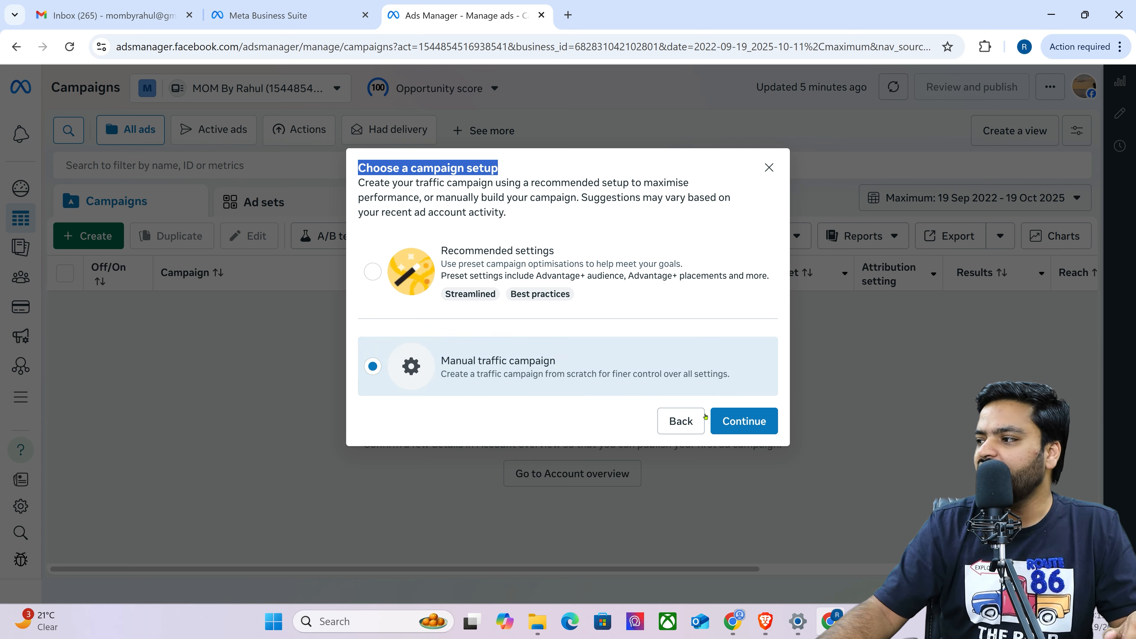
# Continue with the manual traffic campaign setup and read the explanation of the campaign score.
pyautogui.click(744, 421)
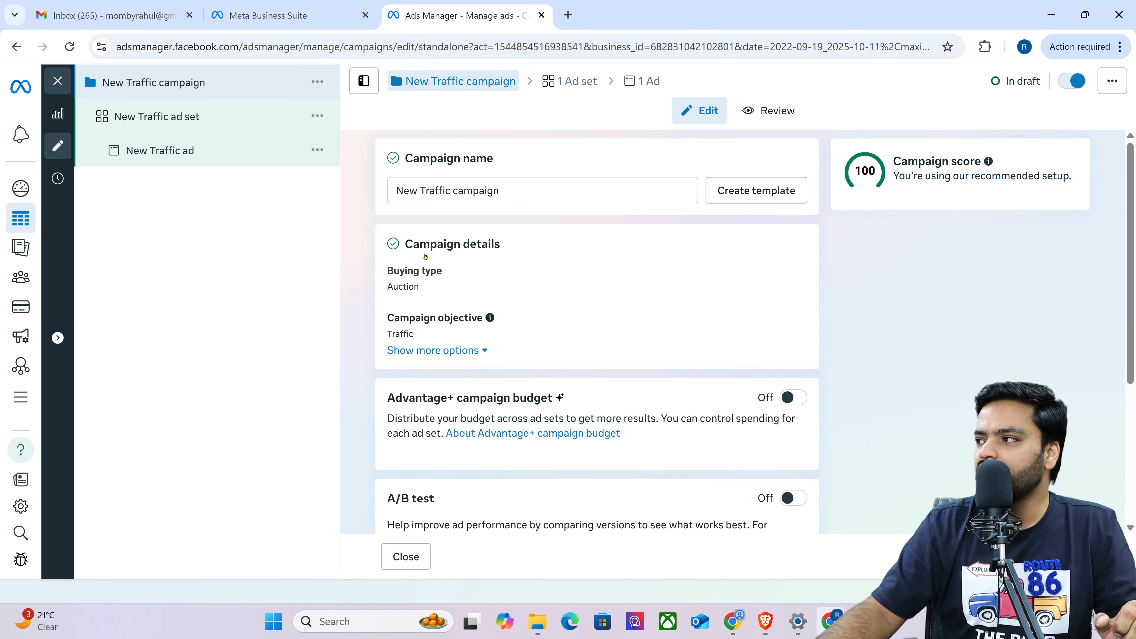
pyautogui.moveTo(898, 163); pyautogui.dragTo(1005, 159)
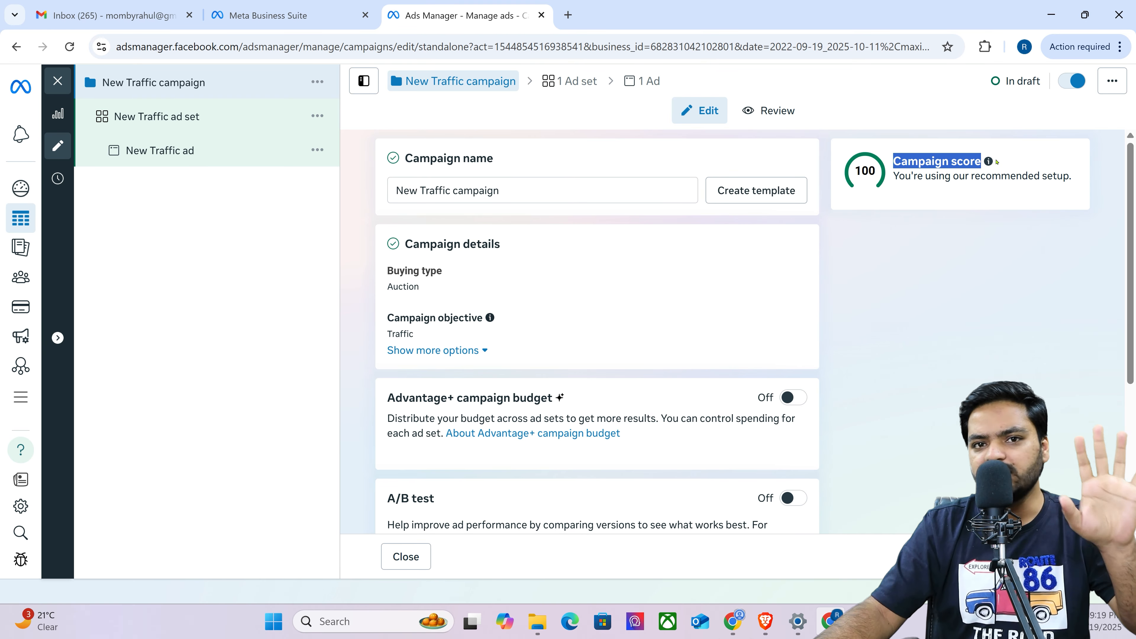
pyautogui.moveTo(996, 162)
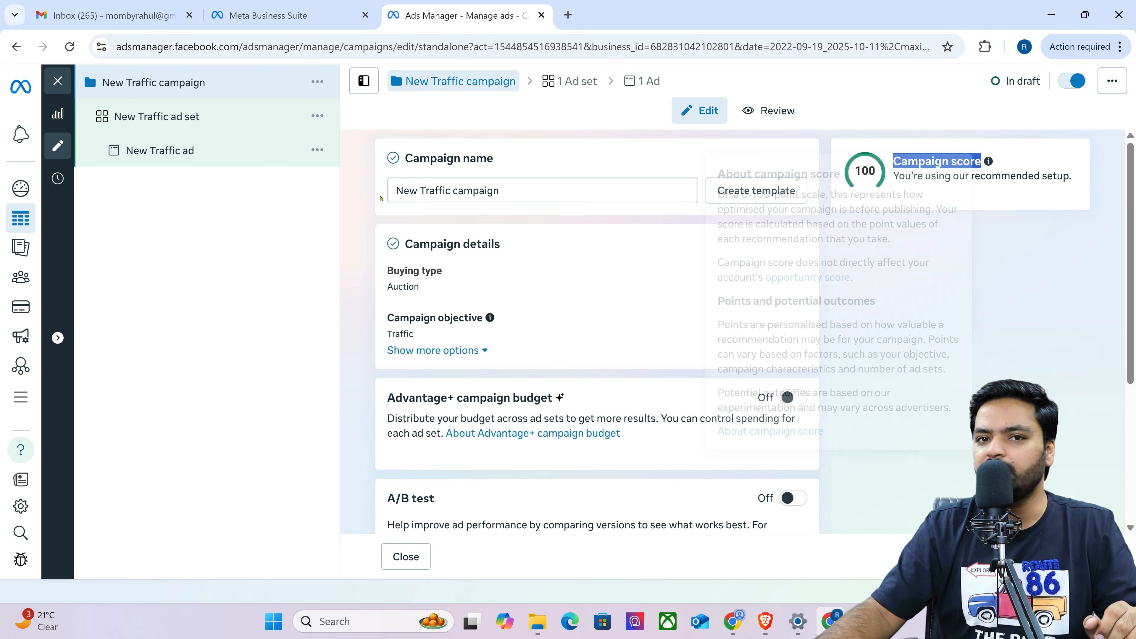
# Rename the campaign to "First_Traffic_" followed by the advertiser's first name.
pyautogui.click(410, 155)
pyautogui.moveTo(407, 158); pyautogui.dragTo(537, 160)
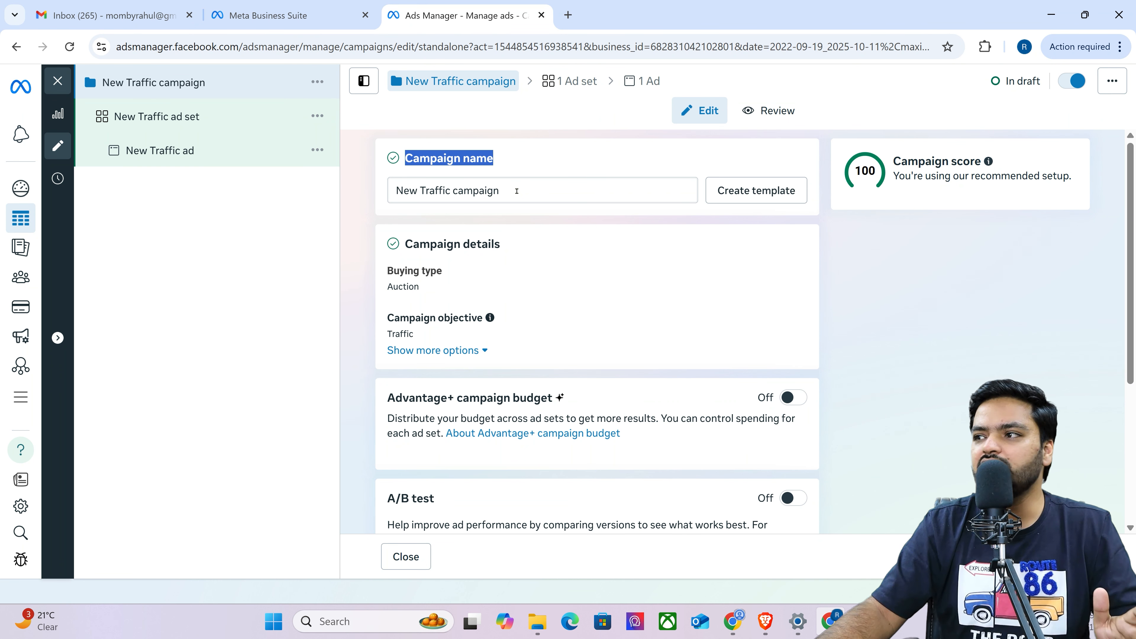
pyautogui.moveTo(529, 190); pyautogui.dragTo(378, 189)
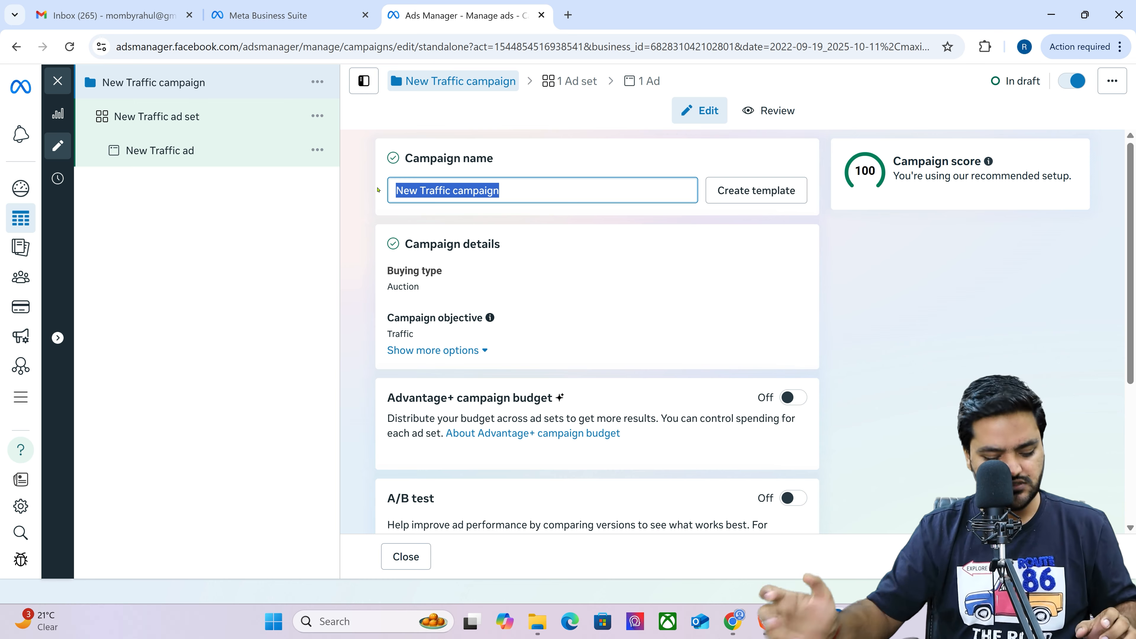
pyautogui.write('Fi')
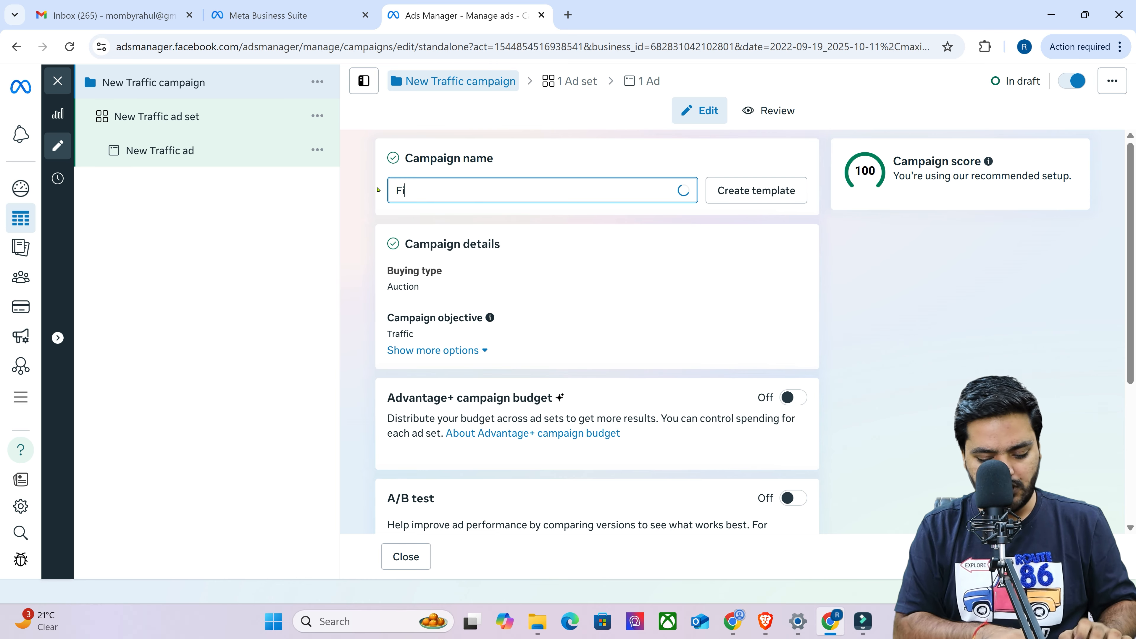
pyautogui.write('rst_TR')
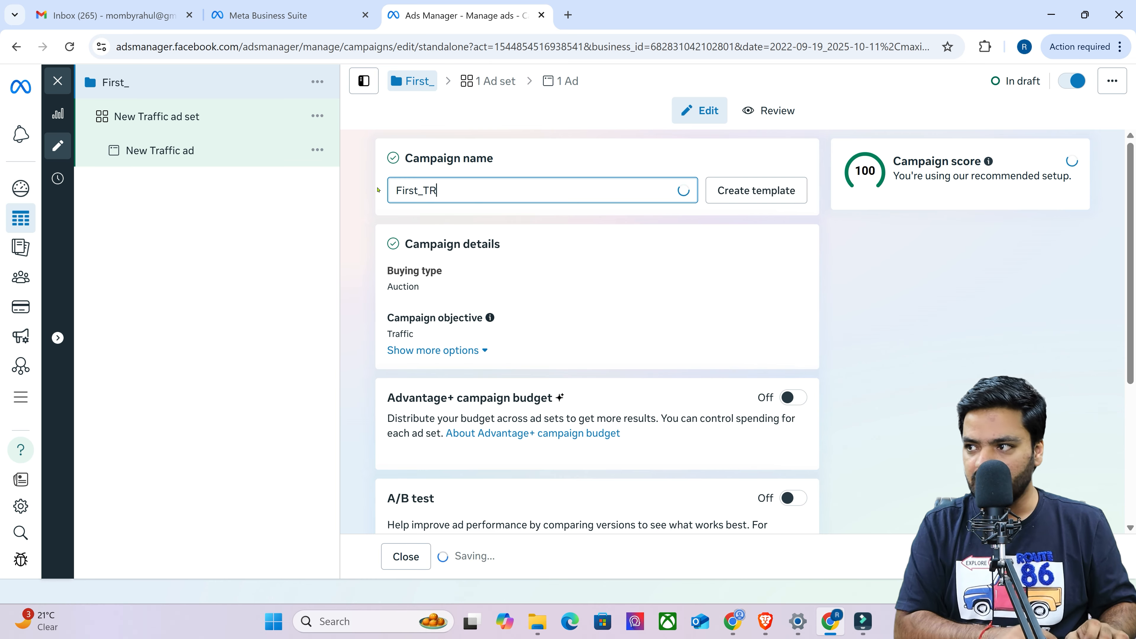
pyautogui.press('BackSpace')
pyautogui.write('r')
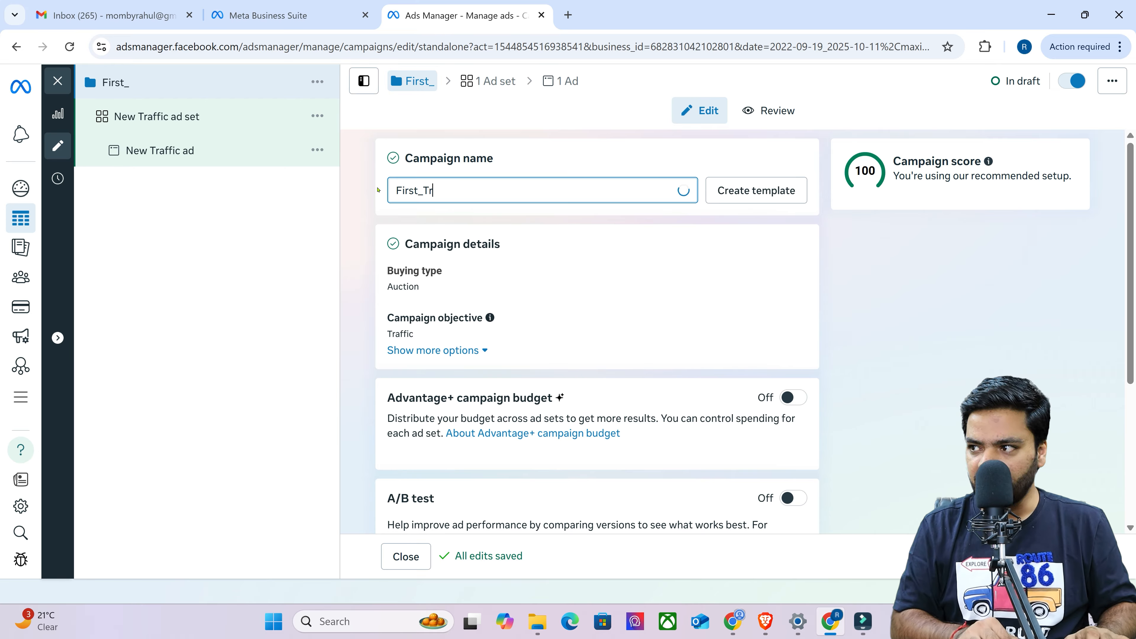
pyautogui.write('affic-')
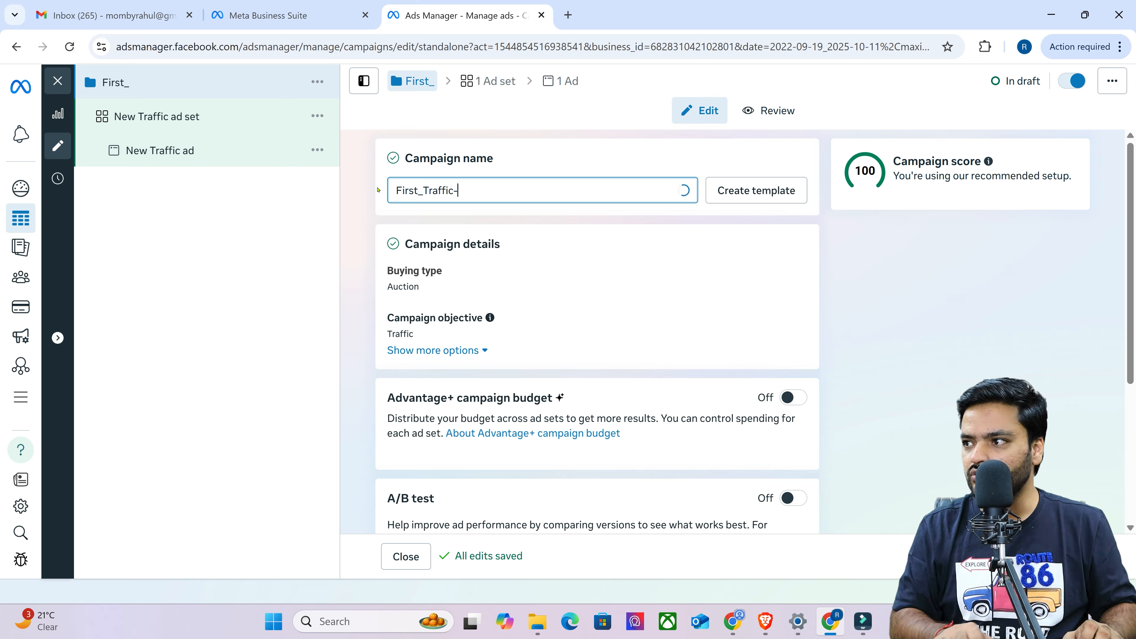
pyautogui.press('BackSpace')
pyautogui.write('_Ca')
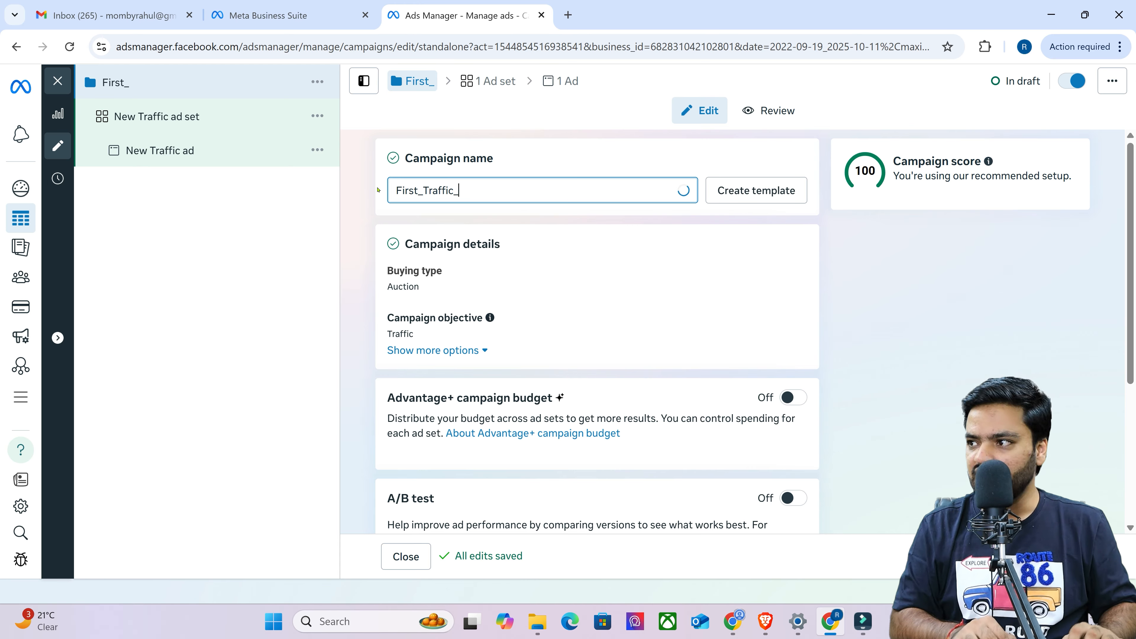
pyautogui.press('BackSpace')
pyautogui.press('BackSpace')
pyautogui.write('Ra')
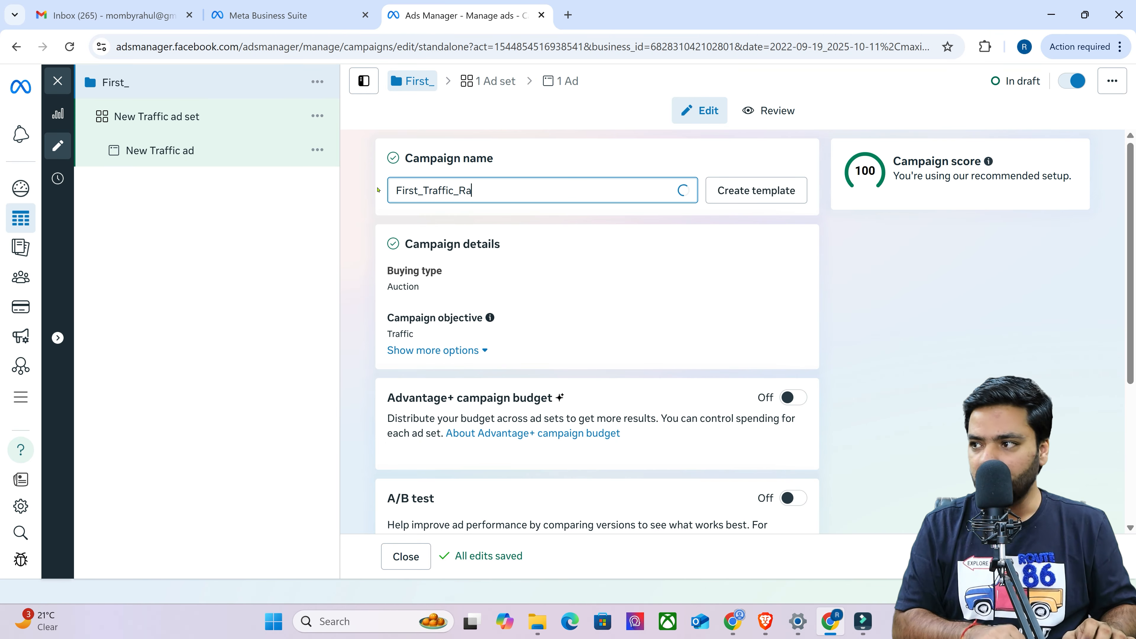
pyautogui.write('hul')
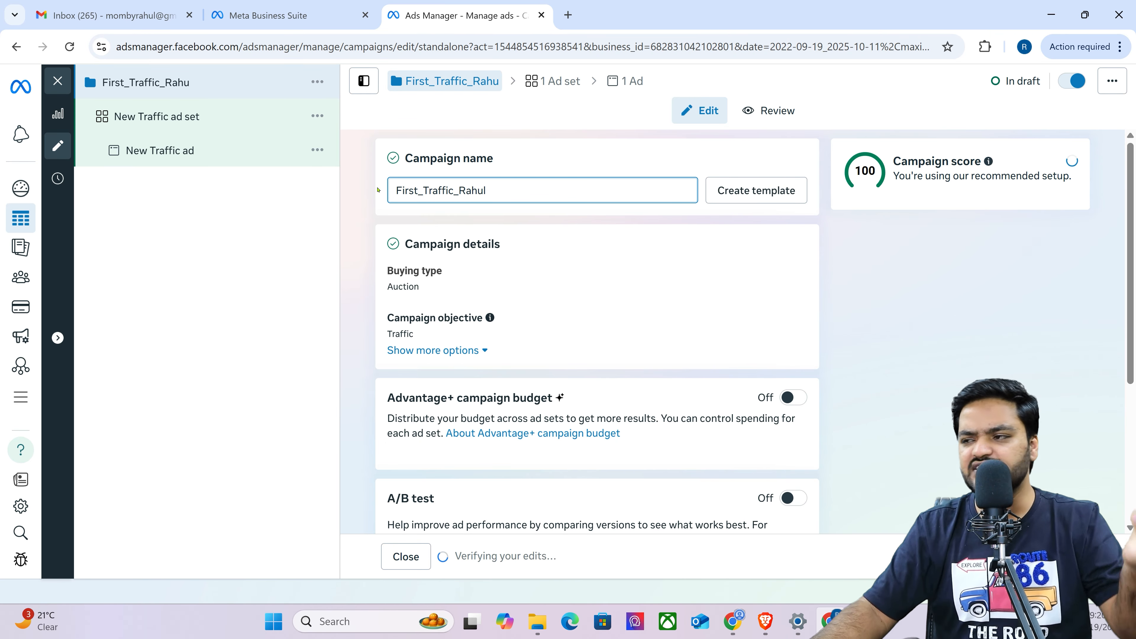
pyautogui.click(350, 210)
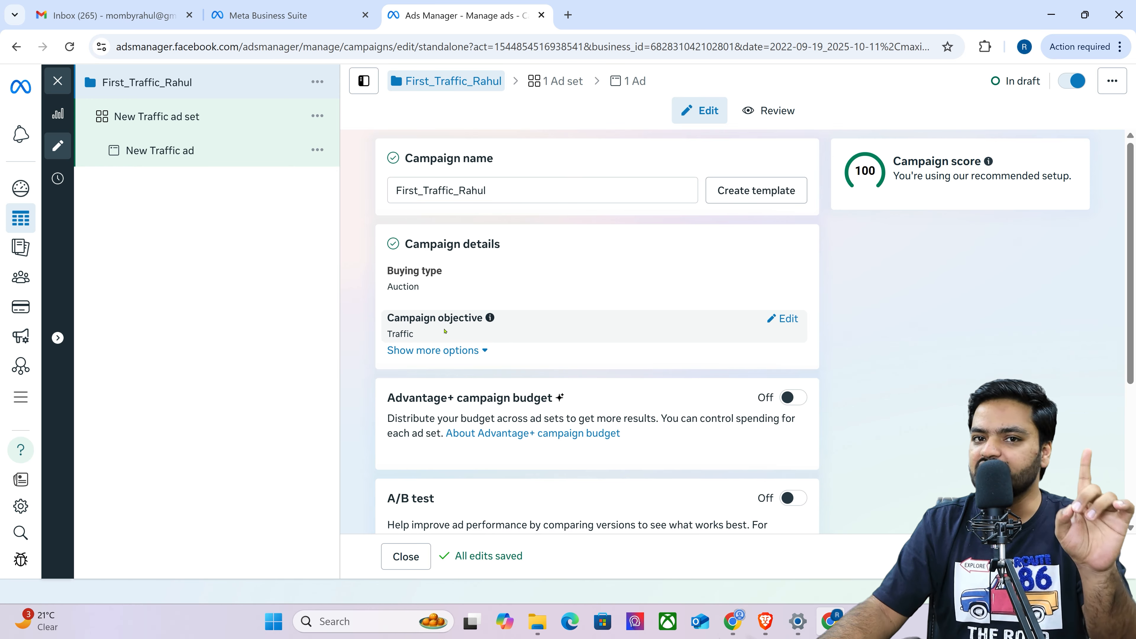
# Open the campaign objective for editing and review the available objectives, keeping Traffic selected.
pyautogui.click(784, 319)
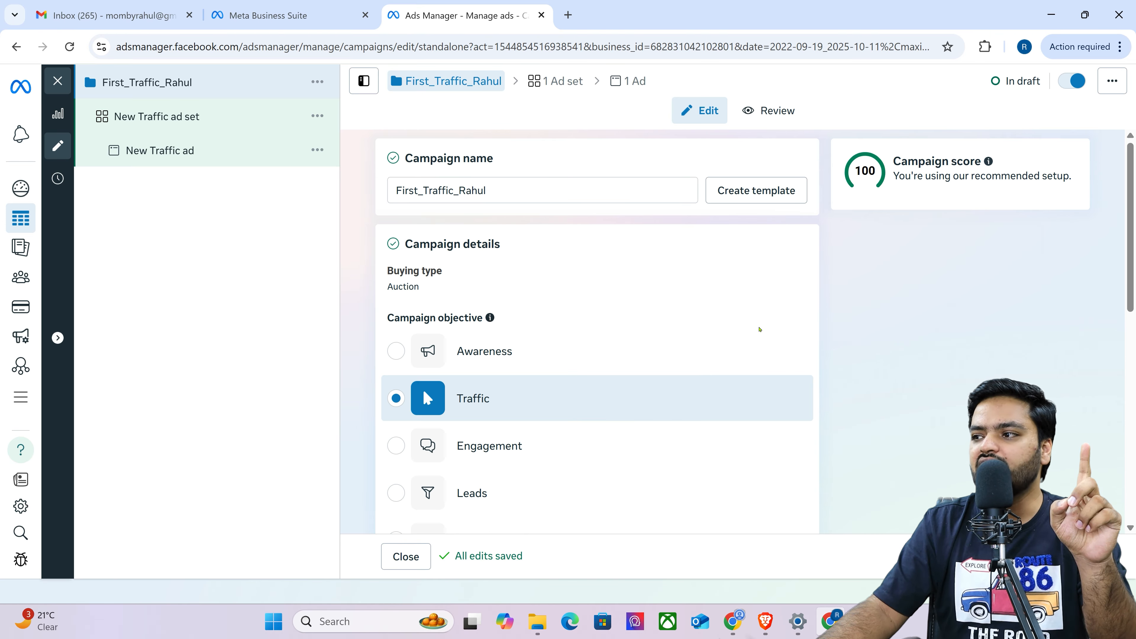
pyautogui.moveTo(498, 403)
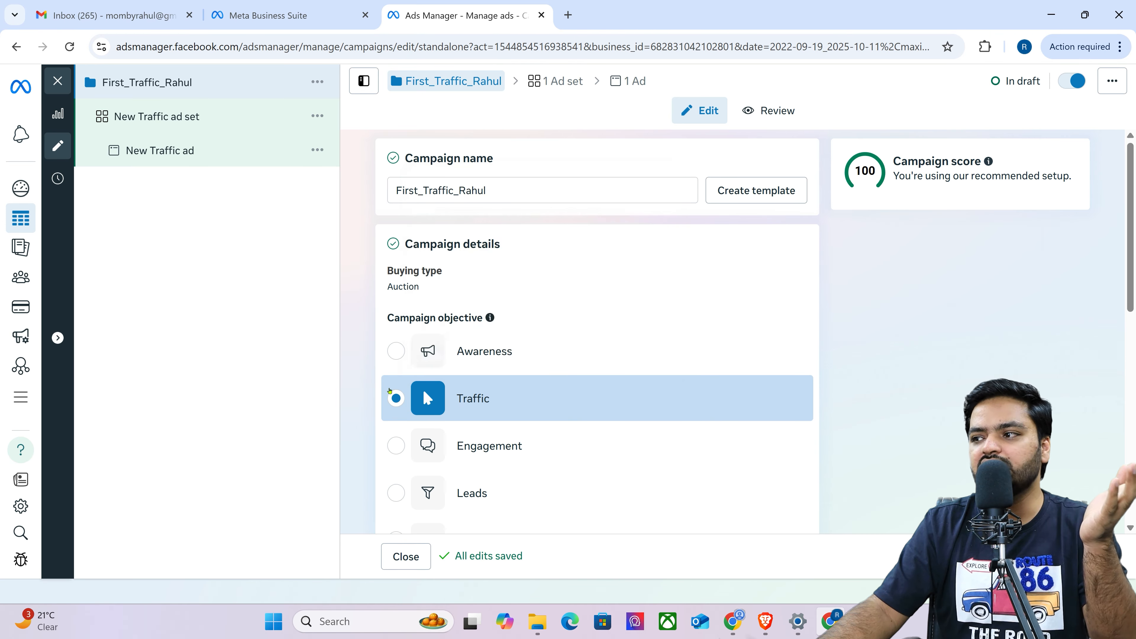
pyautogui.scroll(-6, 361, 392)
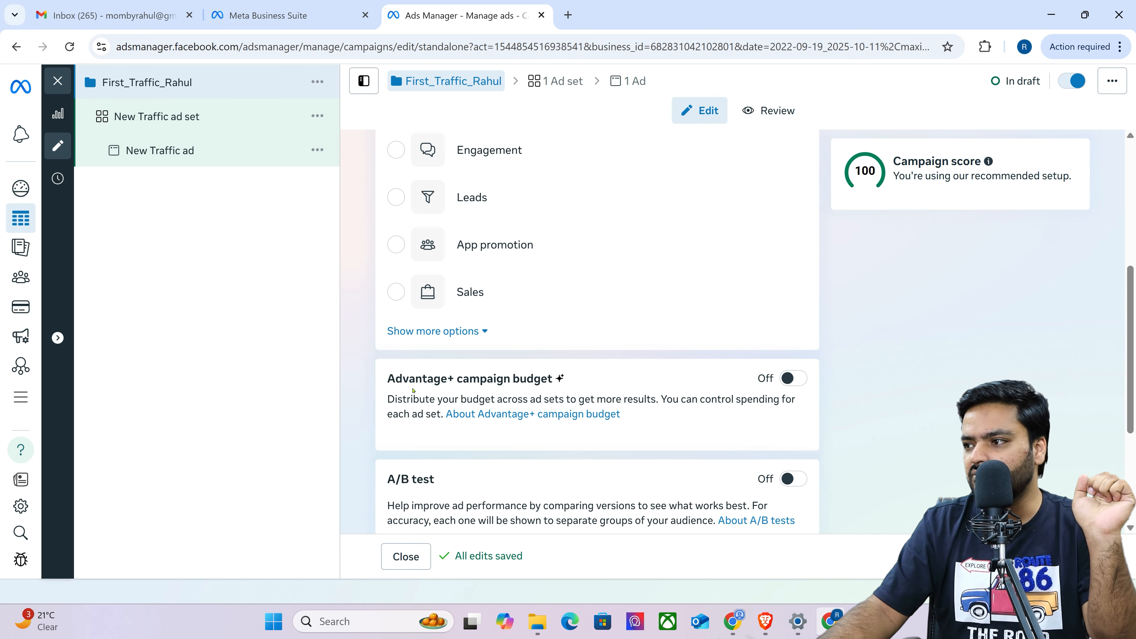
# Show the additional campaign details options and add a campaign spending limit of ₹50,000.
pyautogui.click(456, 331)
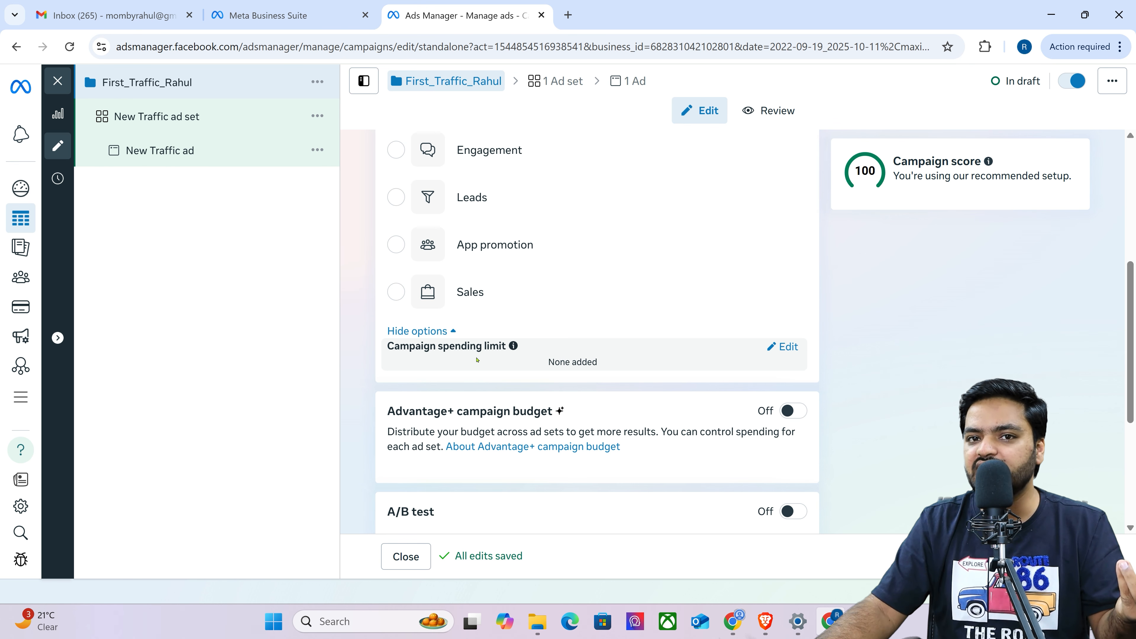
pyautogui.click(783, 347)
pyautogui.click(399, 369)
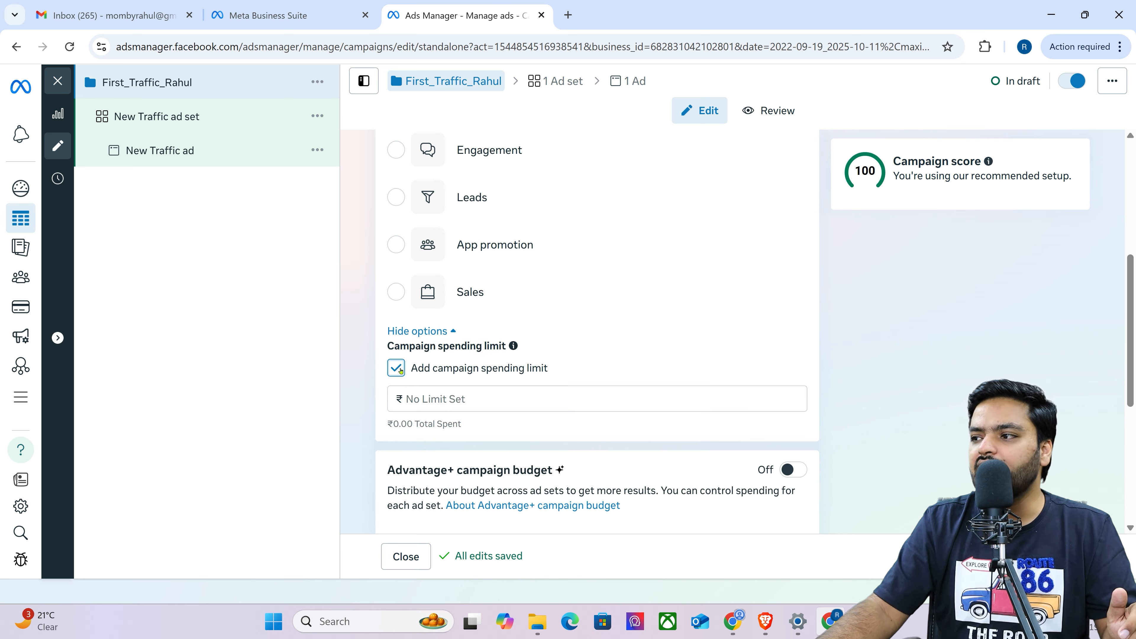
pyautogui.click(479, 399)
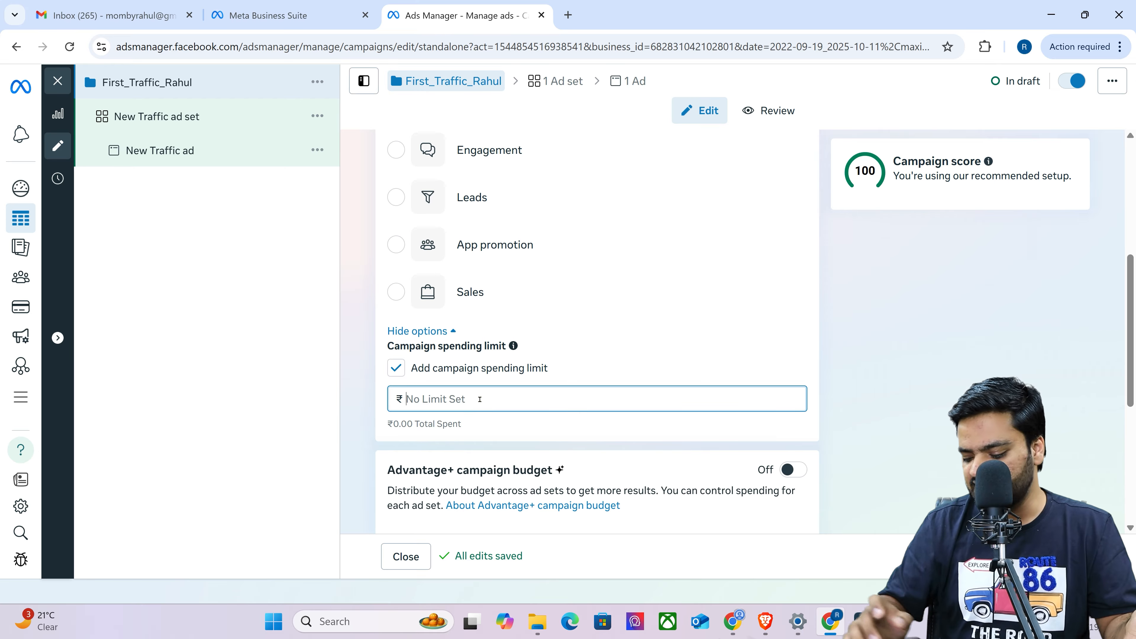
pyautogui.write('50000')
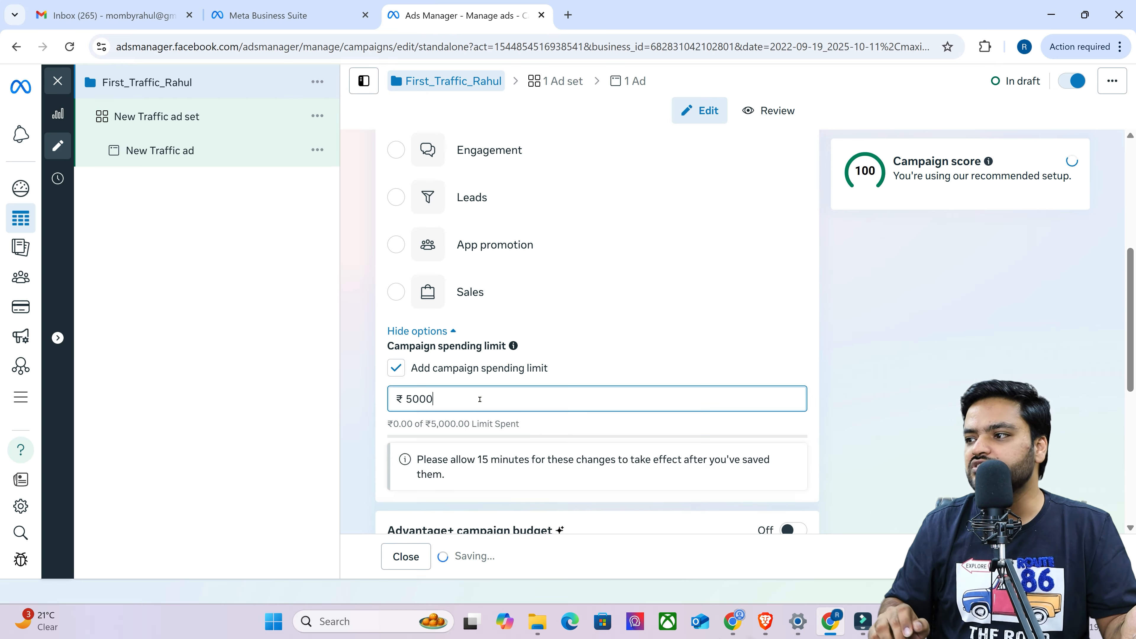
pyautogui.click(384, 399)
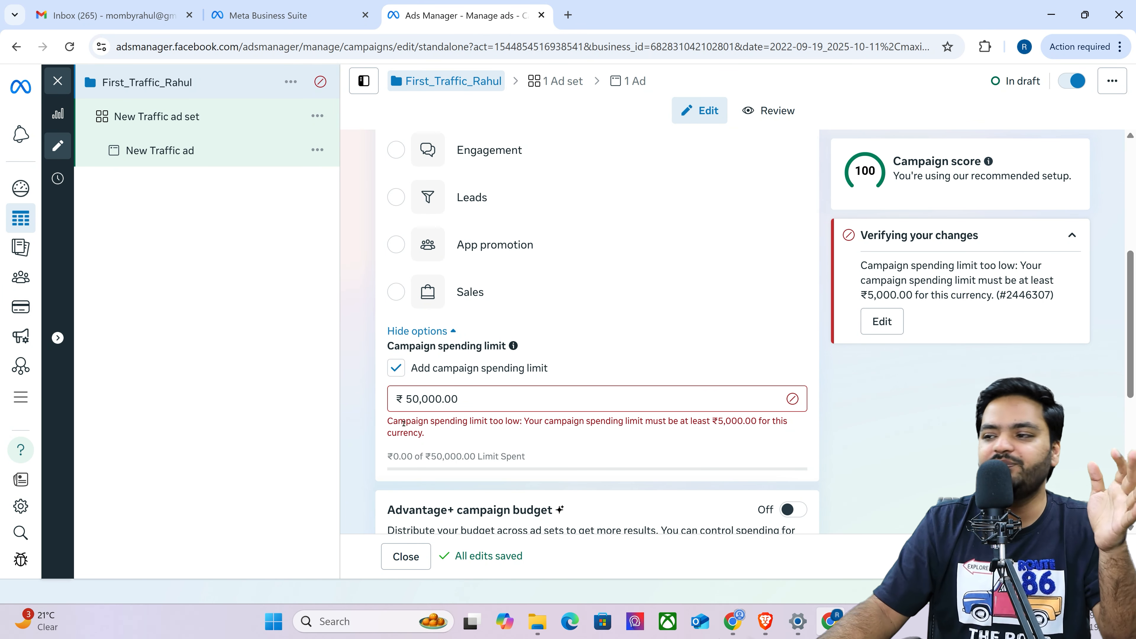
# Read the message under the campaign spending limit and remove the limit.
pyautogui.moveTo(388, 420); pyautogui.dragTo(445, 433)
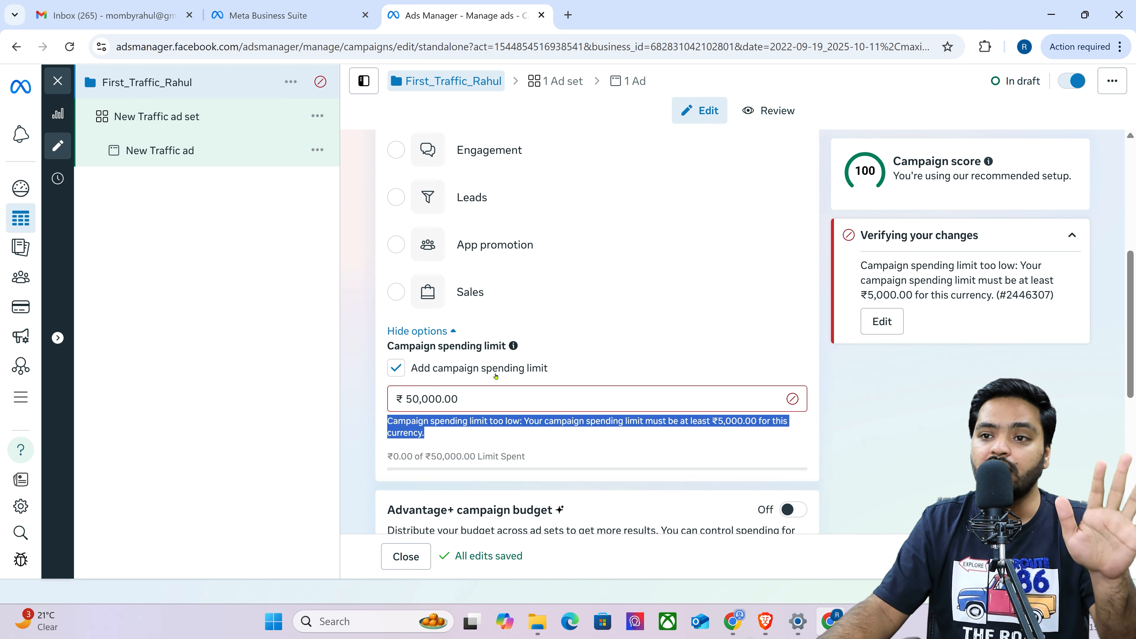
pyautogui.click(396, 368)
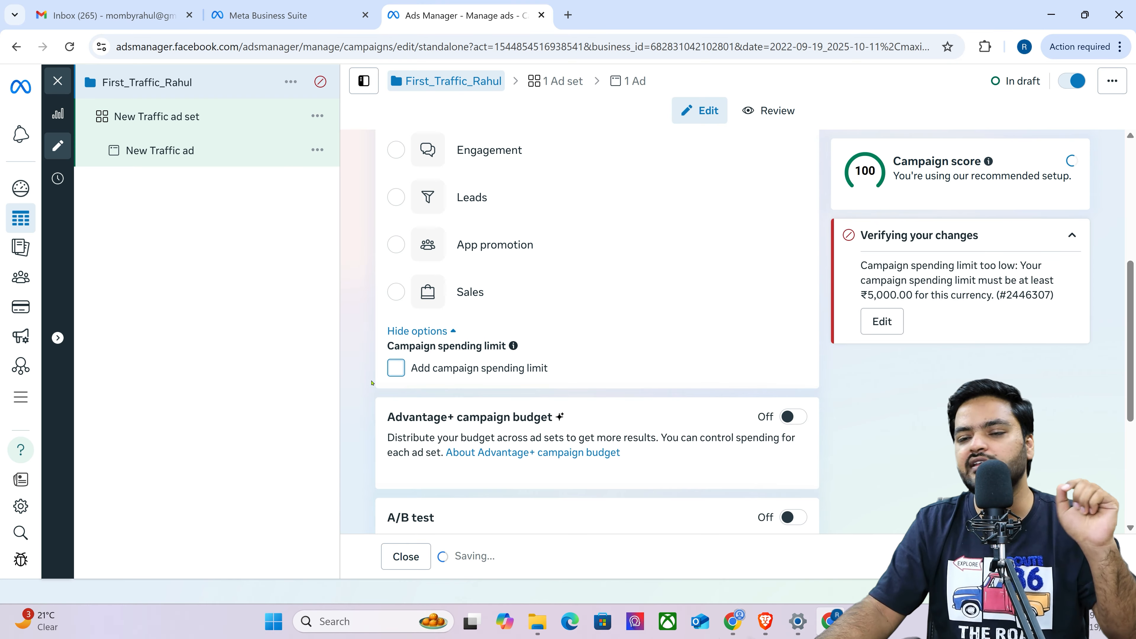
# Go to the Advantage+ campaign budget section and switch the campaign-level budget off.
pyautogui.scroll(-3, 371, 383)
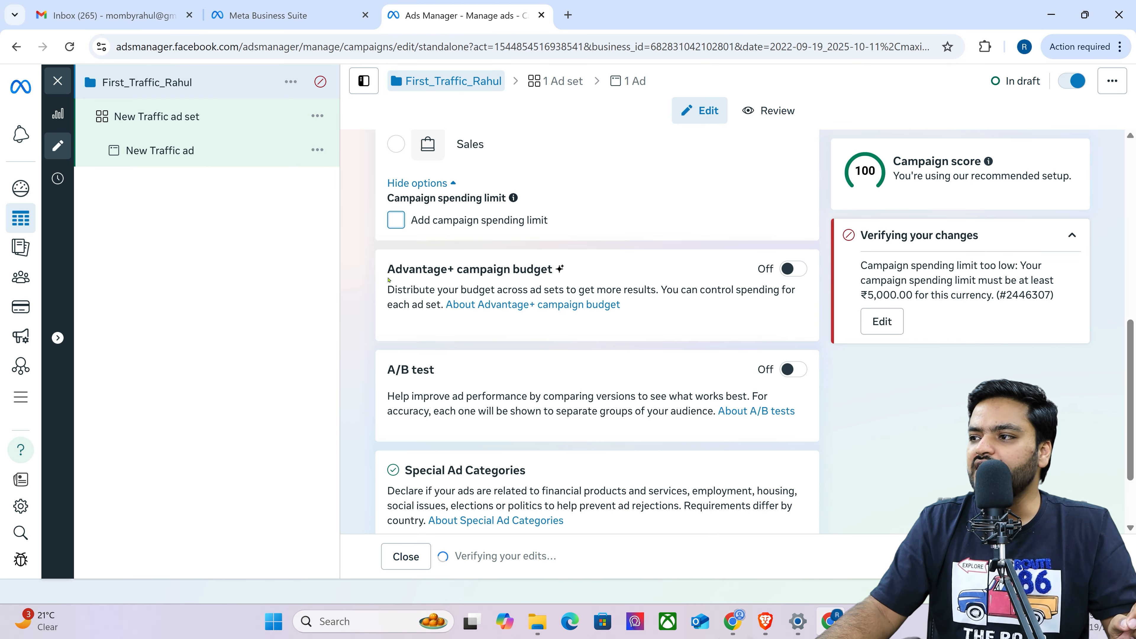
pyautogui.moveTo(381, 269); pyautogui.dragTo(583, 273)
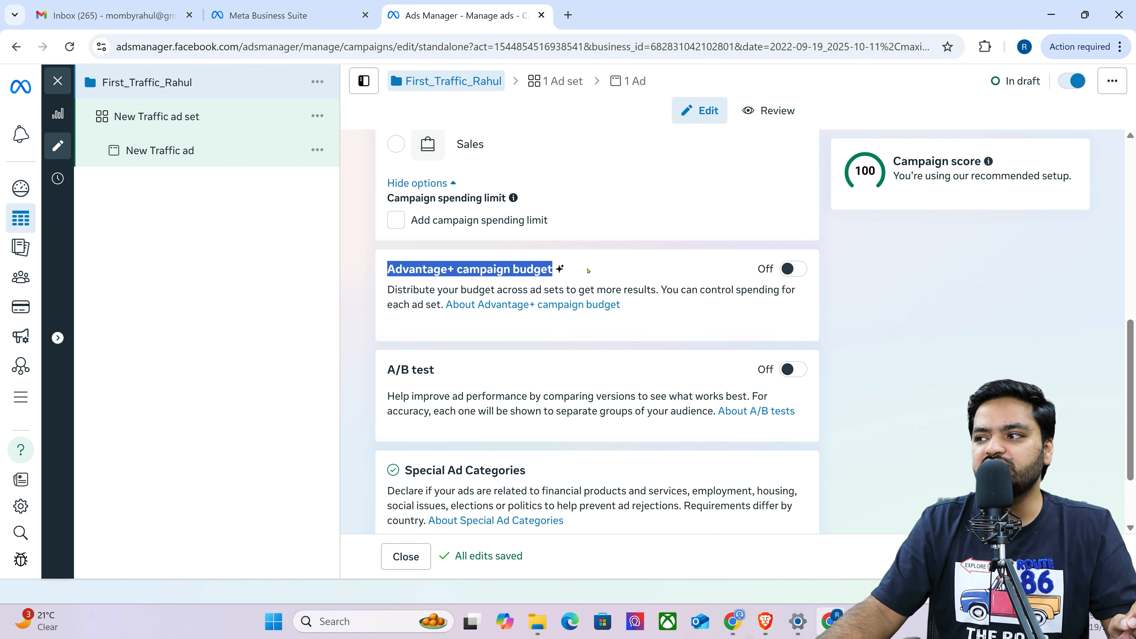
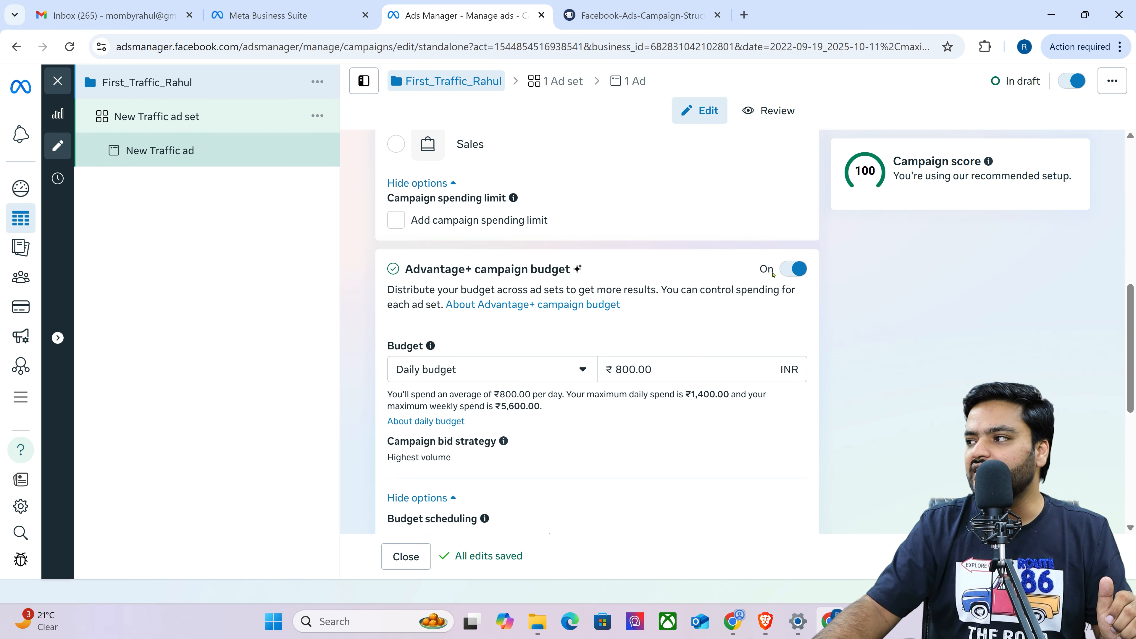
pyautogui.click(792, 268)
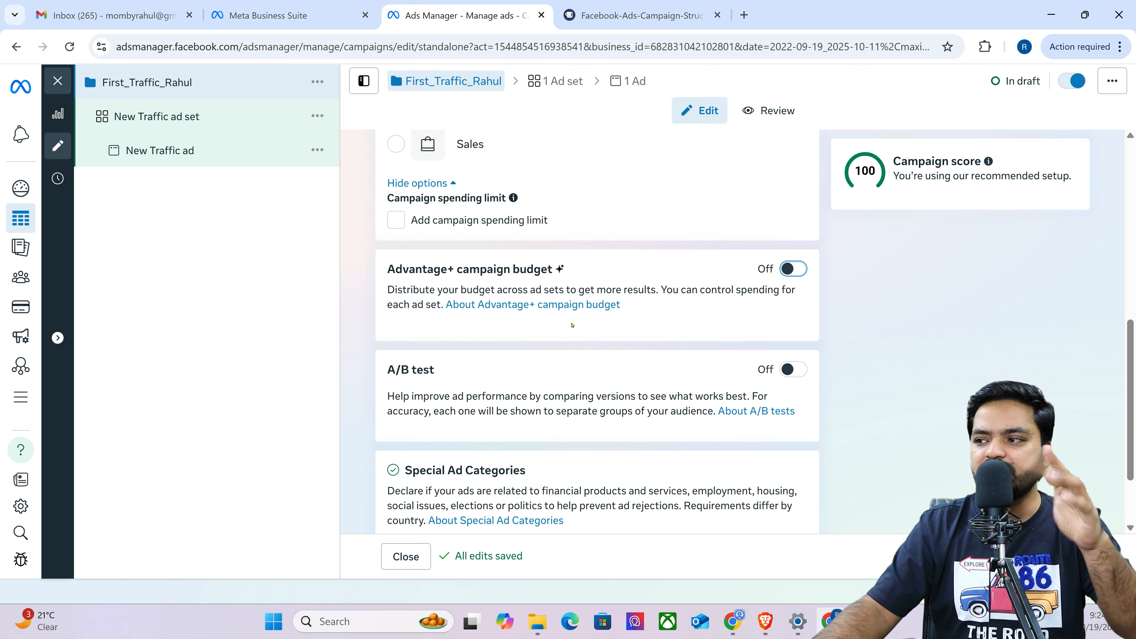
# Try the A/B test and look through the choices of what to test, leaving the test switched off.
pyautogui.scroll(-1, 568, 326)
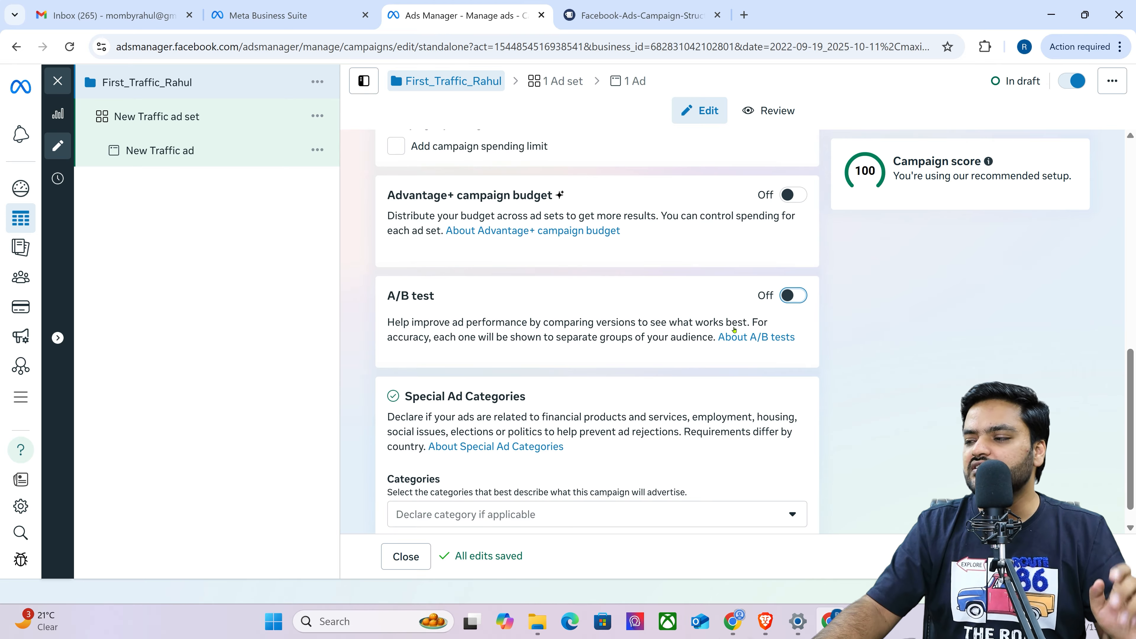
pyautogui.click(793, 295)
pyautogui.scroll(-1, 547, 322)
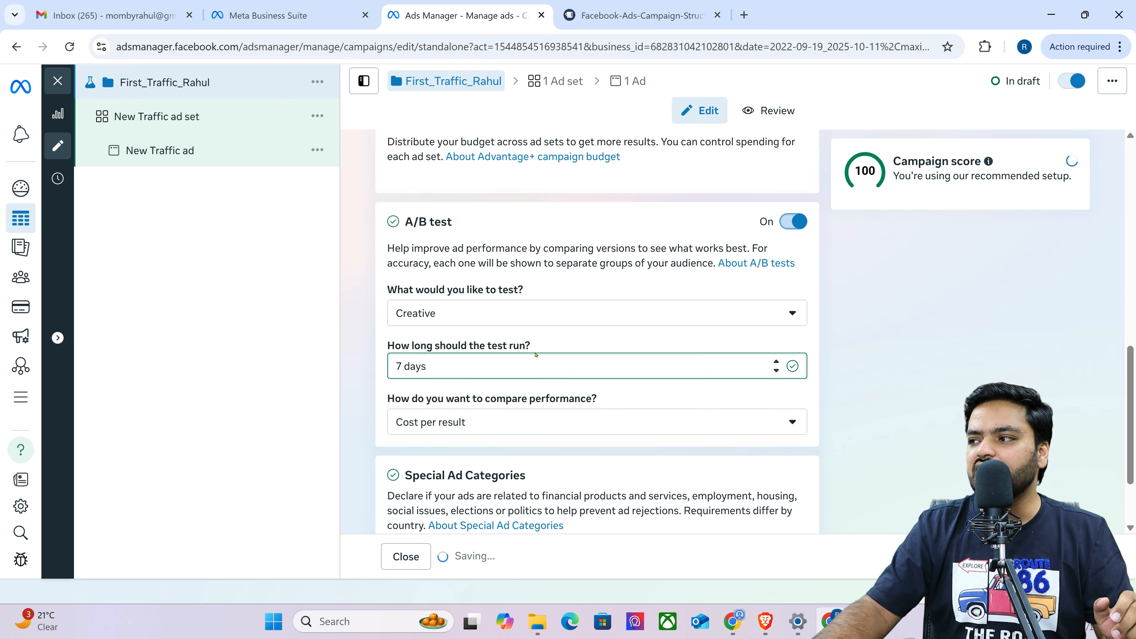
pyautogui.click(548, 313)
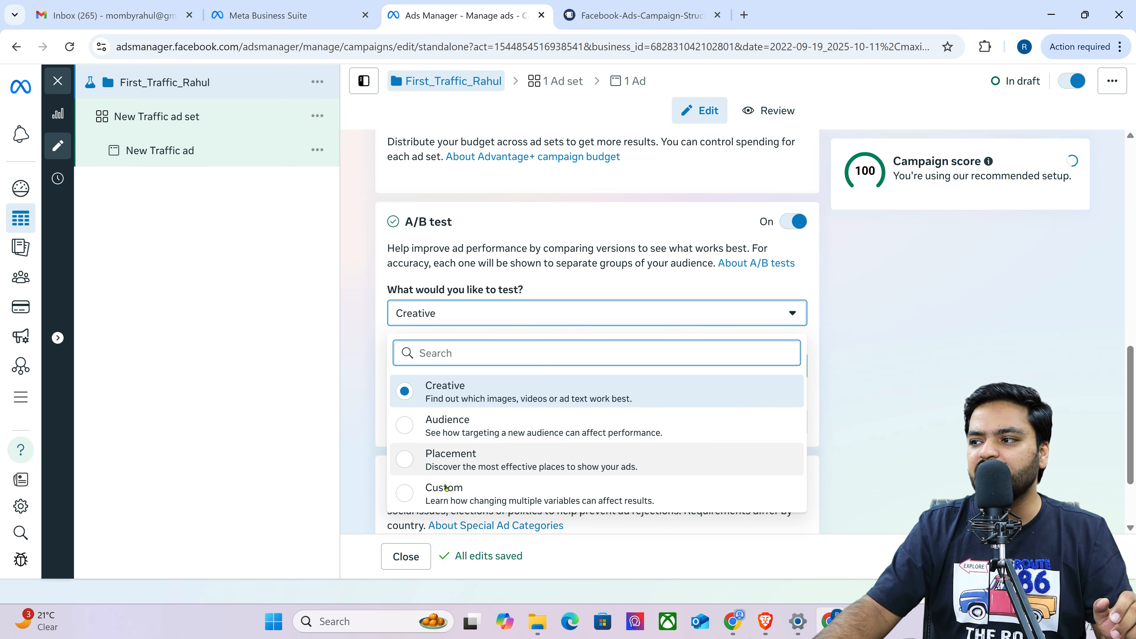
pyautogui.click(377, 336)
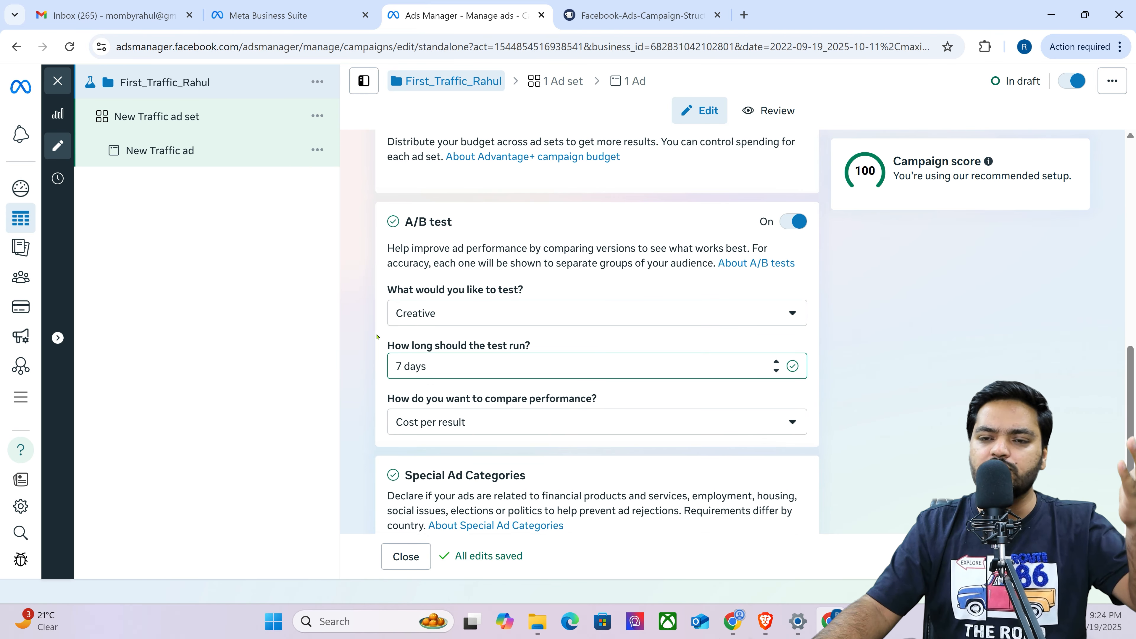
pyautogui.click(793, 221)
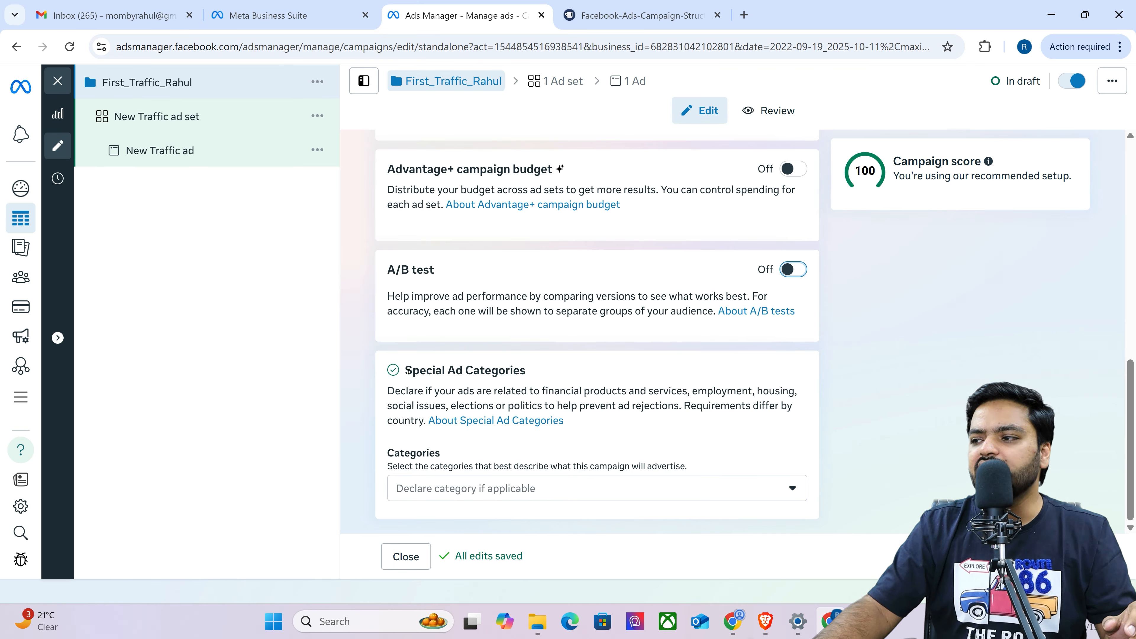
# Review the Special Ad Categories choices without declaring any, and open the New Traffic ad set at its name section.
pyautogui.moveTo(408, 370); pyautogui.dragTo(579, 381)
pyautogui.click(607, 488)
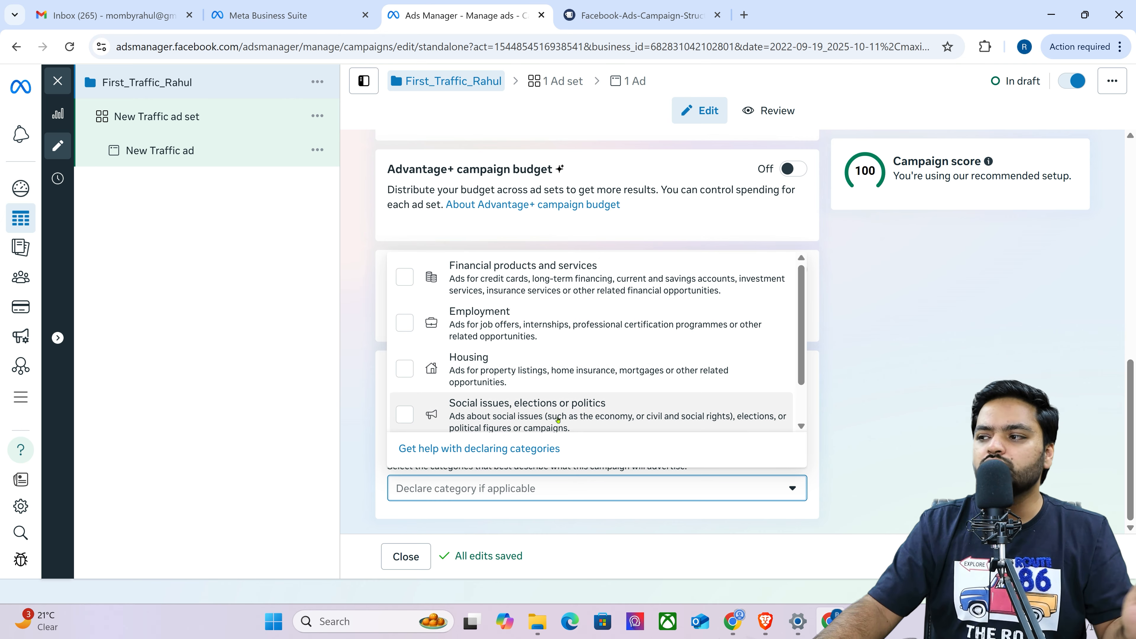
pyautogui.click(535, 490)
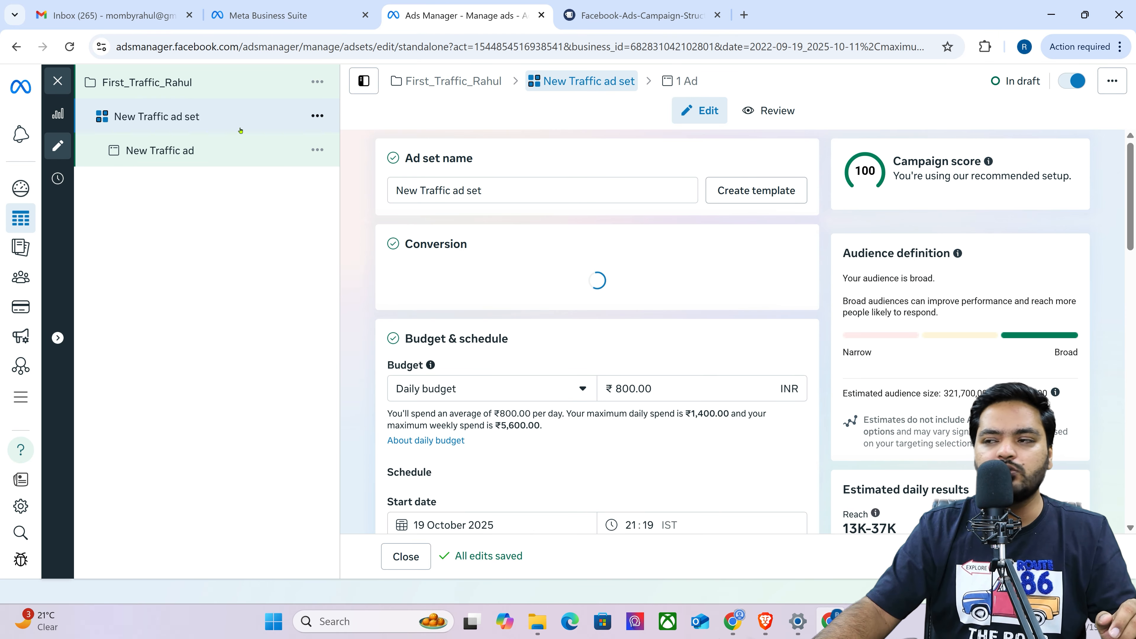
pyautogui.tripleClick(407, 158)
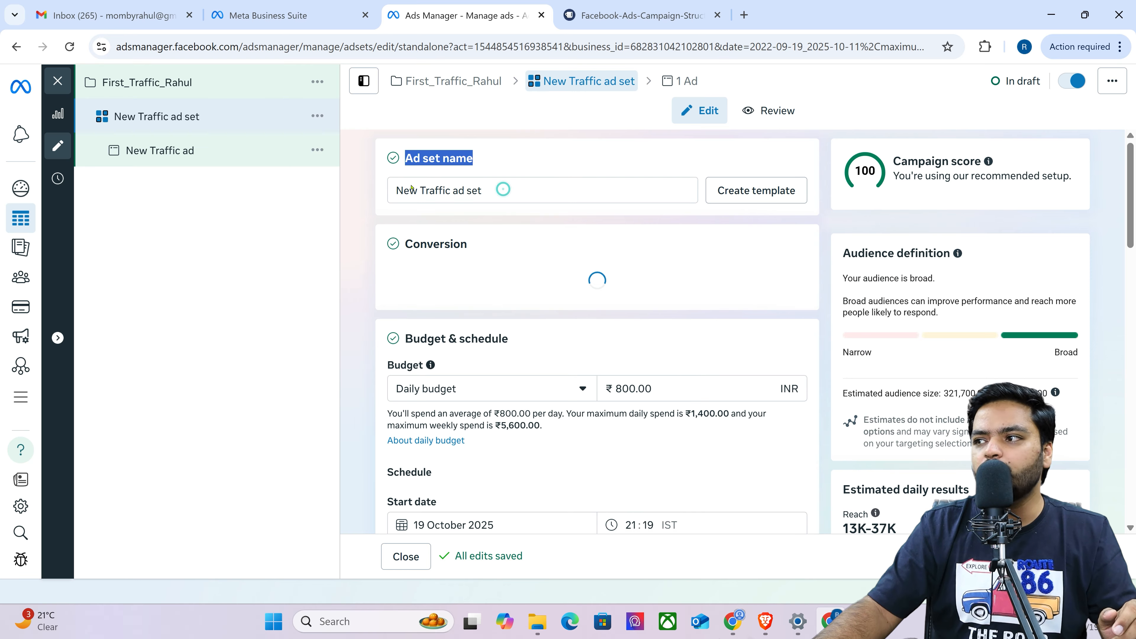
# Rename the ad set to First_ad_set.
pyautogui.moveTo(410, 188); pyautogui.dragTo(350, 181)
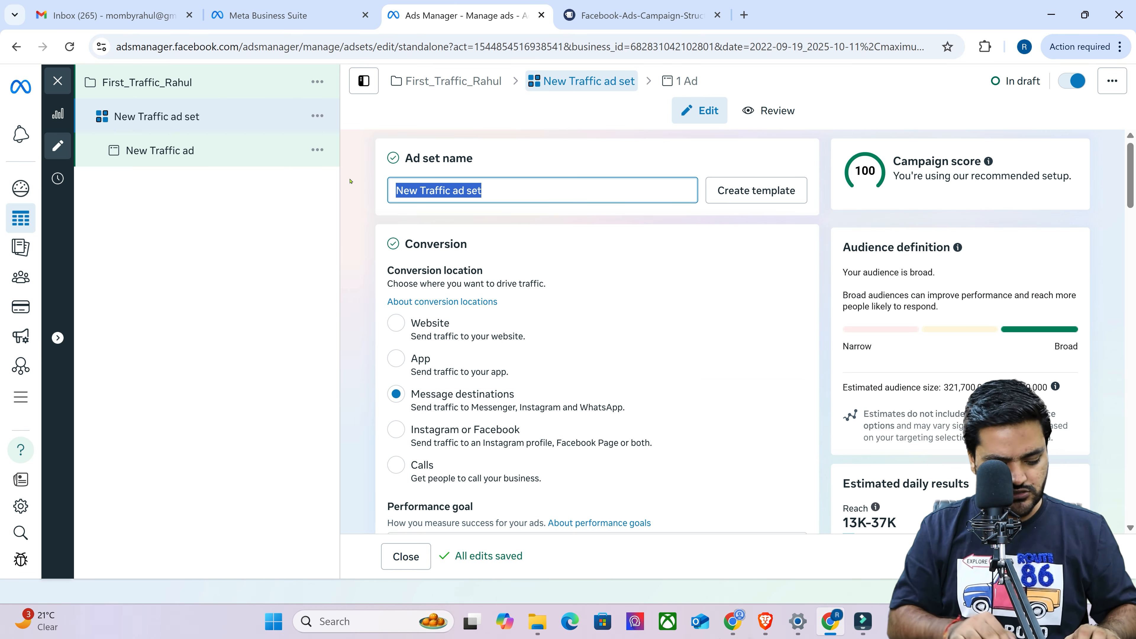
pyautogui.write('First_ad')
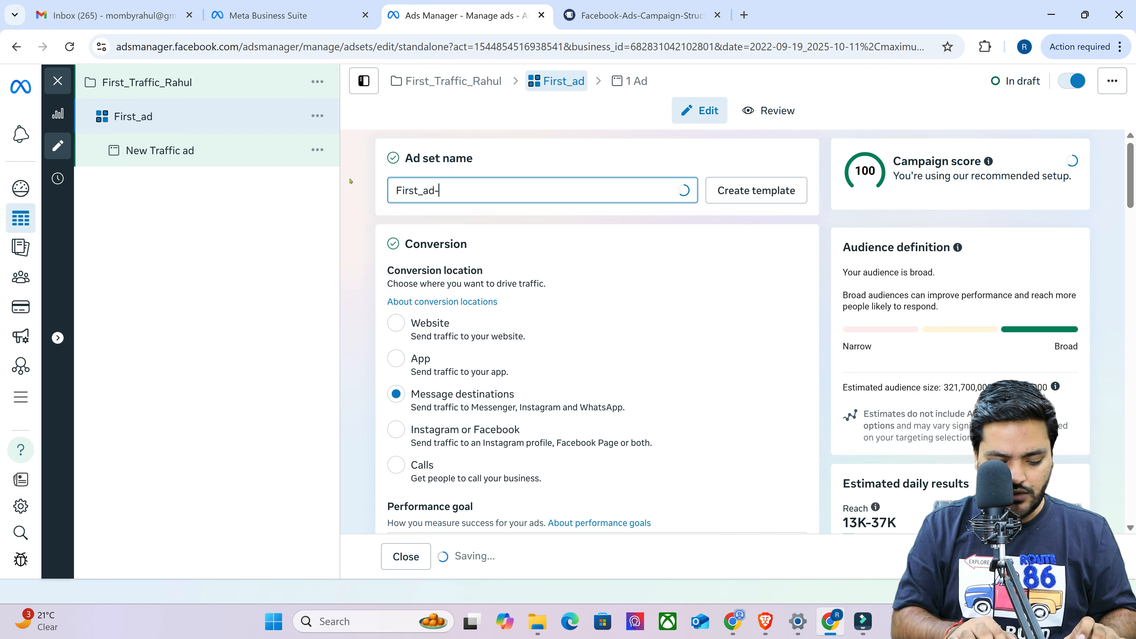
pyautogui.write('_set')
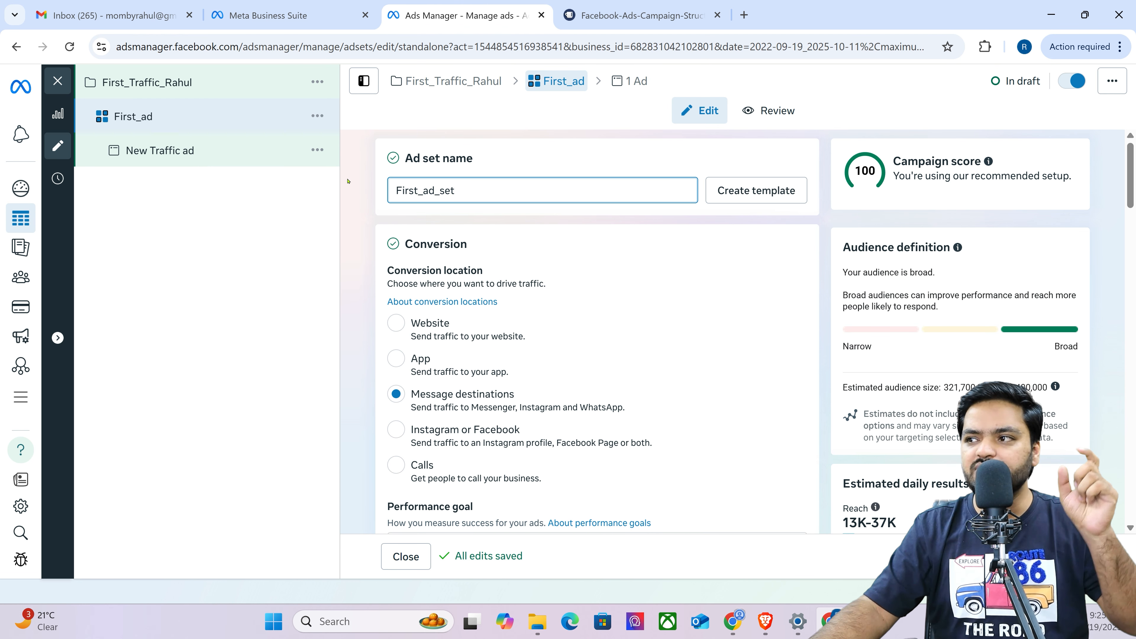
pyautogui.click(357, 207)
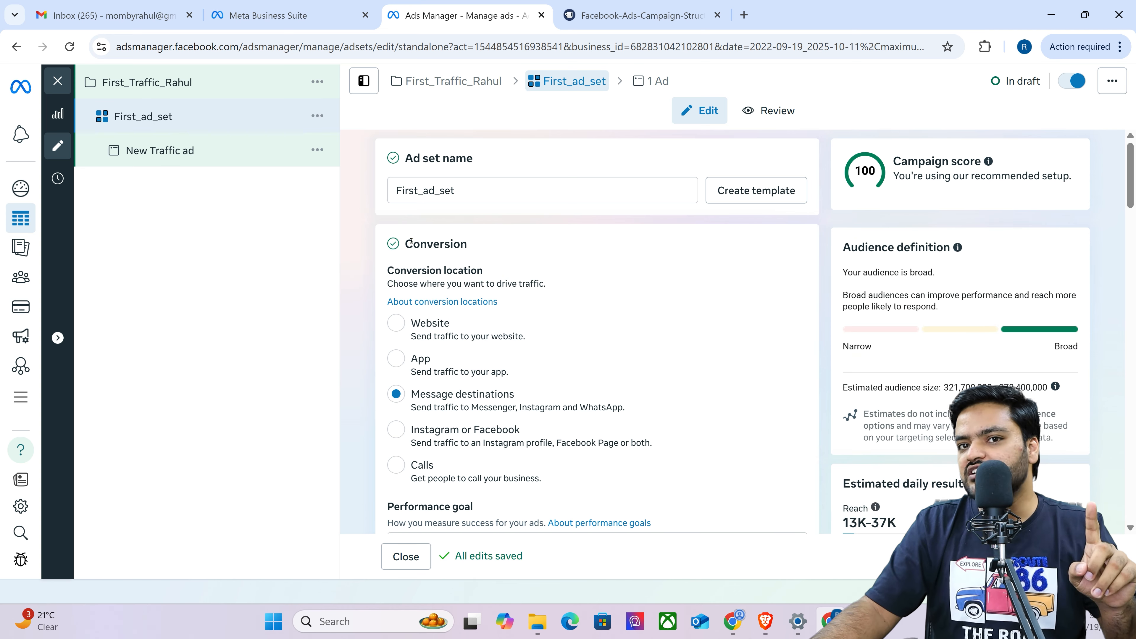
# Set the ad set's conversion location to Website.
pyautogui.moveTo(406, 245); pyautogui.dragTo(467, 246)
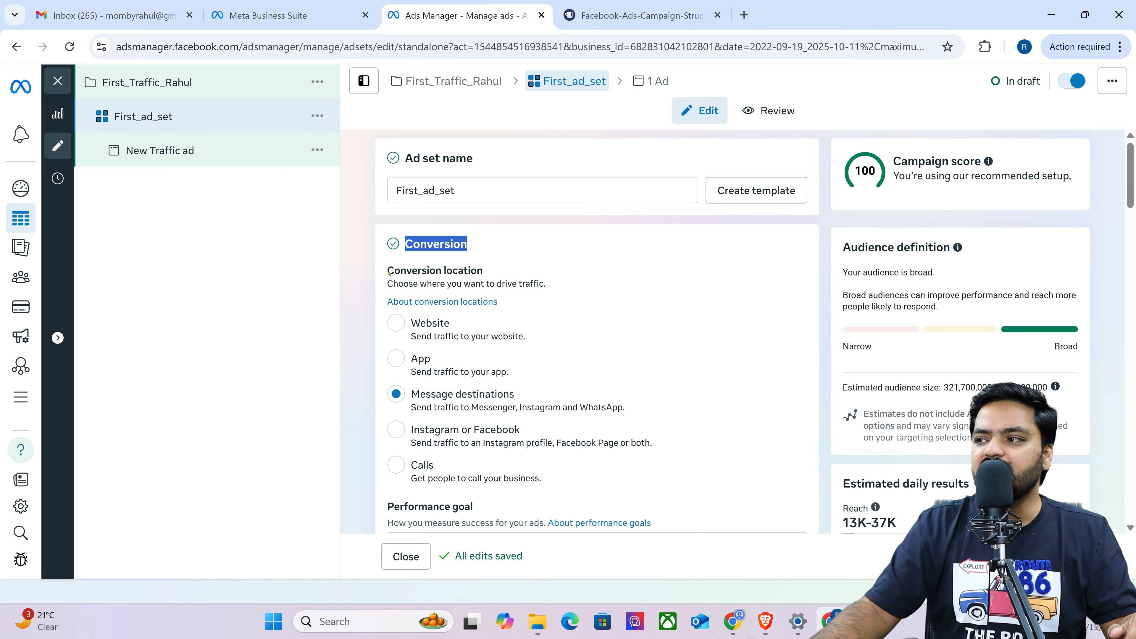
pyautogui.moveTo(389, 273); pyautogui.dragTo(480, 277)
pyautogui.scroll(-2, 427, 311)
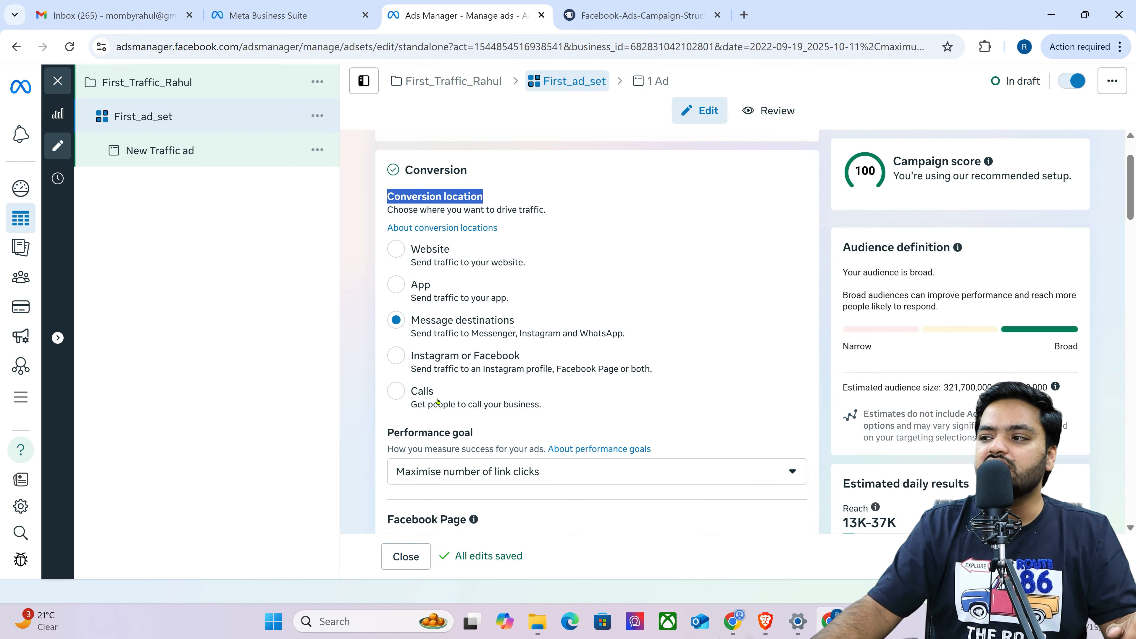
pyautogui.click(400, 247)
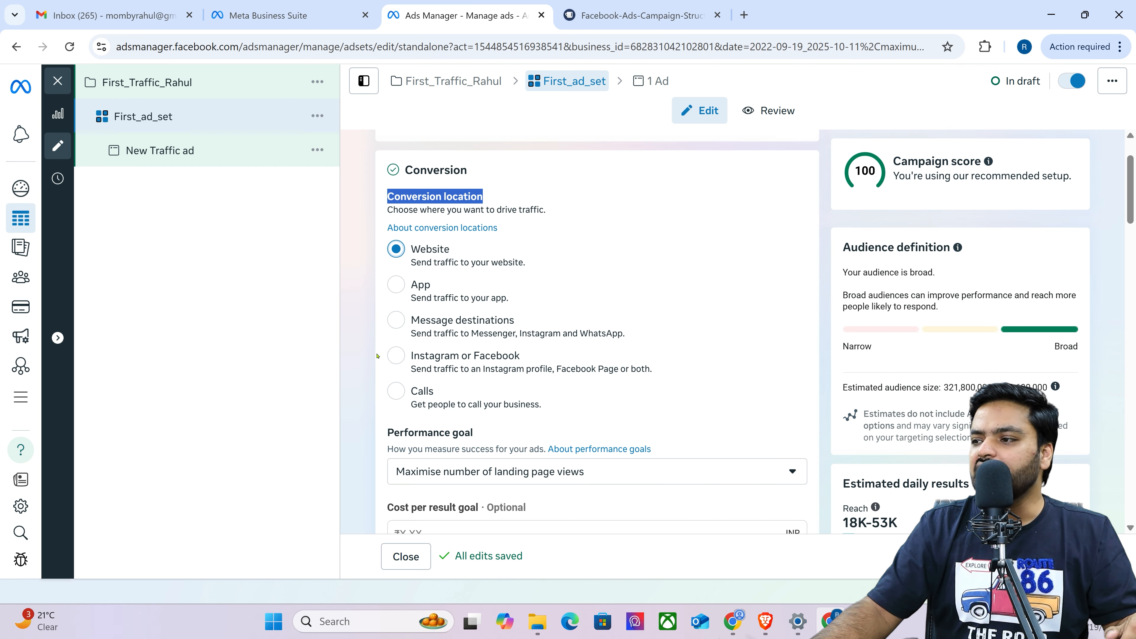
# Look through the performance goal choices, keeping Maximise number of landing page views.
pyautogui.scroll(-2, 377, 356)
pyautogui.moveTo(386, 358); pyautogui.dragTo(483, 361)
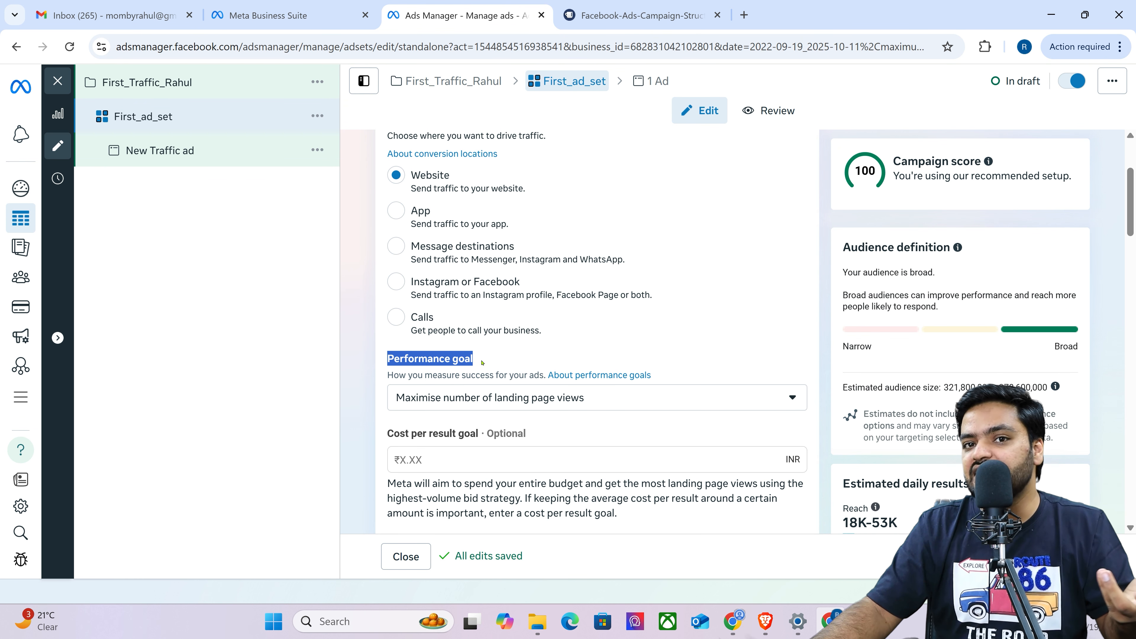
pyautogui.click(534, 402)
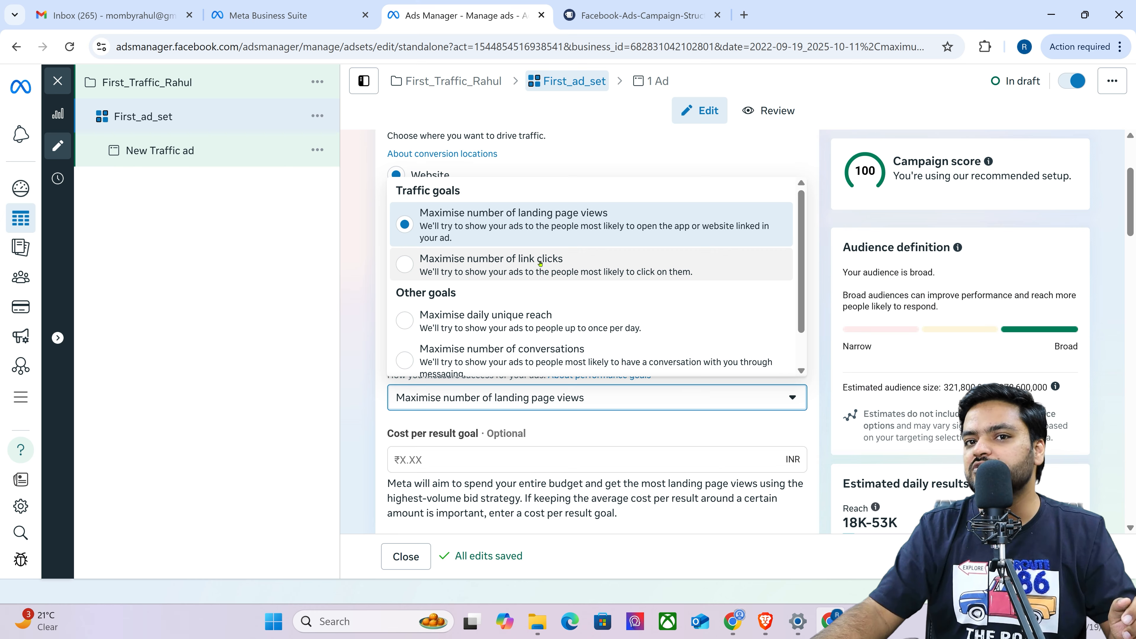
pyautogui.scroll(-2, 539, 262)
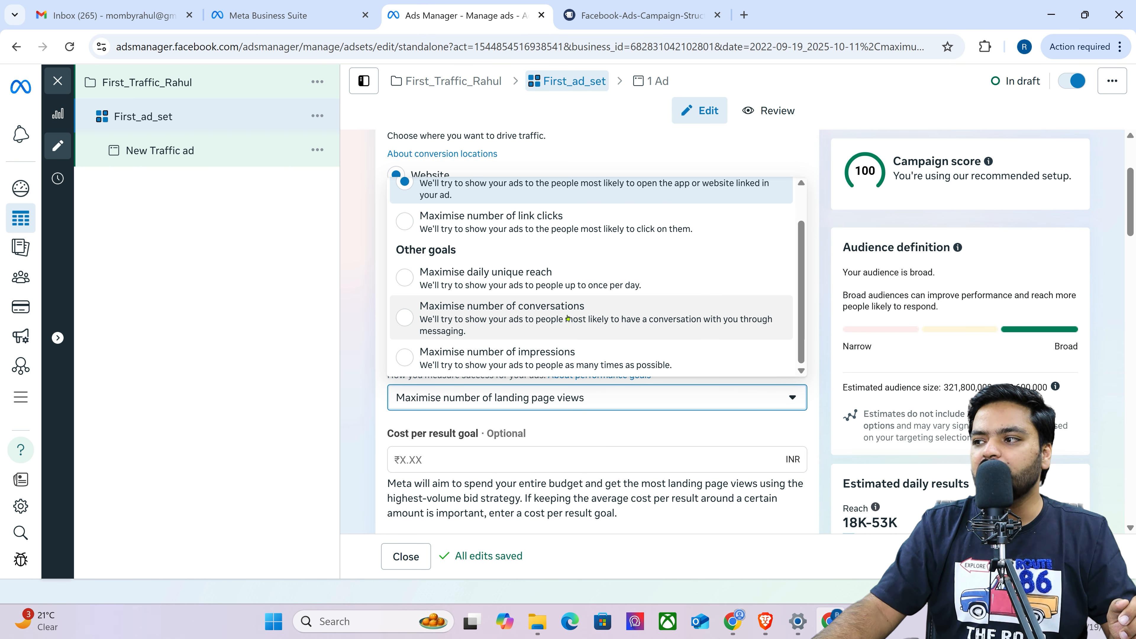
pyautogui.click(375, 347)
# Review the cost per result goal, value rules and attribution model, reveal the delivery type option, and read the Dynamic creative section.
pyautogui.scroll(-1, 375, 347)
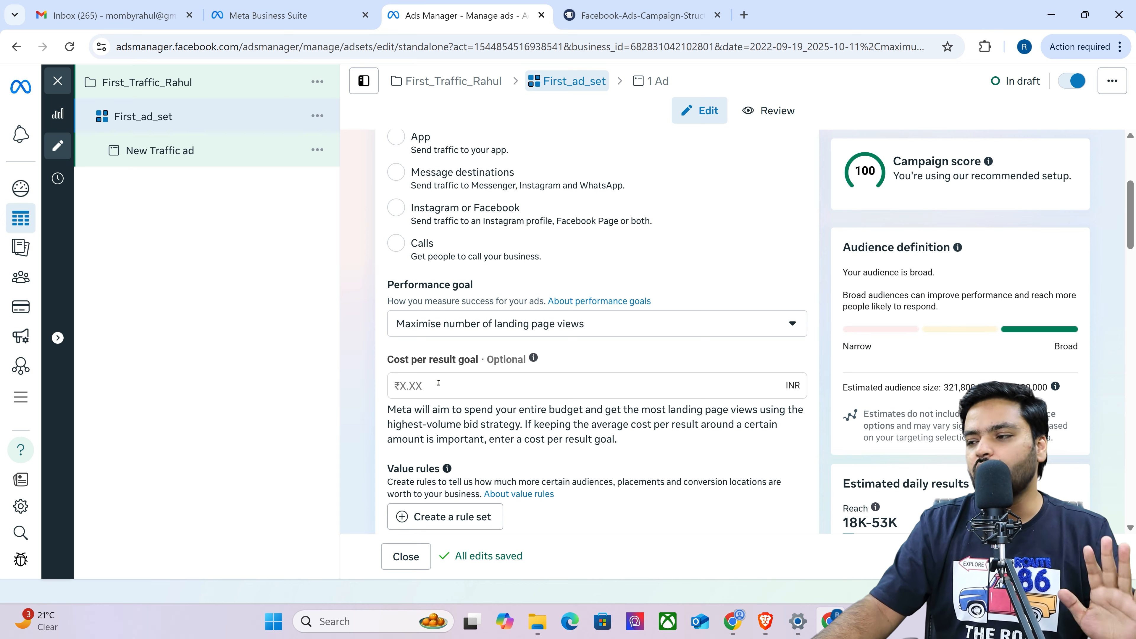
pyautogui.scroll(-6, 381, 383)
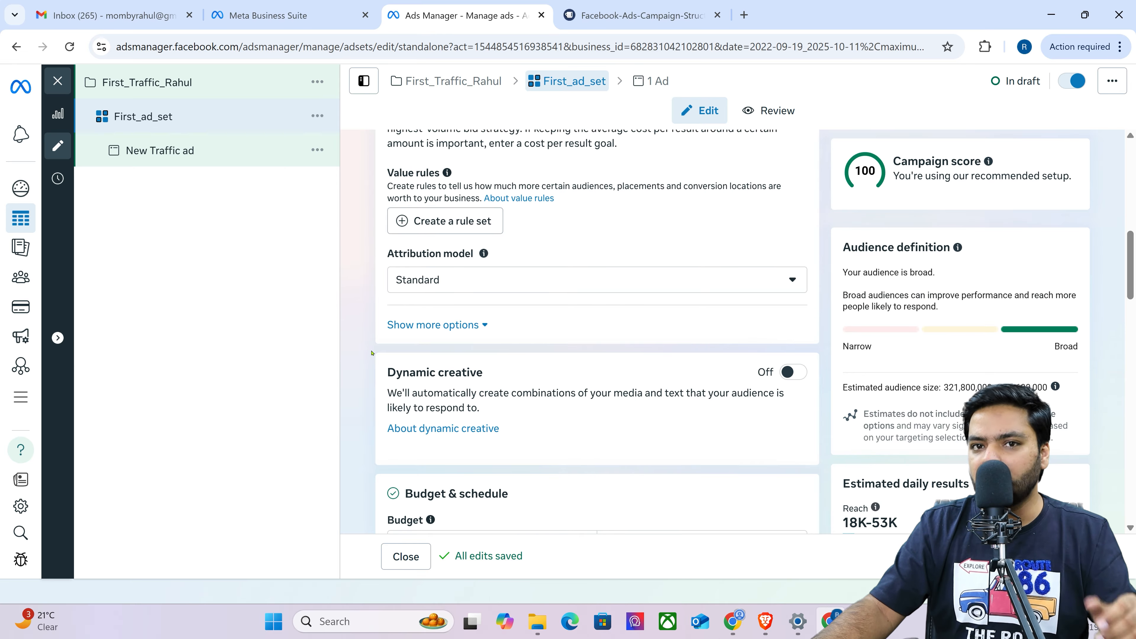
pyautogui.scroll(-2, 371, 353)
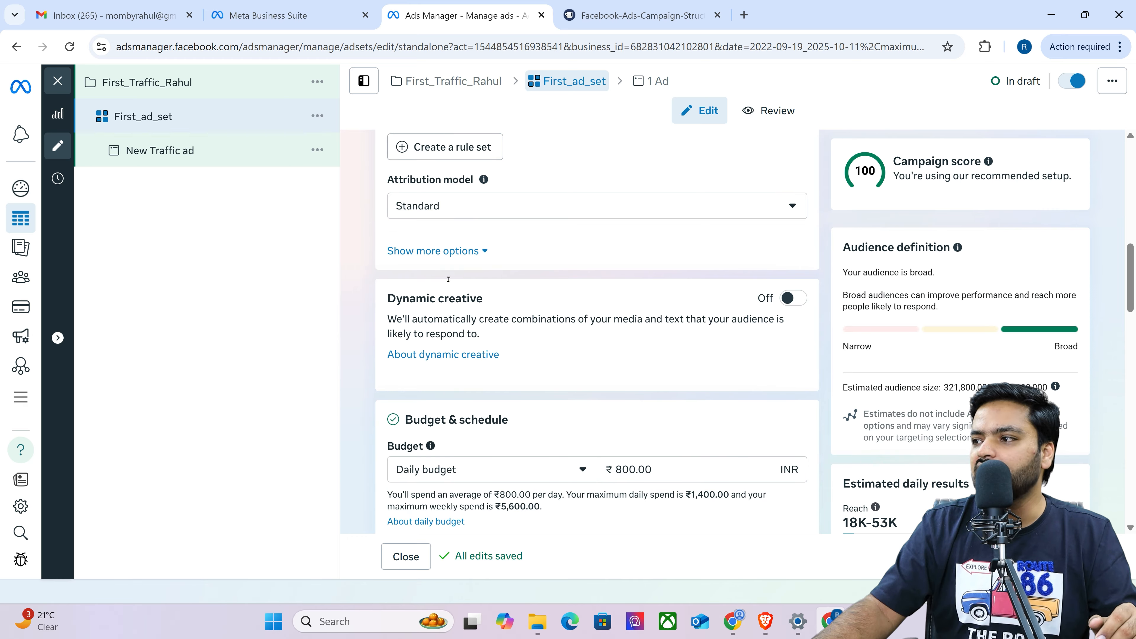
pyautogui.click(452, 251)
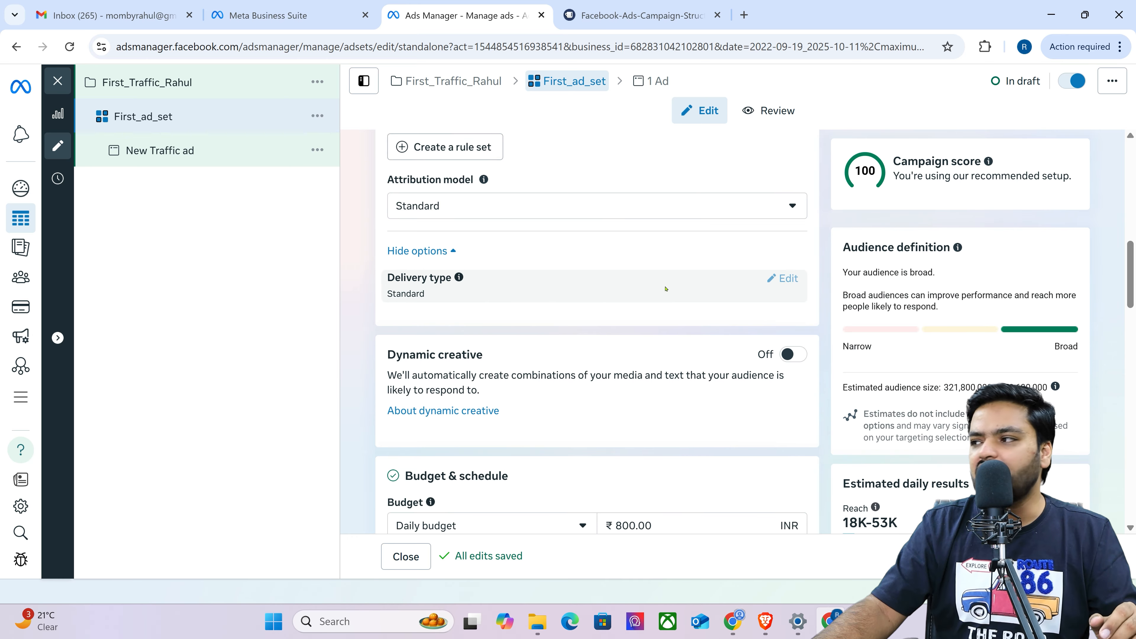
pyautogui.scroll(-2, 475, 331)
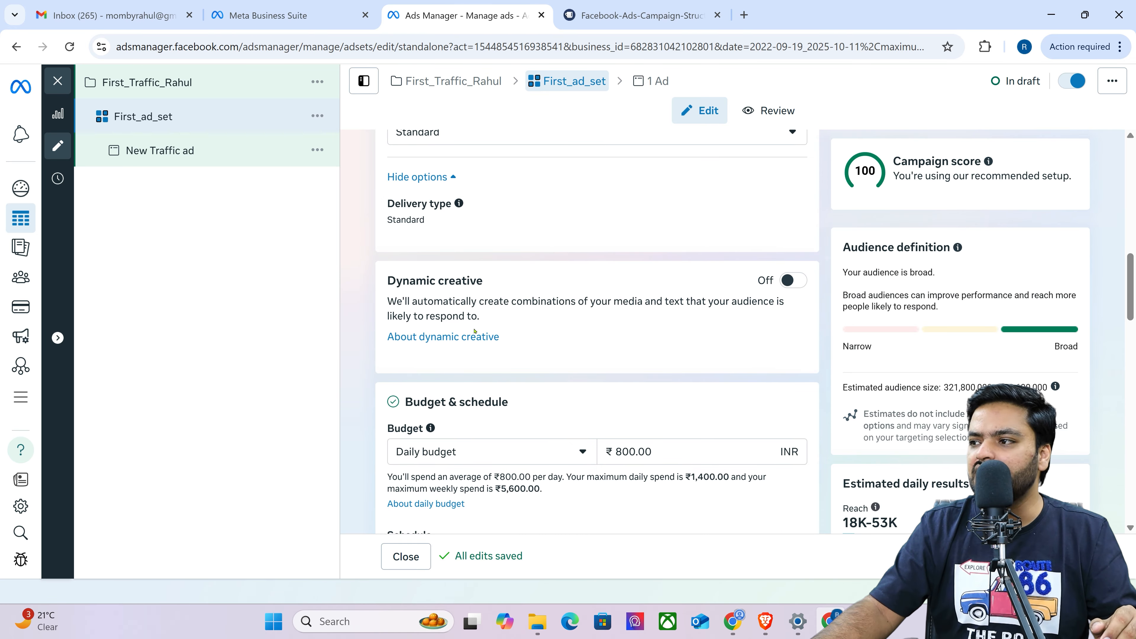
pyautogui.moveTo(386, 281); pyautogui.dragTo(487, 283)
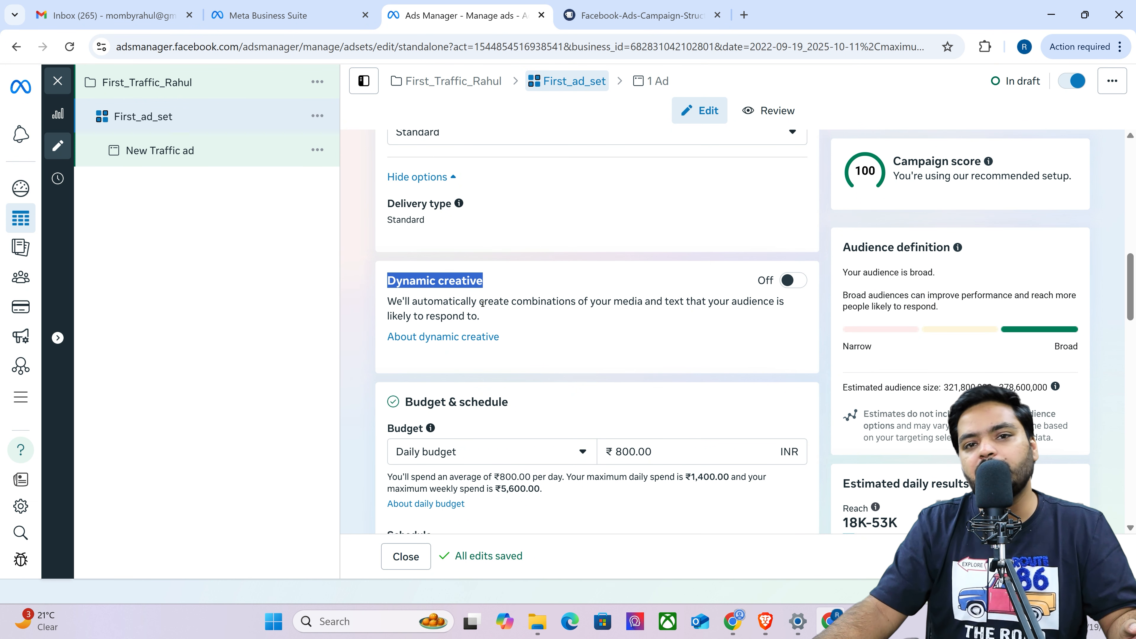
# Go to the Budget & schedule section and check the available budget types, keeping Daily budget.
pyautogui.scroll(-5, 483, 305)
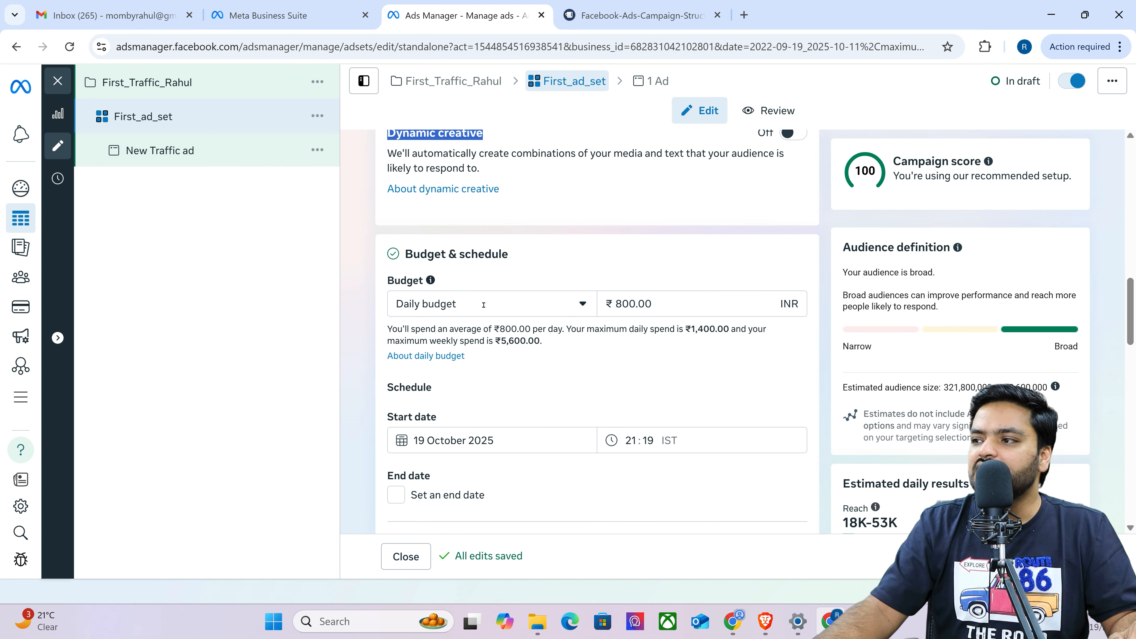
pyautogui.moveTo(404, 183); pyautogui.dragTo(528, 184)
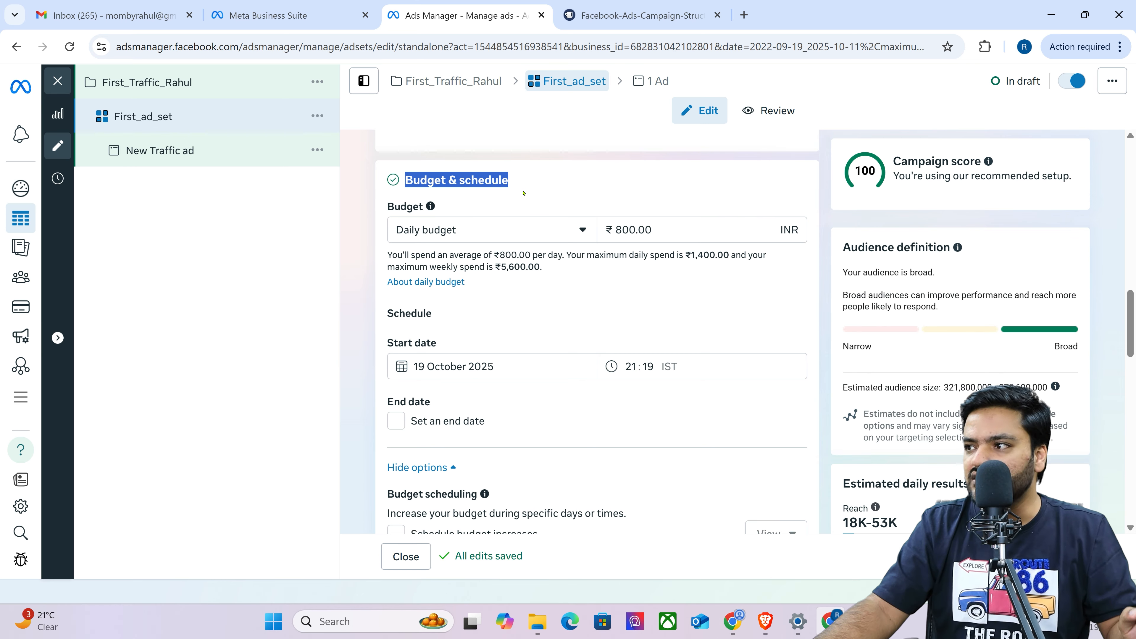
pyautogui.click(502, 235)
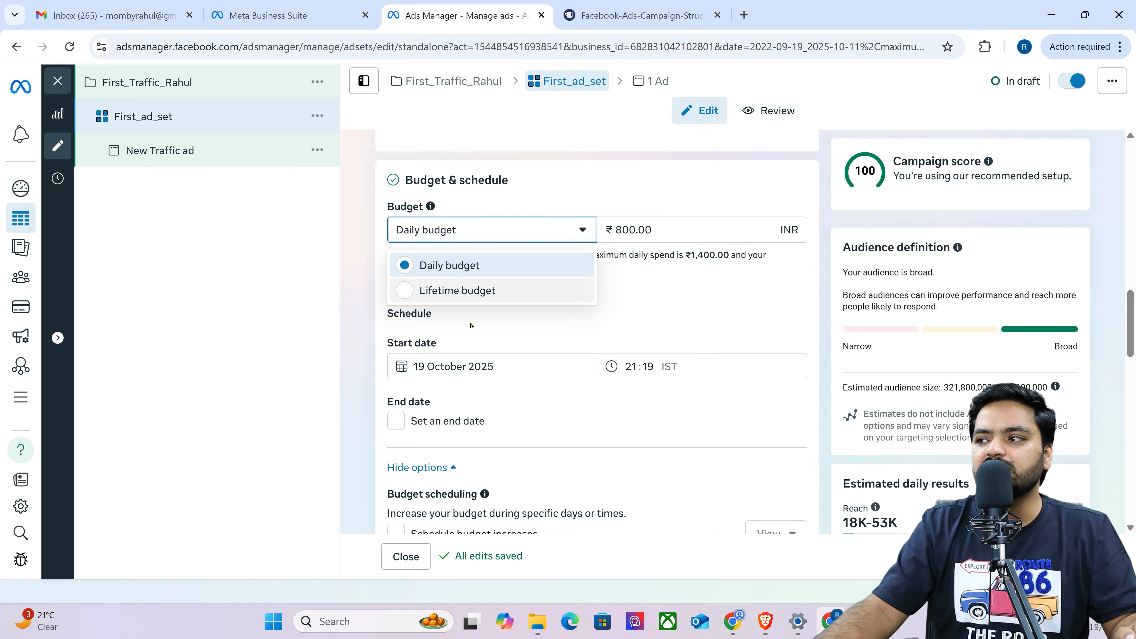
pyautogui.click(525, 318)
# Try out an end date for the ad set's schedule, leaving the option switched off.
pyautogui.scroll(-3, 458, 348)
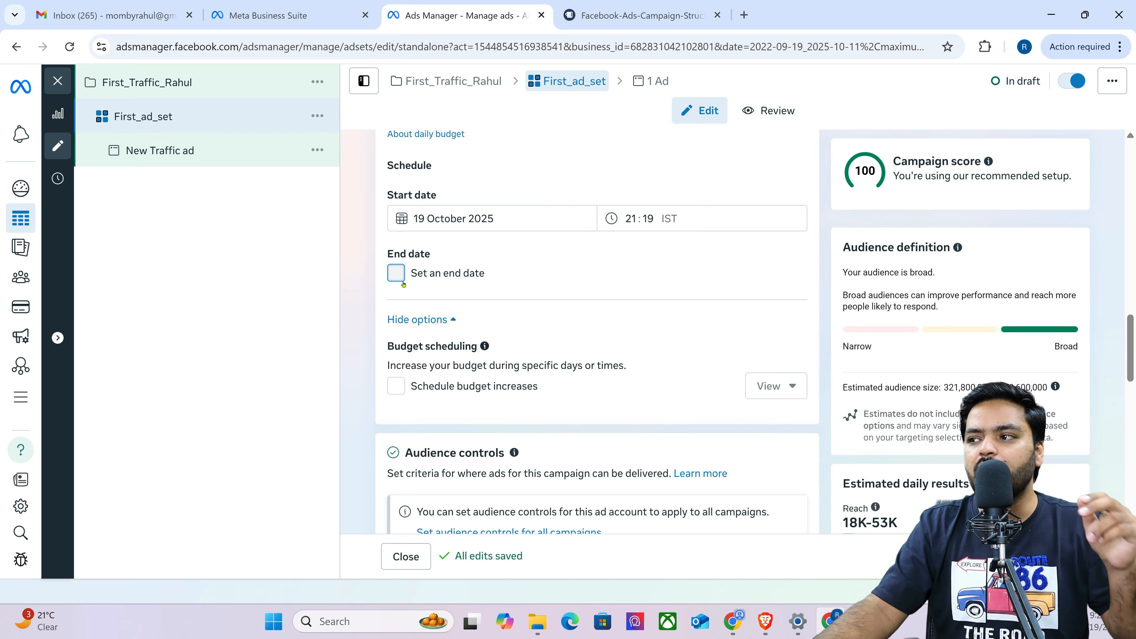
pyautogui.click(396, 273)
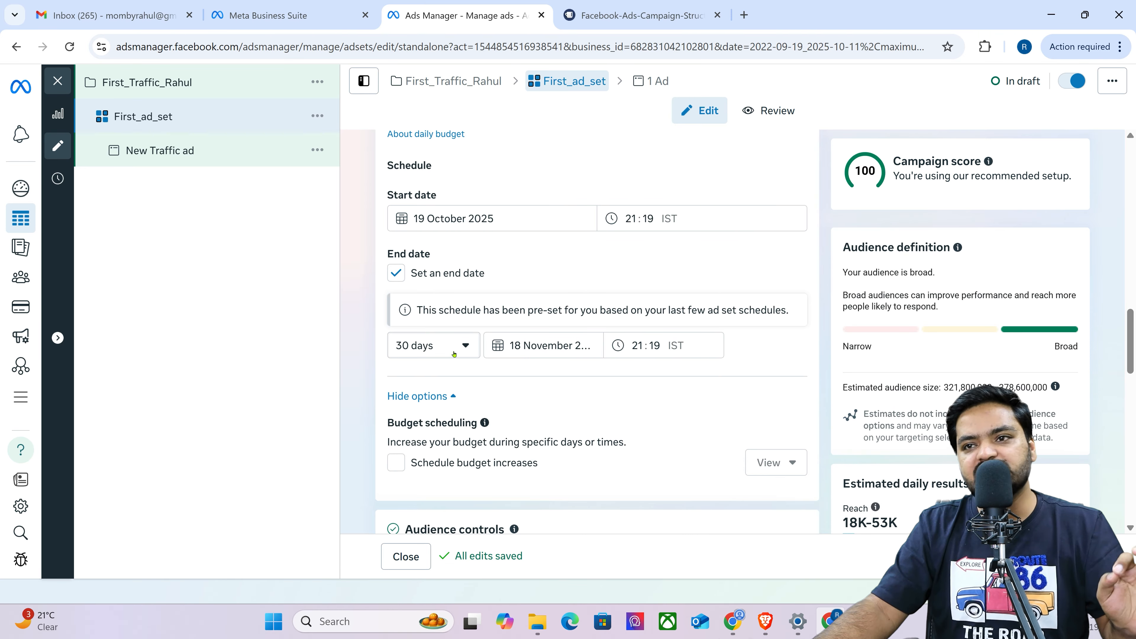
pyautogui.click(407, 274)
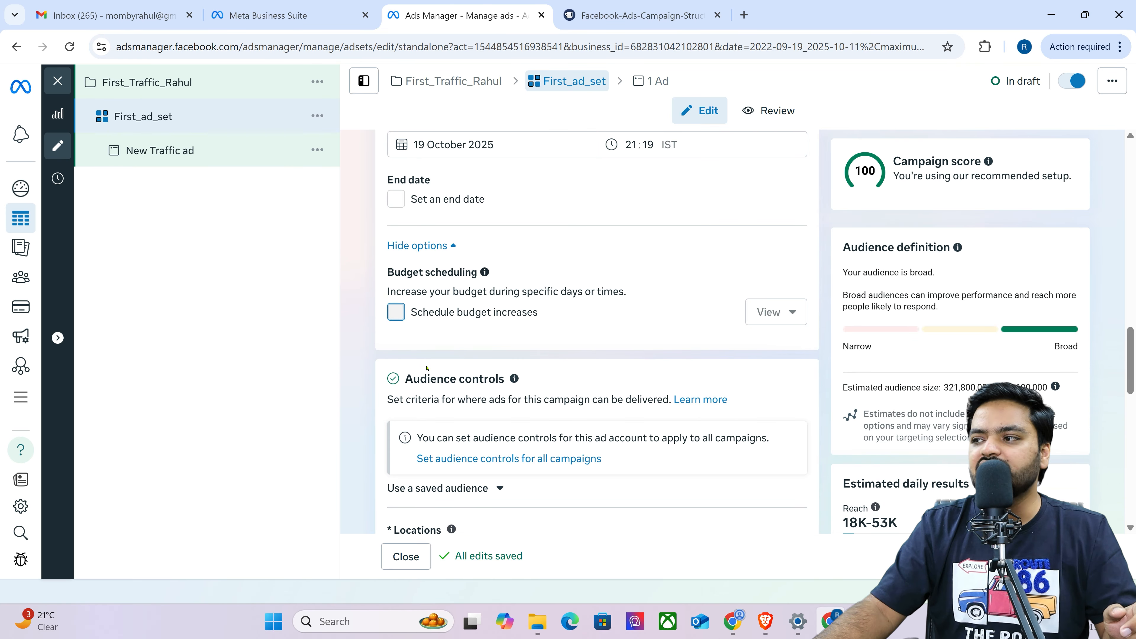
# Try scheduled budget increases and review the time period settings, leaving budget scheduling switched off.
pyautogui.click(396, 312)
pyautogui.scroll(-1, 601, 377)
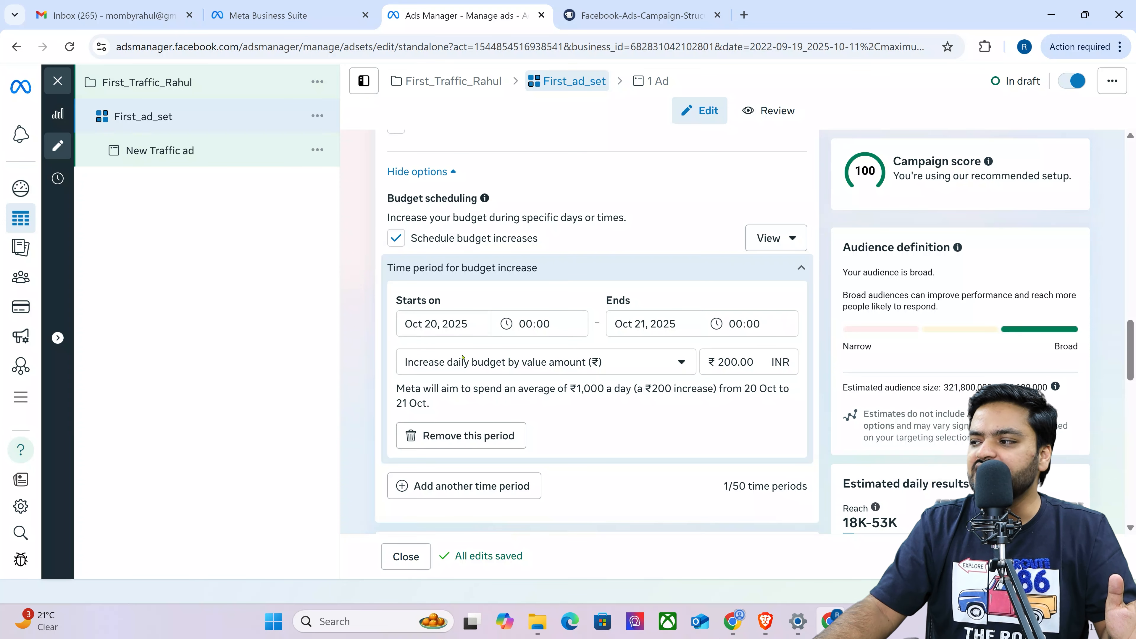
pyautogui.moveTo(722, 486); pyautogui.dragTo(802, 487)
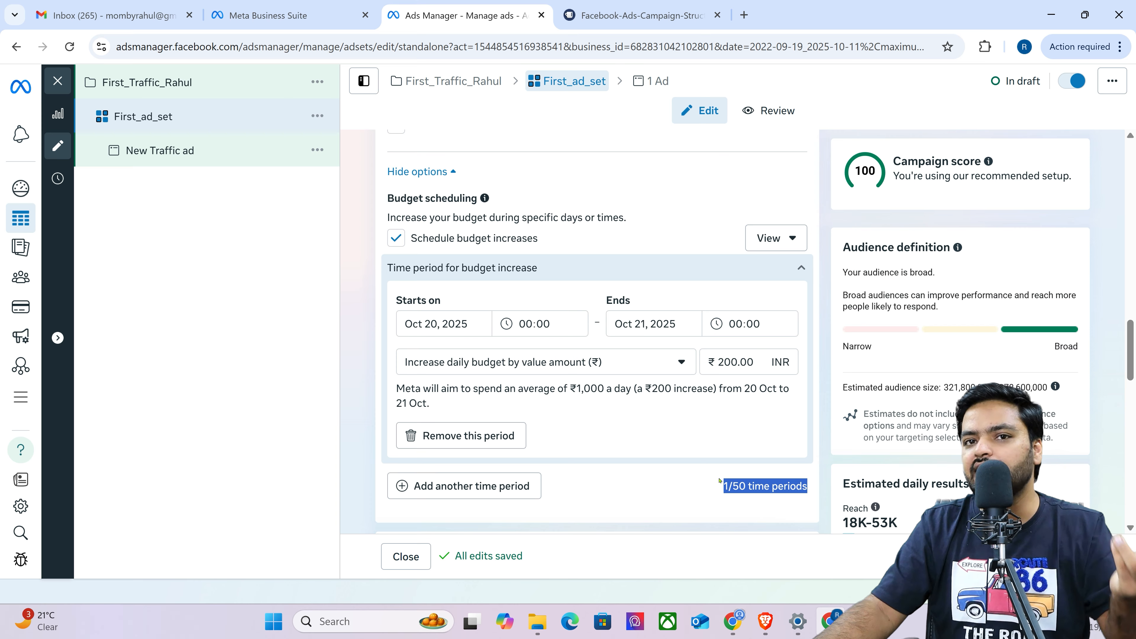
pyautogui.click(396, 237)
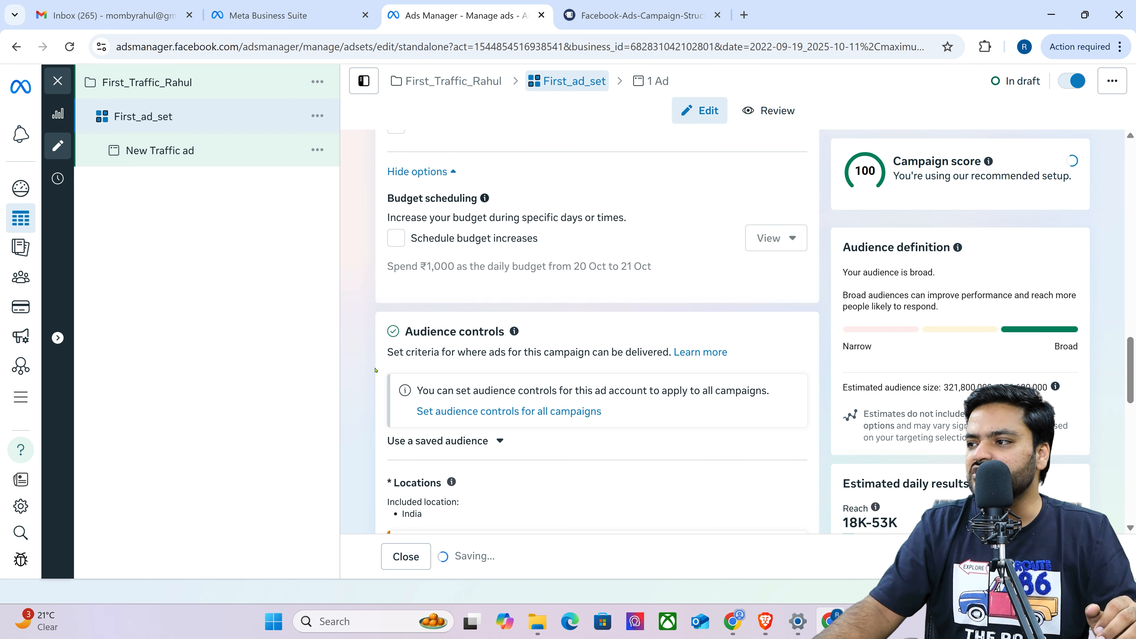
# Reveal the additional audience controls and switch the ad set from Advantage+ audience to the original audience options.
pyautogui.scroll(-3, 375, 369)
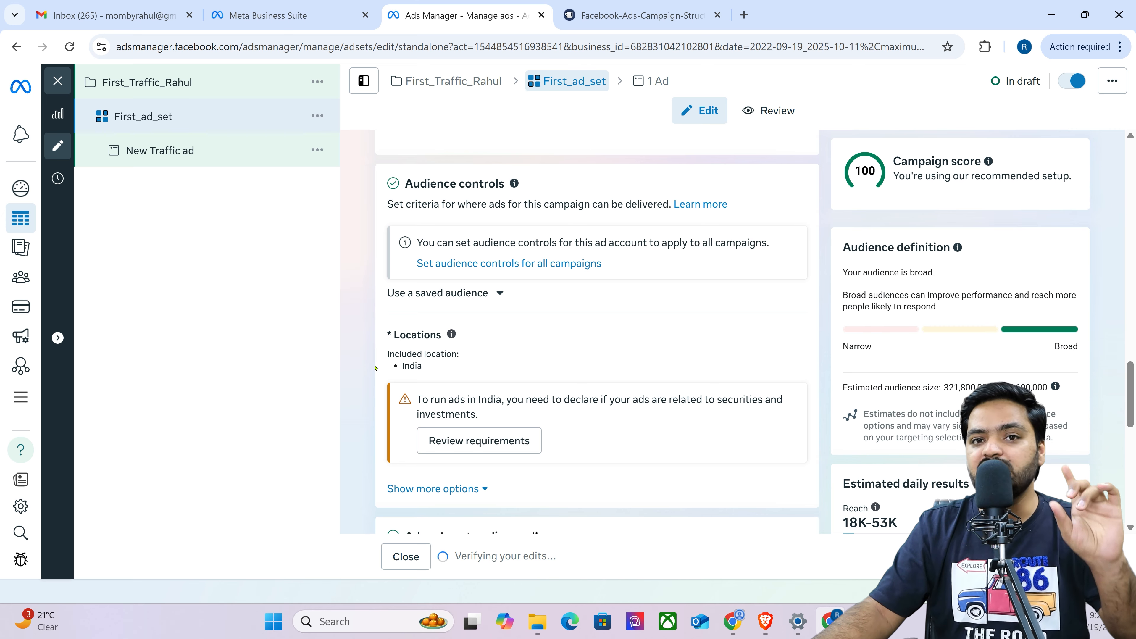
pyautogui.scroll(-1, 378, 367)
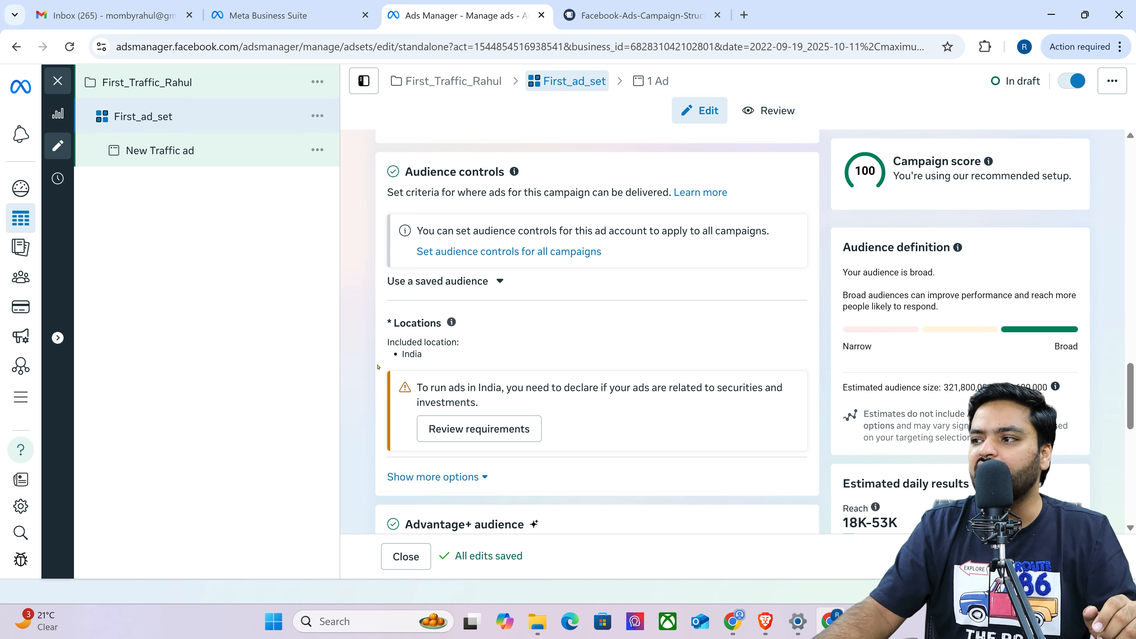
pyautogui.scroll(-1, 380, 365)
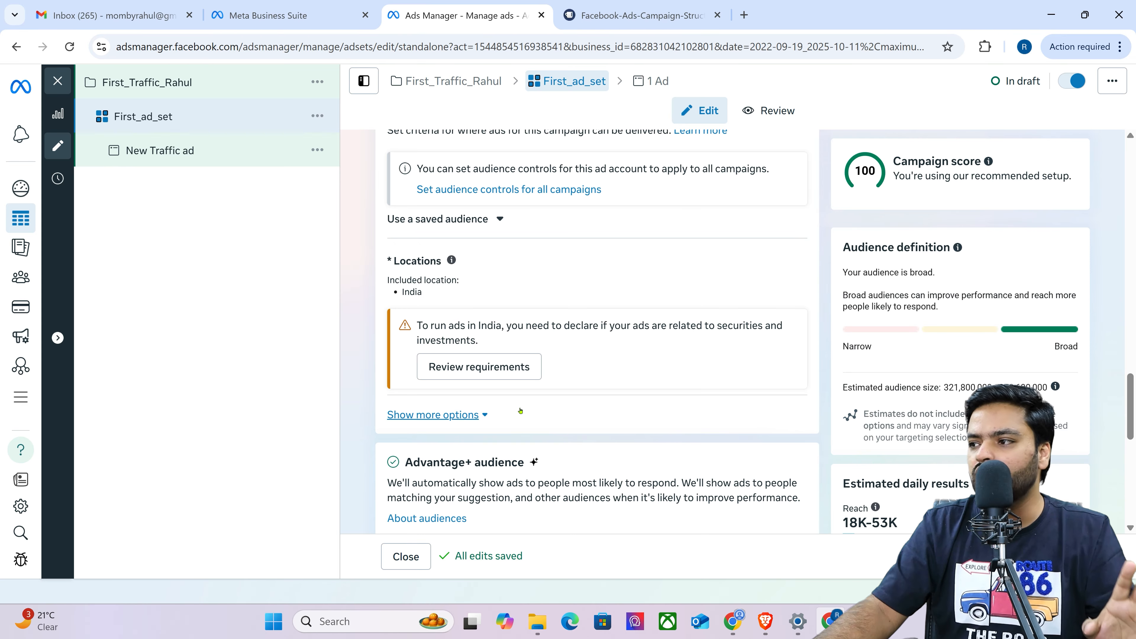
pyautogui.scroll(-2, 483, 415)
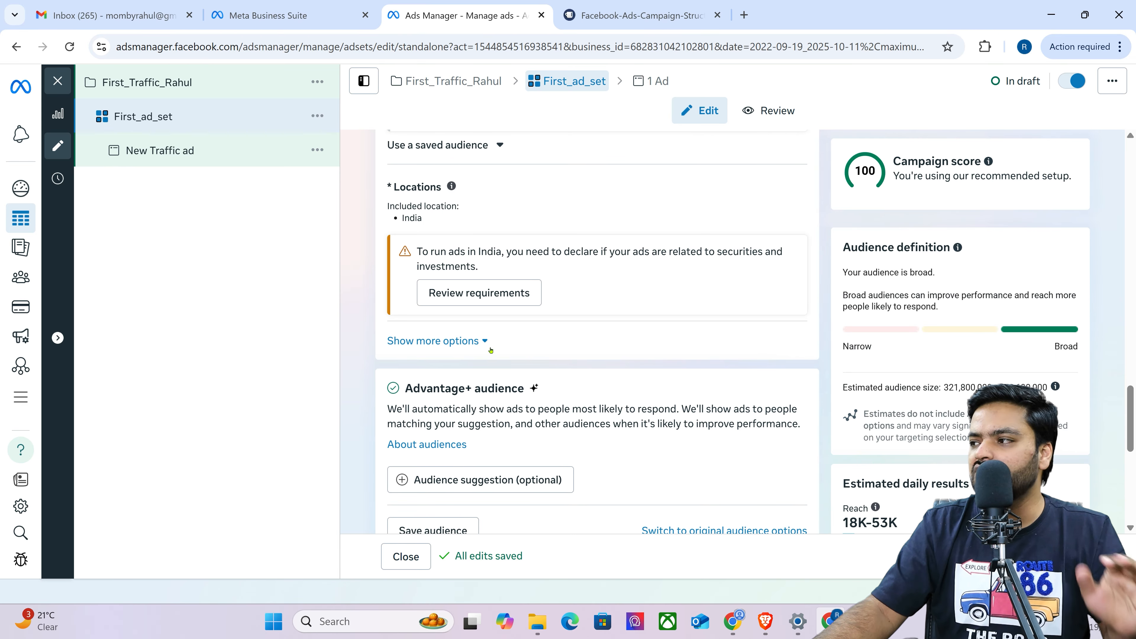
pyautogui.click(464, 340)
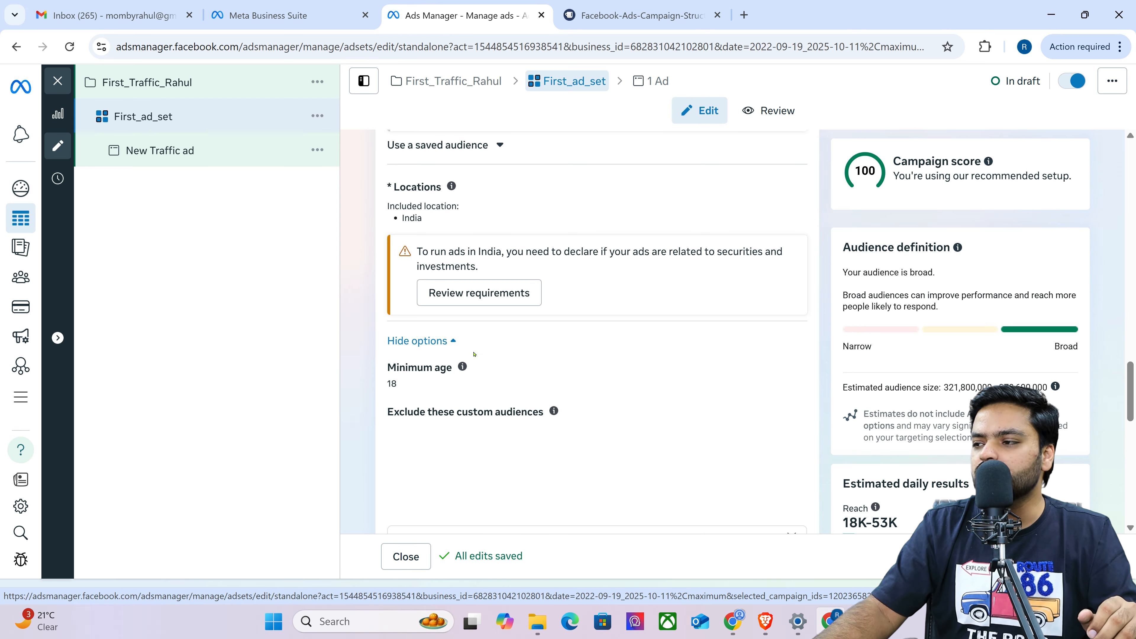
pyautogui.scroll(-6, 497, 370)
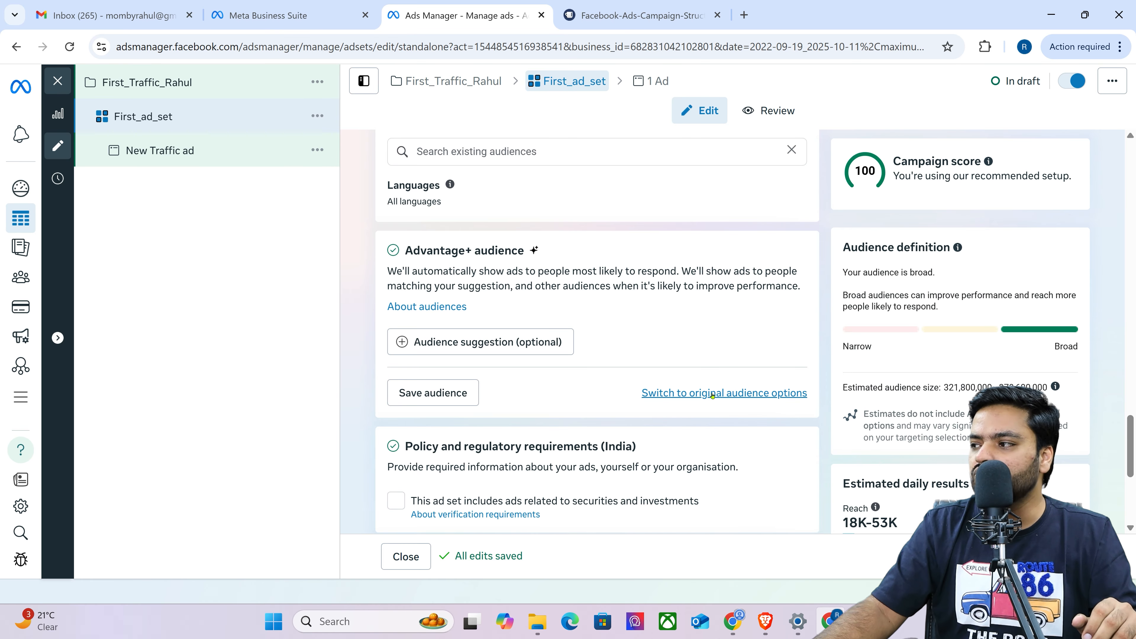
pyautogui.click(703, 394)
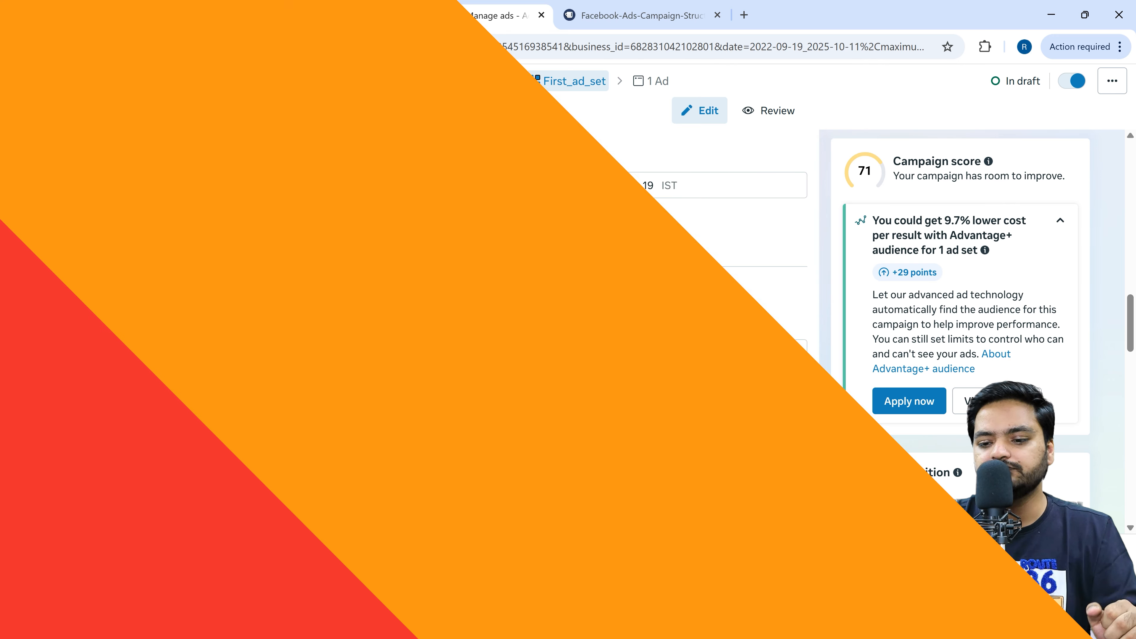
# Review the ad set's settings again, ending at the custom audiences, location, age and gender options of the Audience section.
pyautogui.scroll(10, 390, 405)
pyautogui.scroll(5, 391, 406)
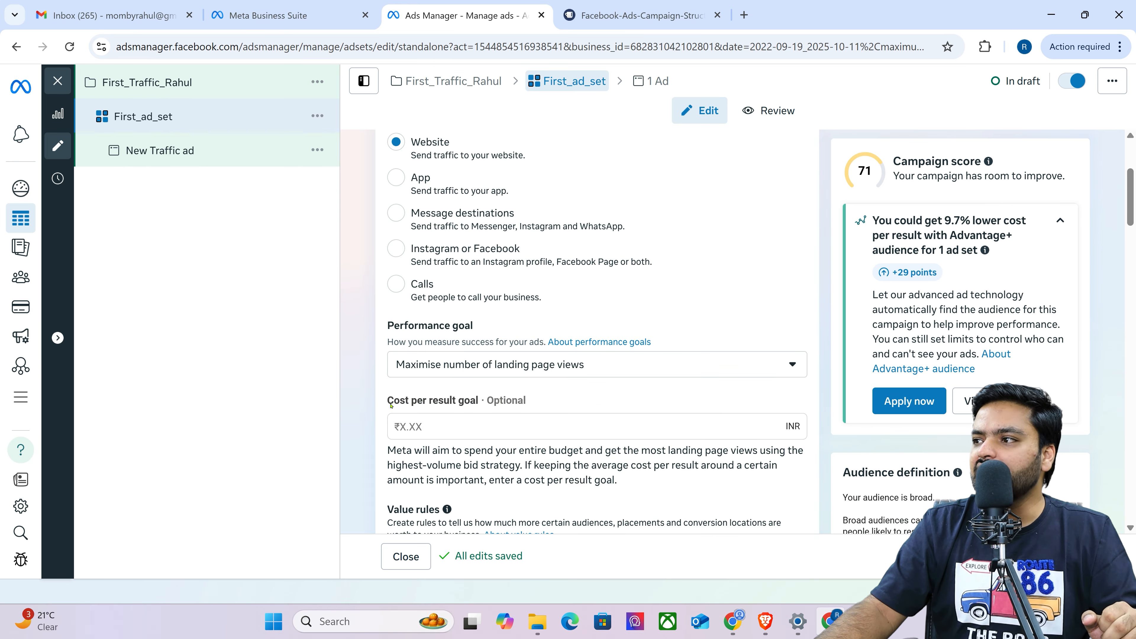
pyautogui.scroll(-15, 390, 405)
pyautogui.scroll(-8, 388, 405)
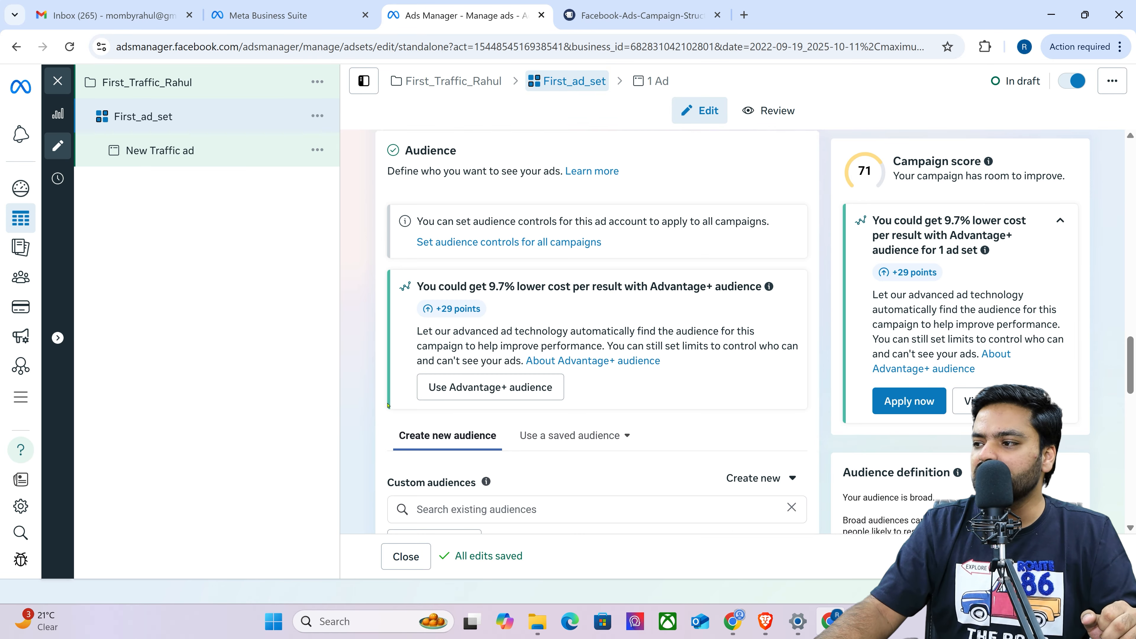
pyautogui.scroll(2, 378, 401)
pyautogui.scroll(-5, 378, 400)
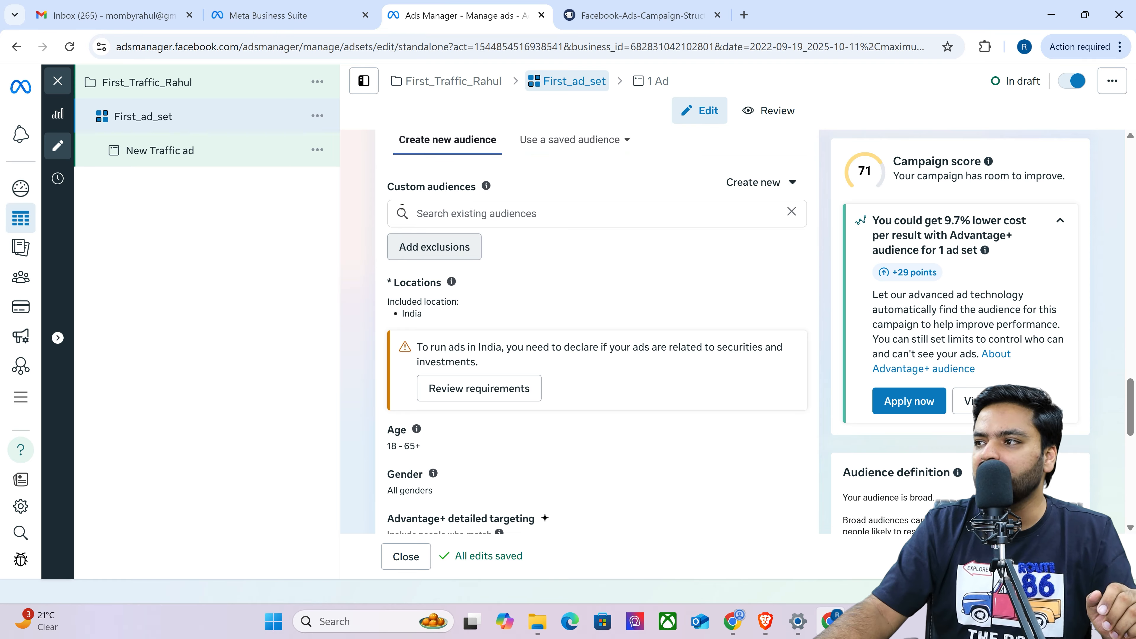
# Open the audience's locations for editing and look at the included location India on the zoomed-out map.
pyautogui.moveTo(384, 187); pyautogui.dragTo(476, 189)
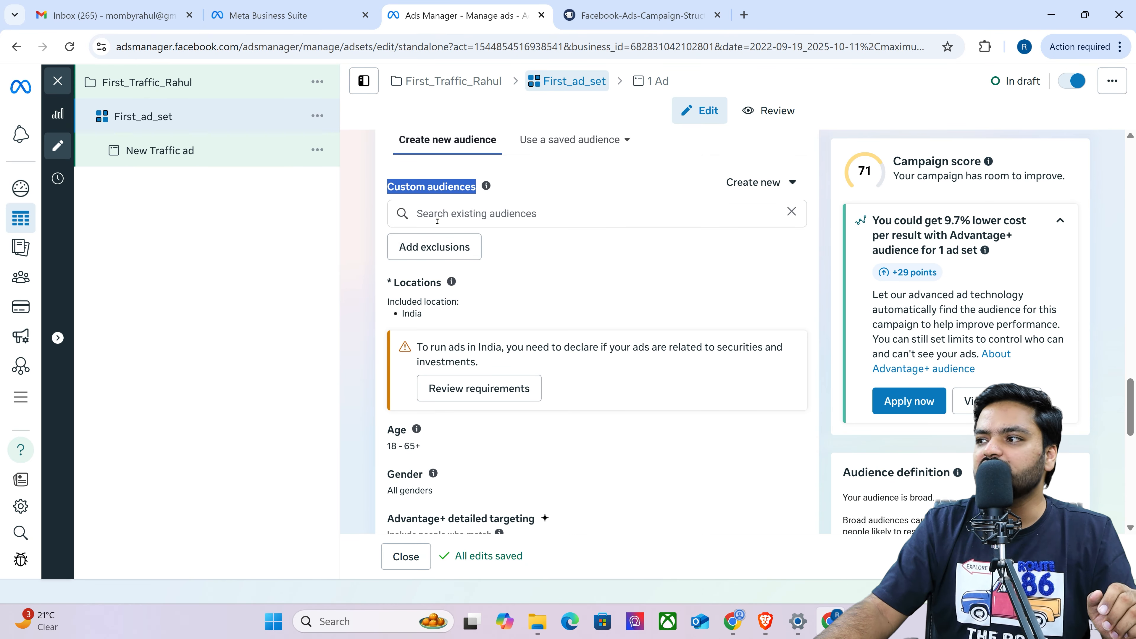
pyautogui.click(372, 253)
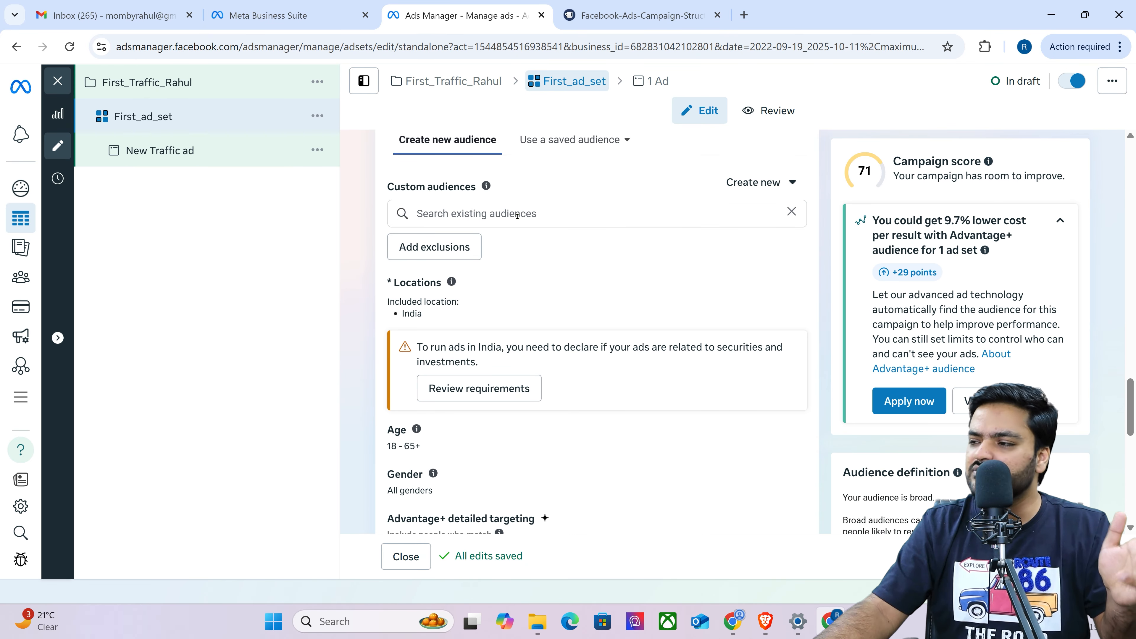
pyautogui.scroll(-2, 511, 257)
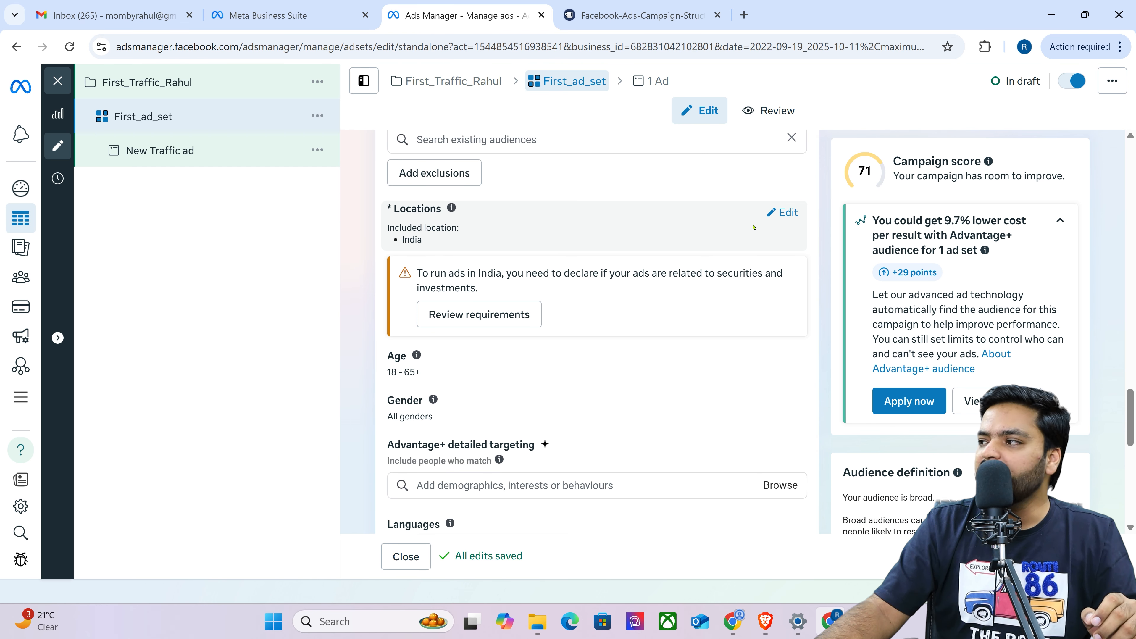
pyautogui.click(783, 212)
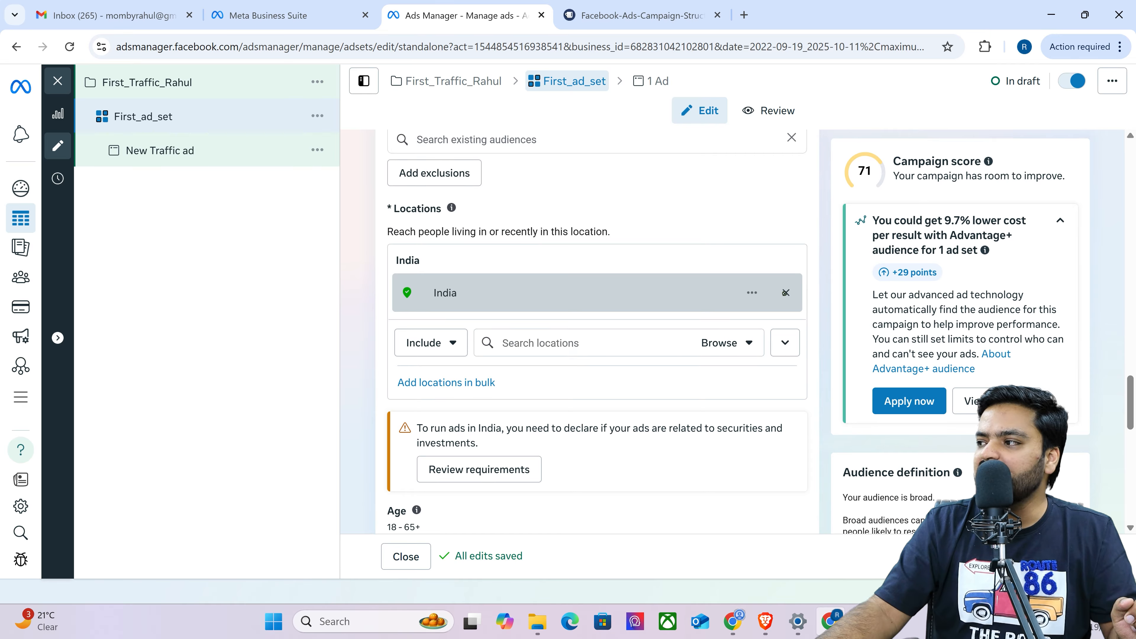
pyautogui.click(565, 340)
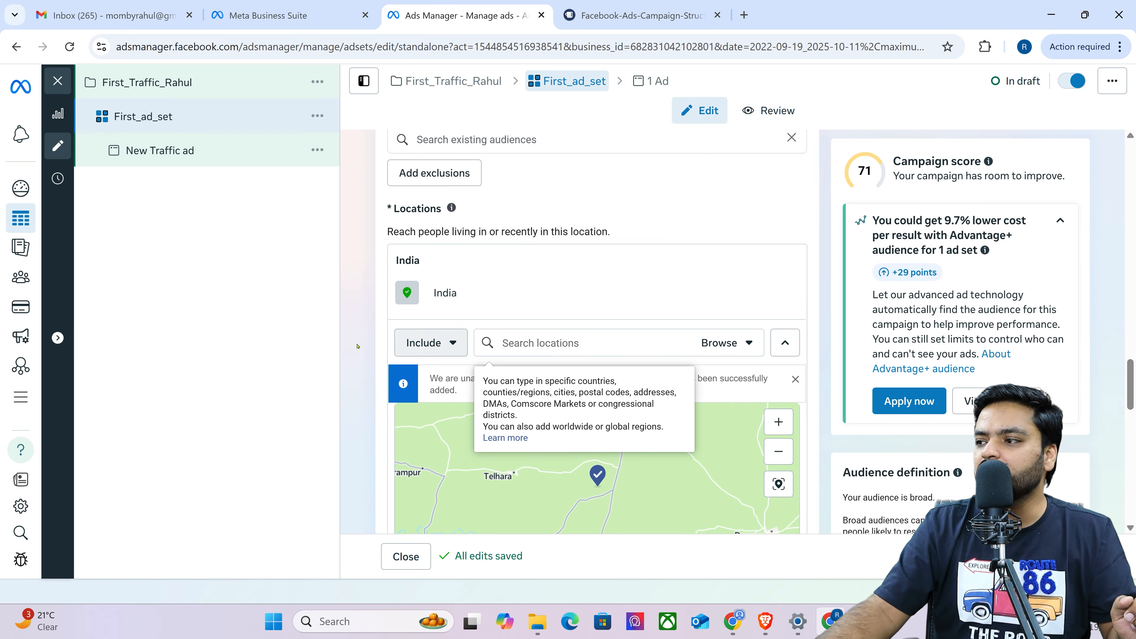
pyautogui.scroll(-2, 357, 346)
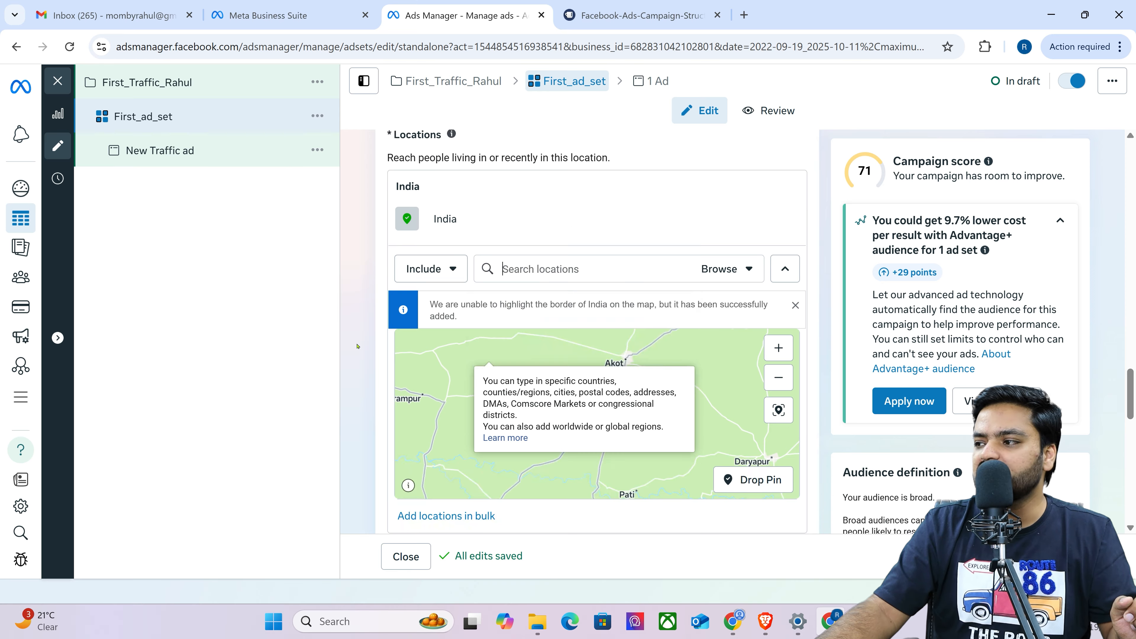
pyautogui.click(780, 381)
pyautogui.click(782, 384)
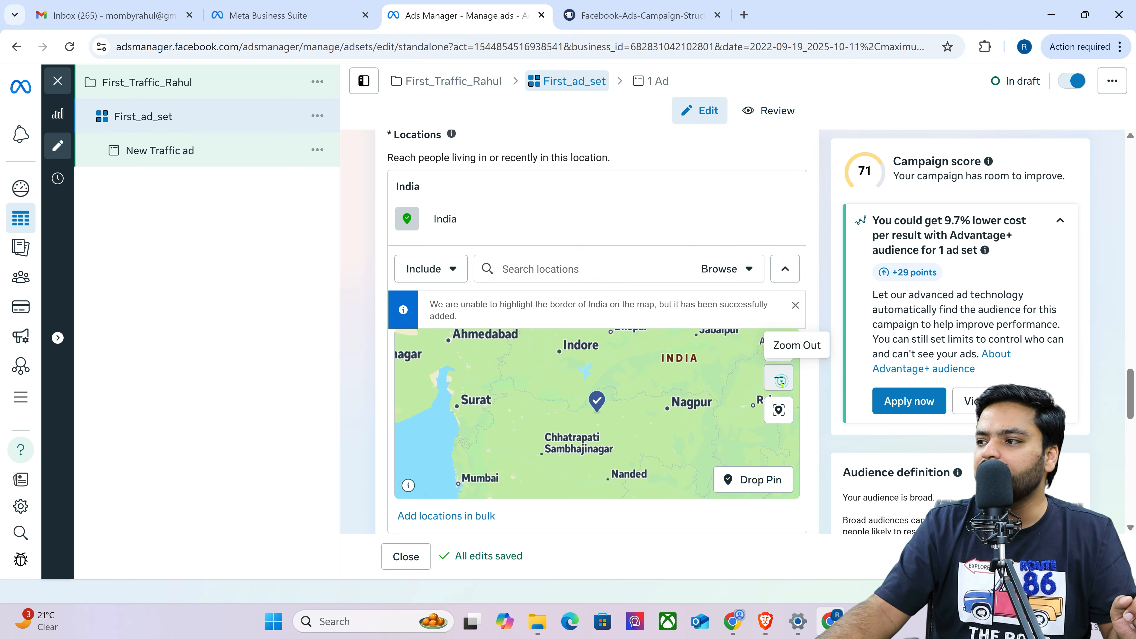
pyautogui.click(782, 384)
pyautogui.click(782, 384)
pyautogui.click(781, 384)
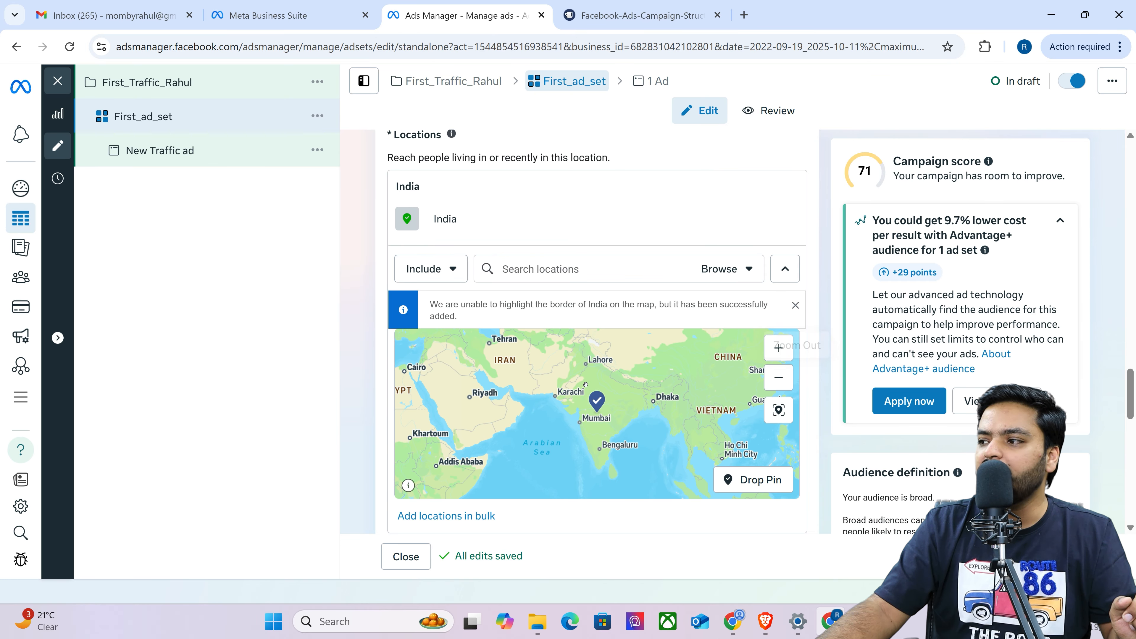
# Try the city of Delhi, Delhi, India as the included location with a radius of 17 km.
pyautogui.click(528, 271)
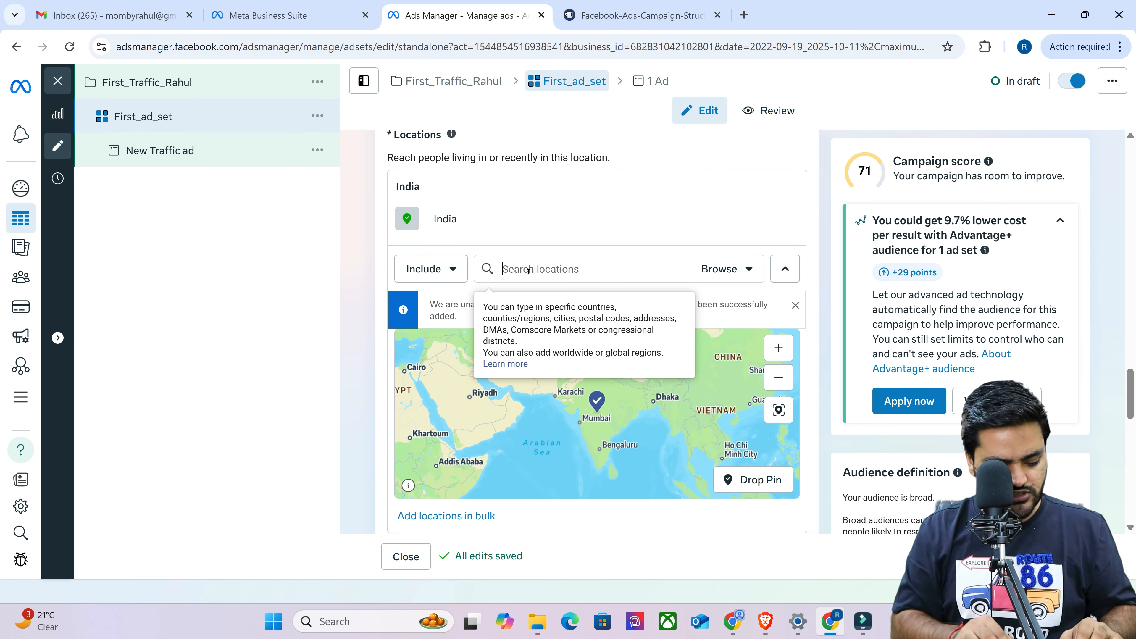
pyautogui.write('d')
pyautogui.press('BackSpace')
pyautogui.write('de')
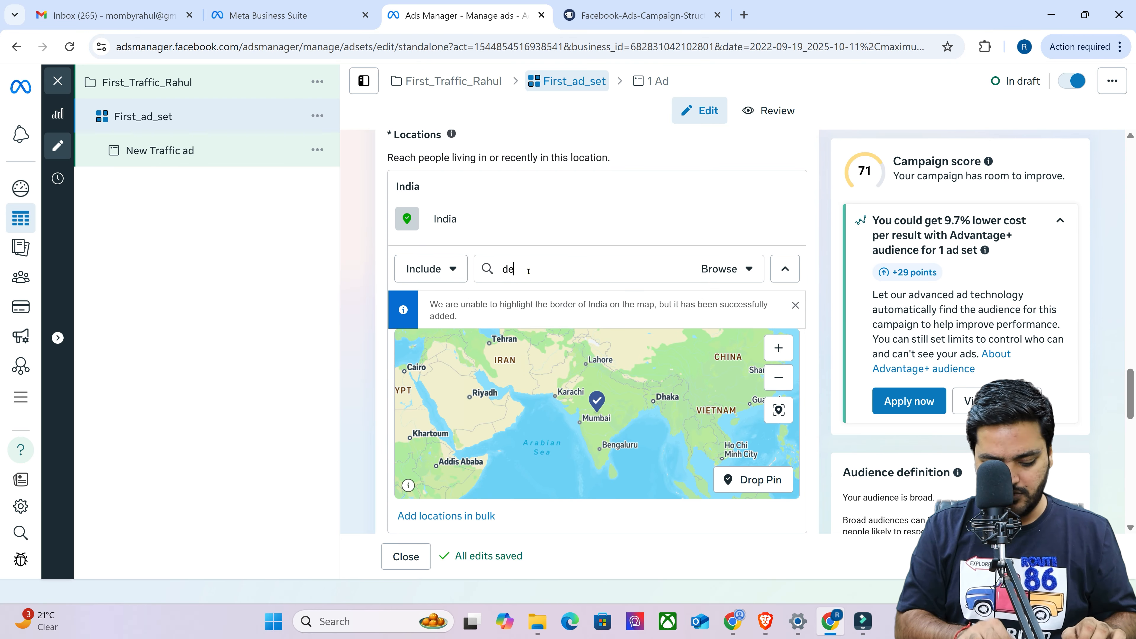
pyautogui.write('lhi')
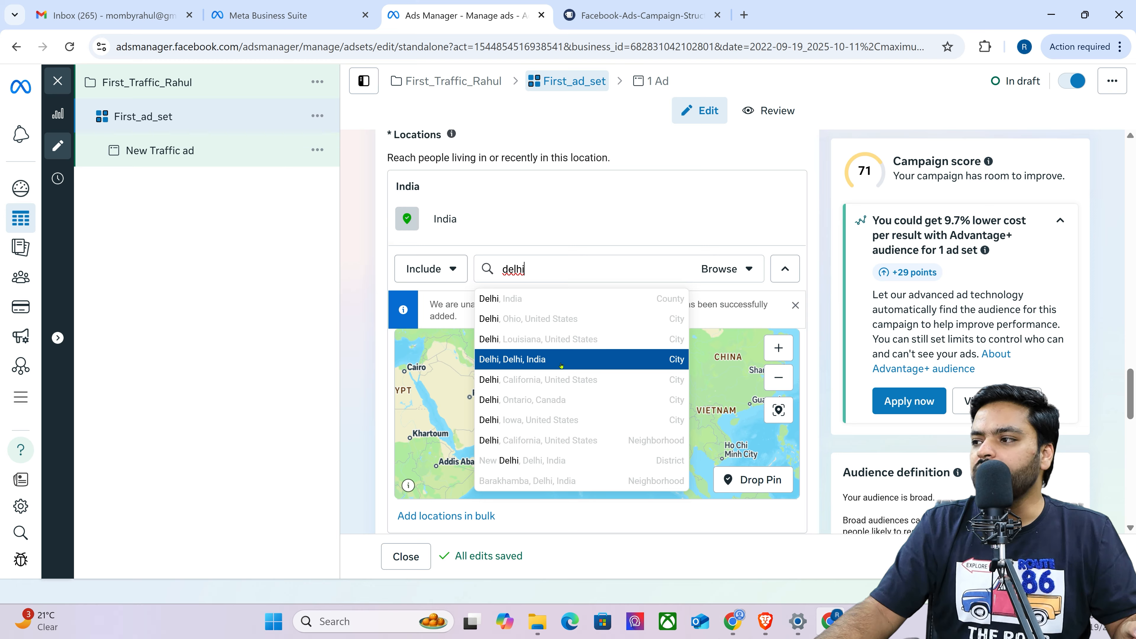
pyautogui.press('Return')
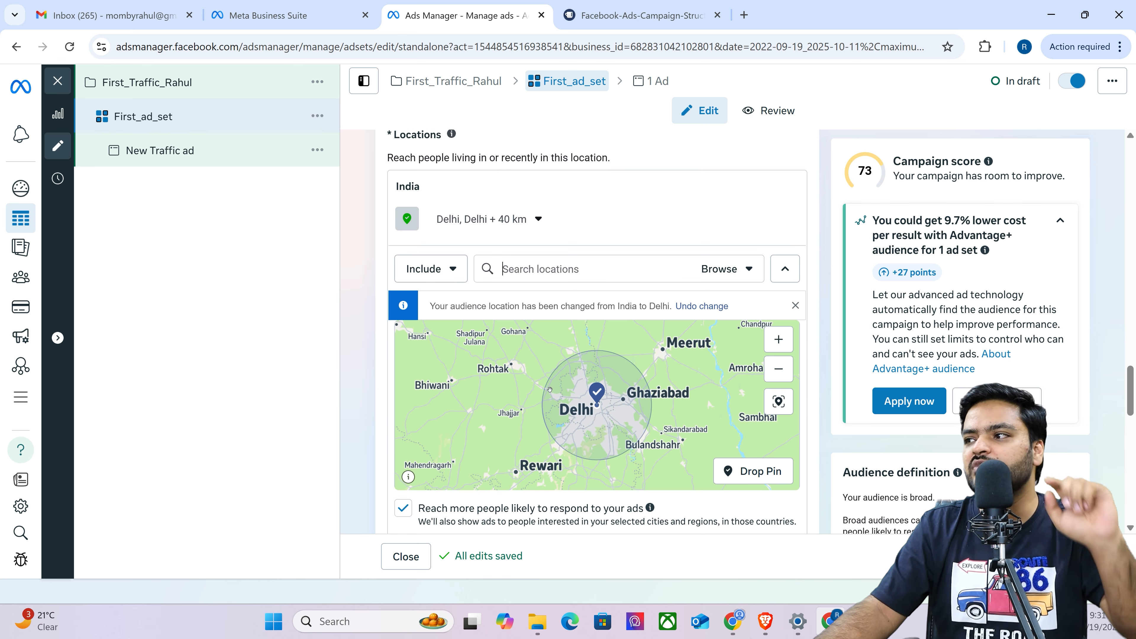
pyautogui.click(533, 224)
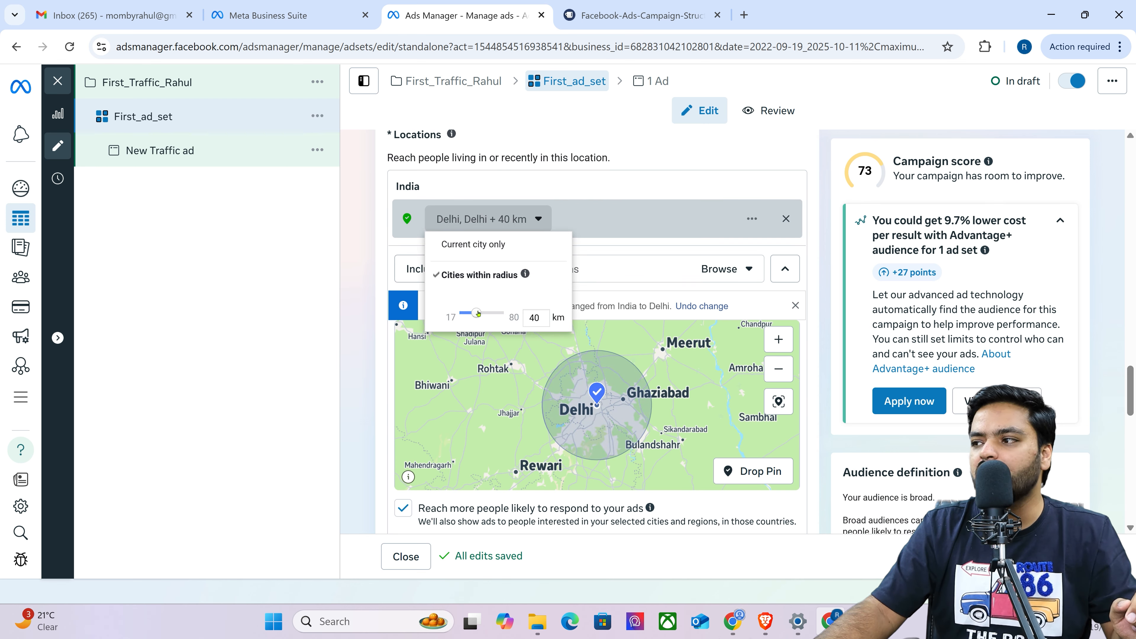
pyautogui.moveTo(478, 313); pyautogui.dragTo(465, 315)
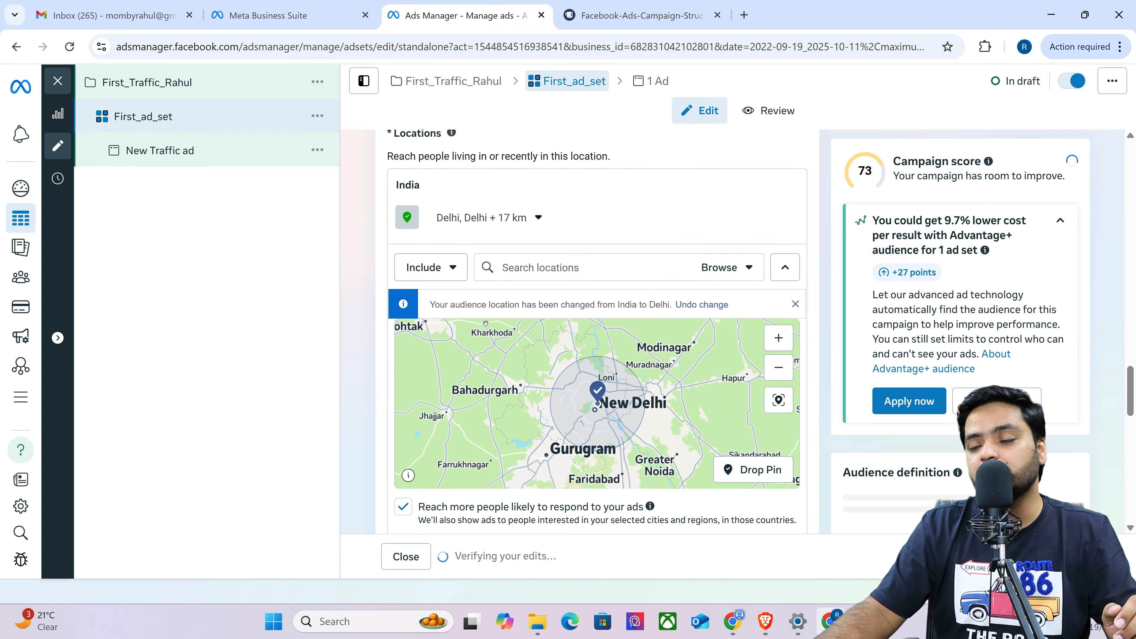
# Try replacing Delhi with Caught Place as the included location and look at its radius setting.
pyautogui.click(559, 269)
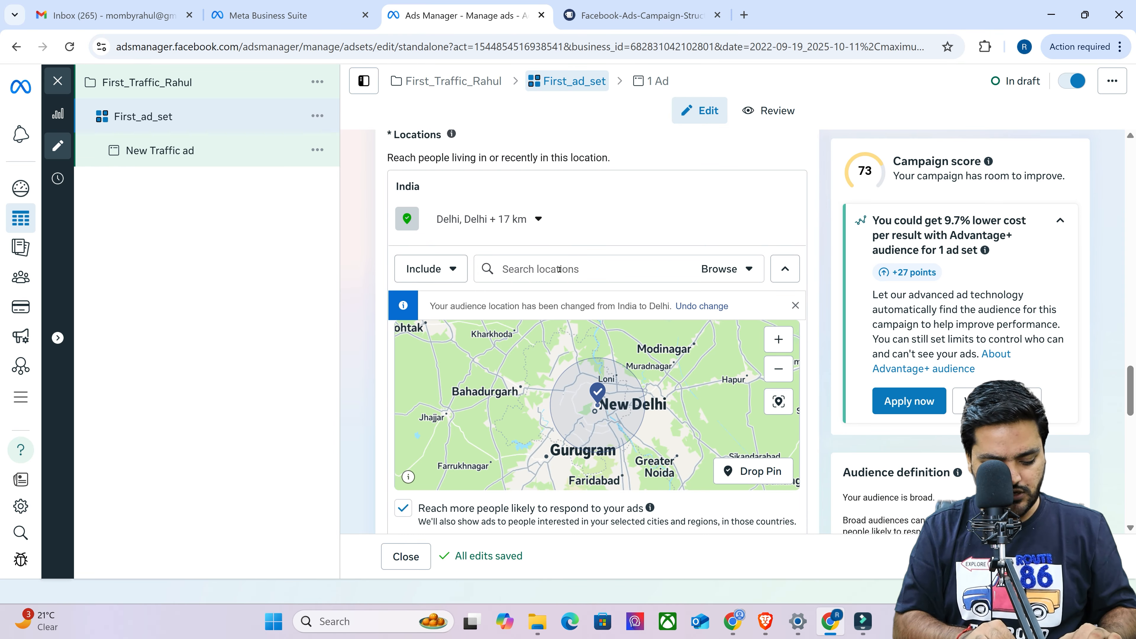
pyautogui.write('canuught')
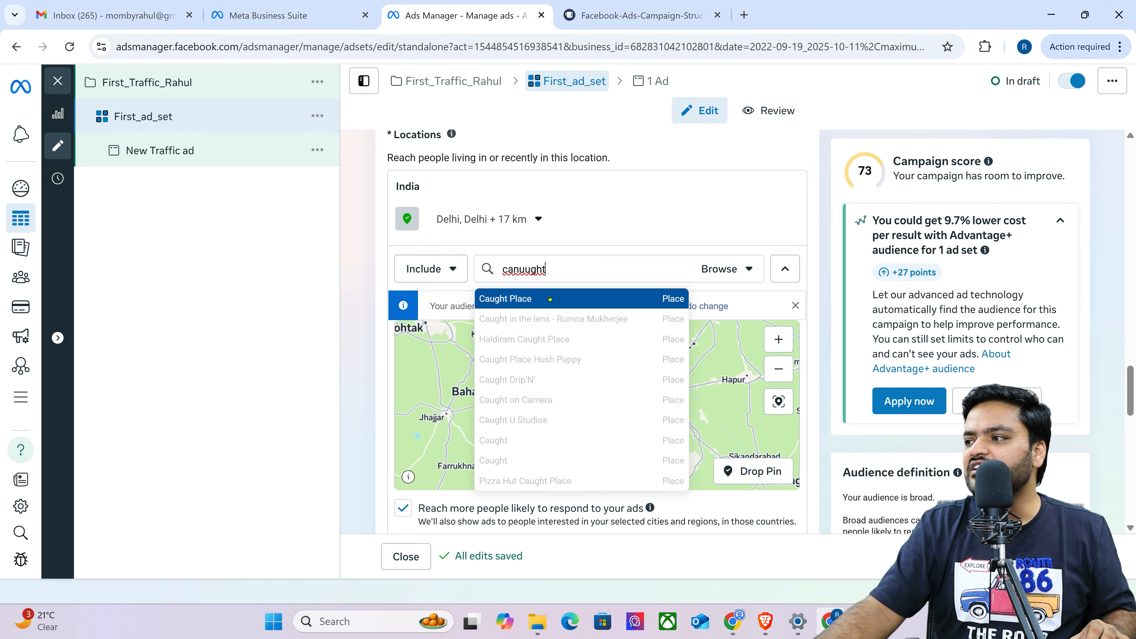
pyautogui.click(550, 299)
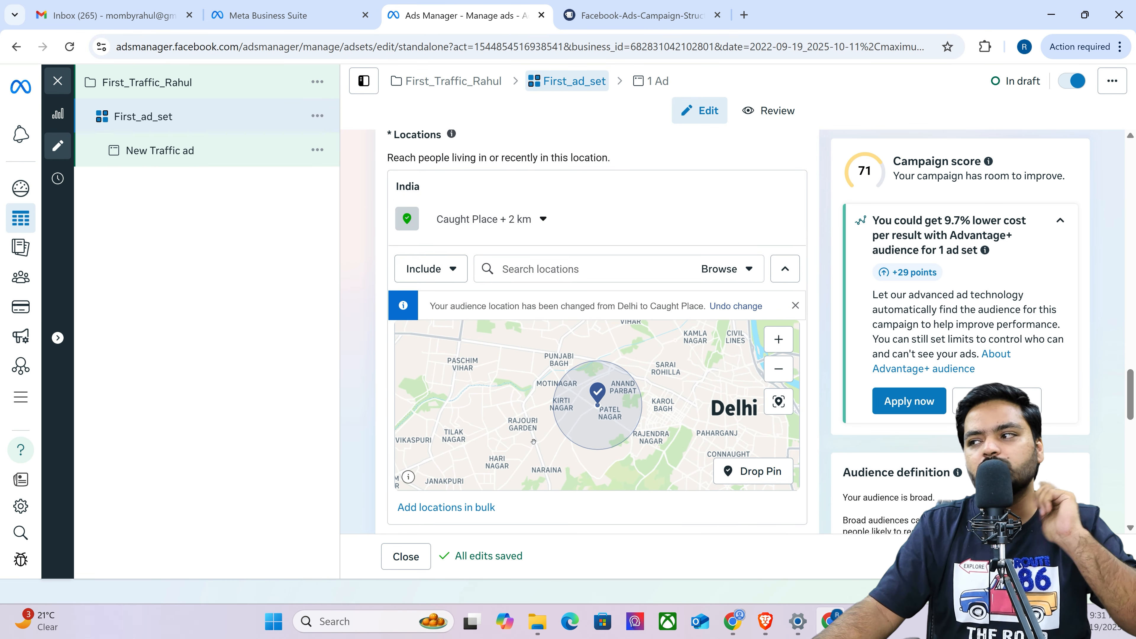
pyautogui.click(541, 220)
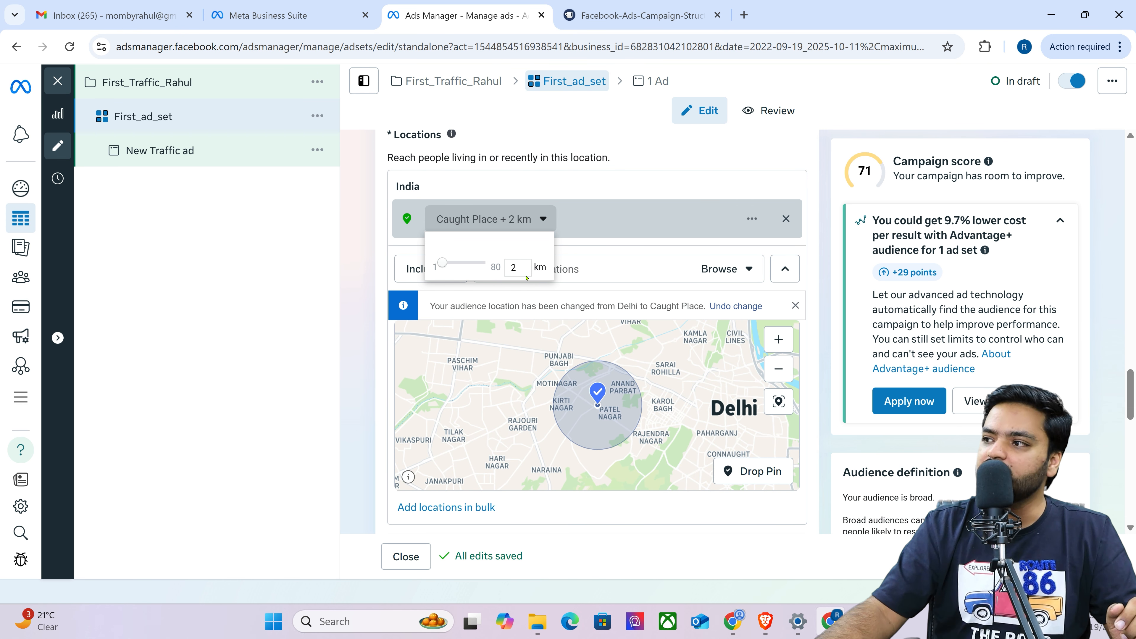
pyautogui.click(379, 231)
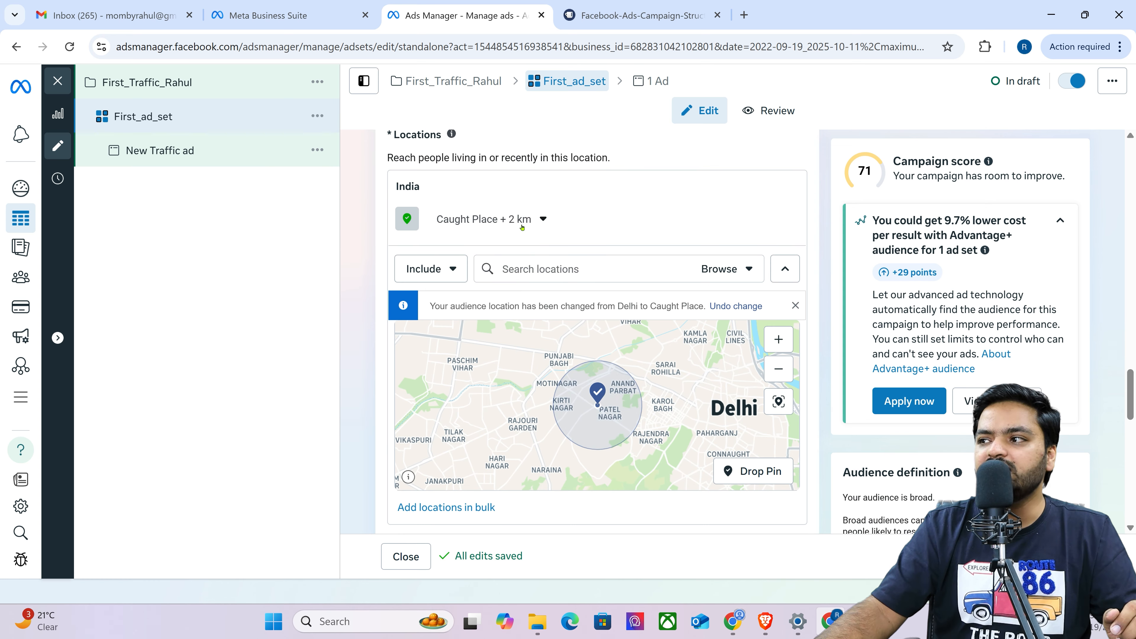
# Try adding Rajori Garden as a second included location, then remove it again.
pyautogui.click(579, 270)
pyautogui.write('rajori')
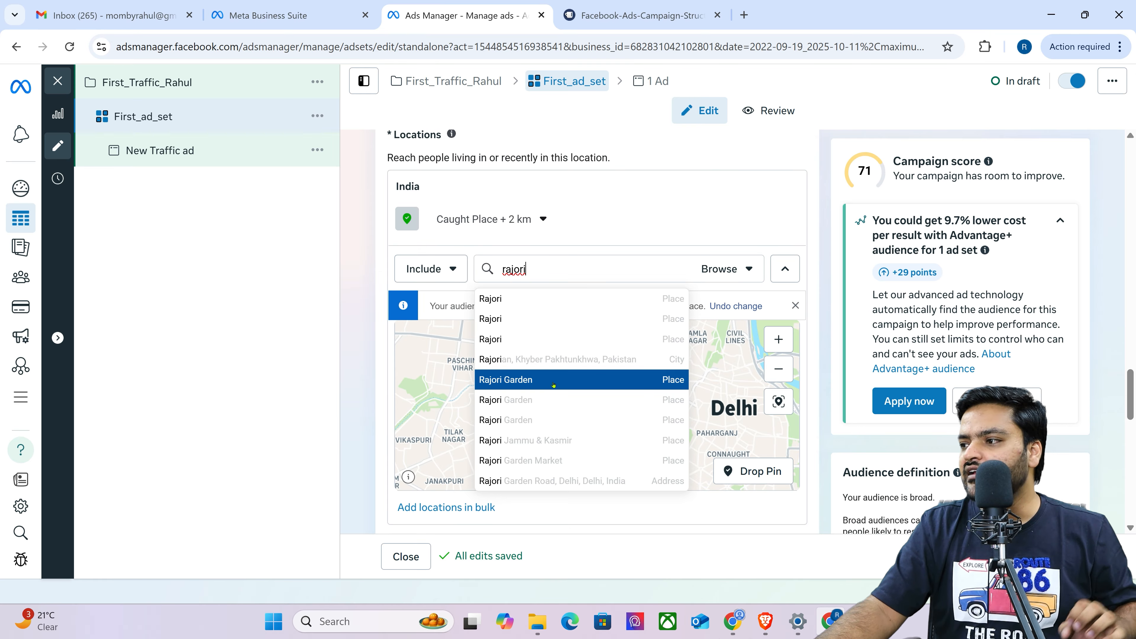
pyautogui.click(554, 385)
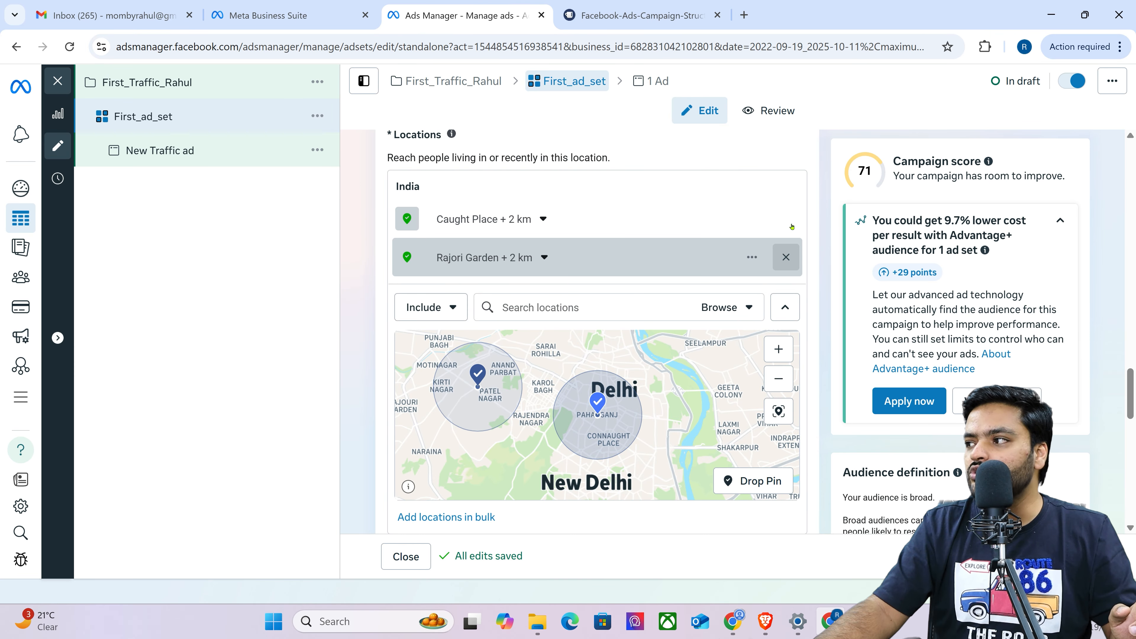
pyautogui.click(786, 257)
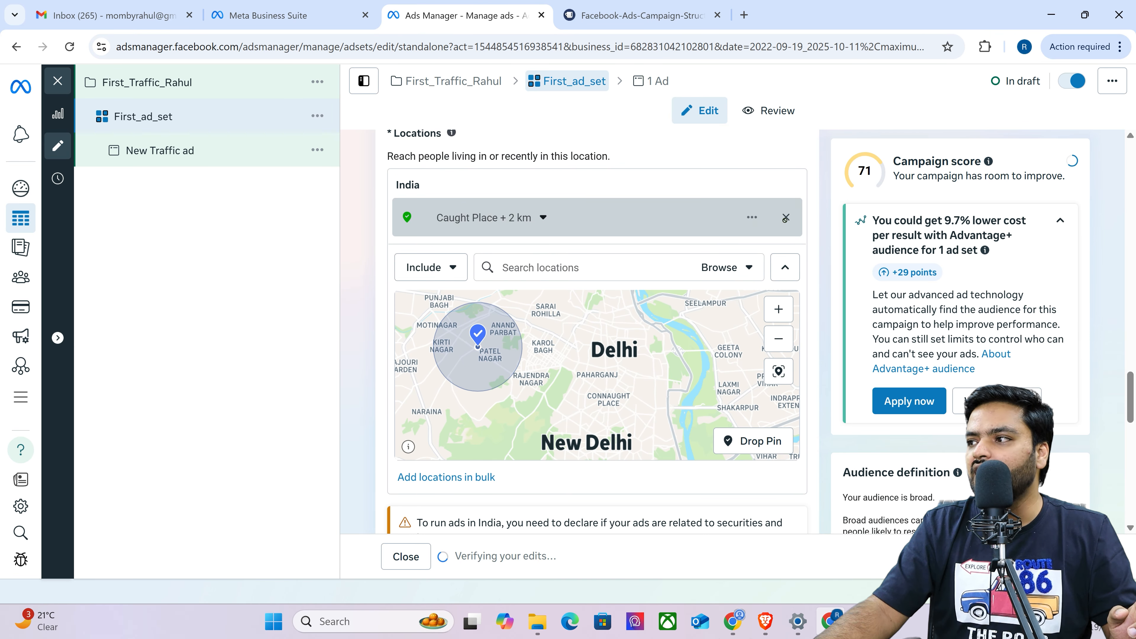
# Replace Caught Place with the city of Delhi, Delhi as the included location.
pyautogui.click(561, 264)
pyautogui.write('dlhi')
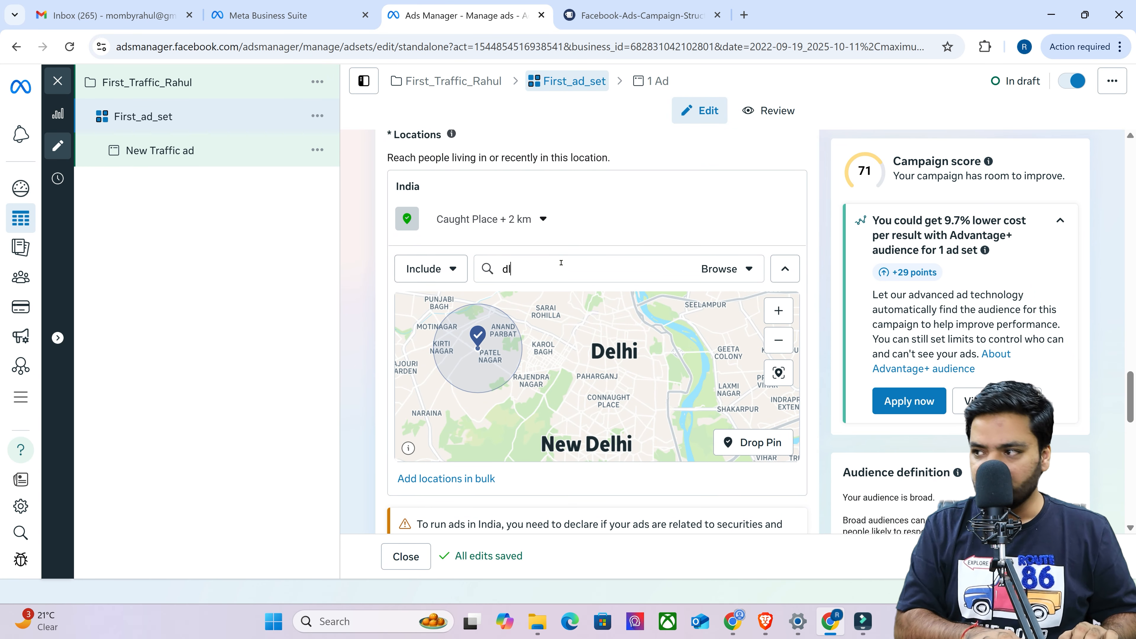
pyautogui.press('BackSpace')
pyautogui.press('BackSpace')
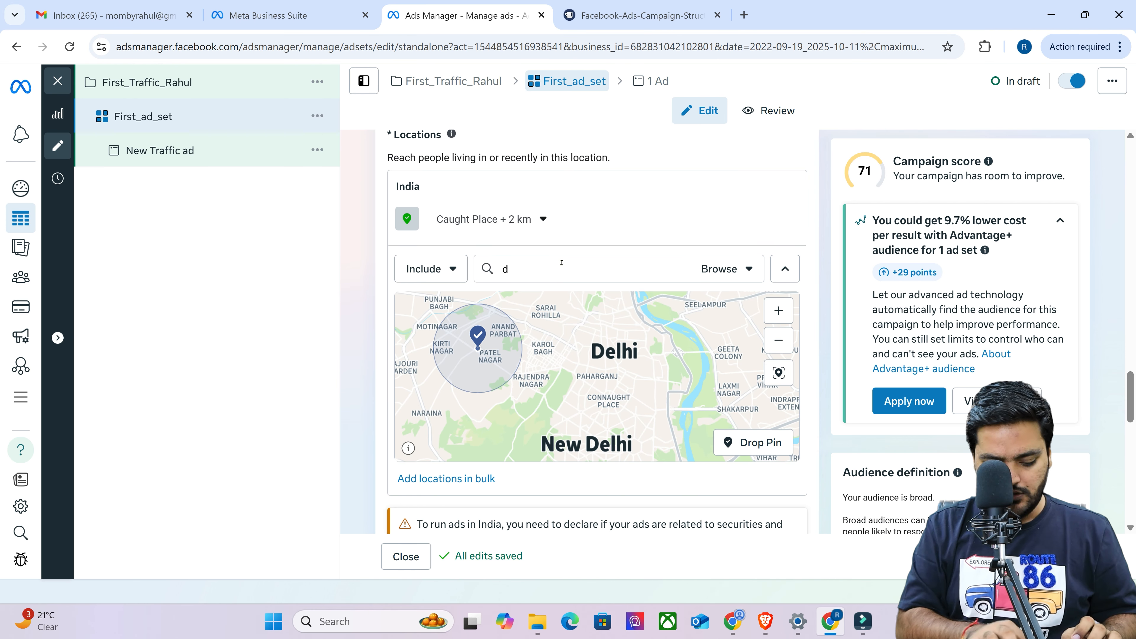
pyautogui.write('elhi')
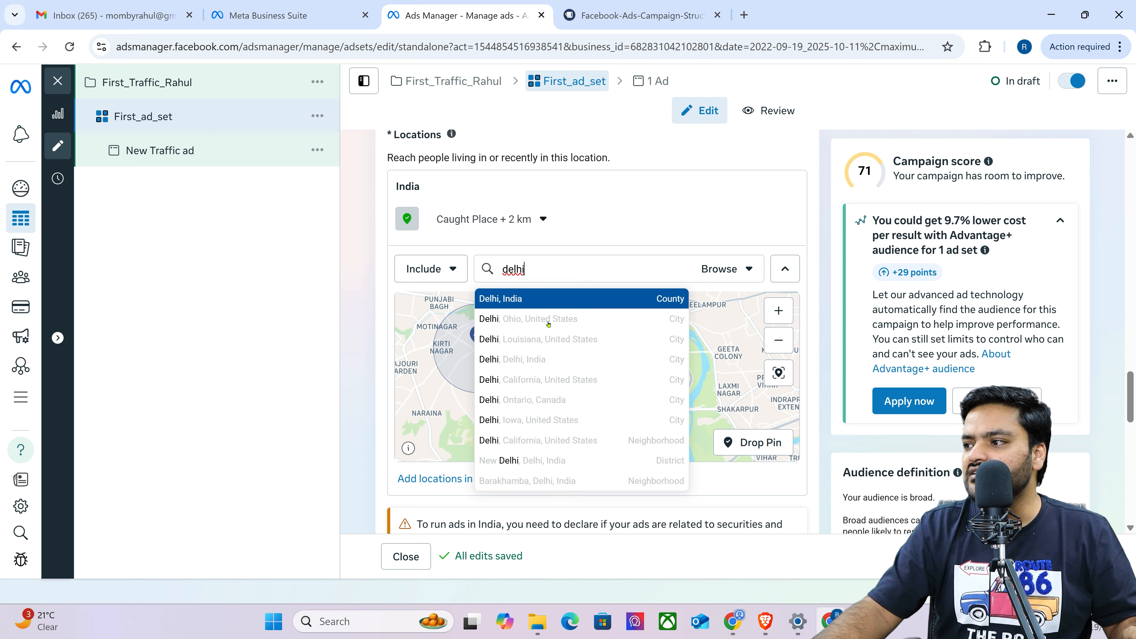
pyautogui.press('Return')
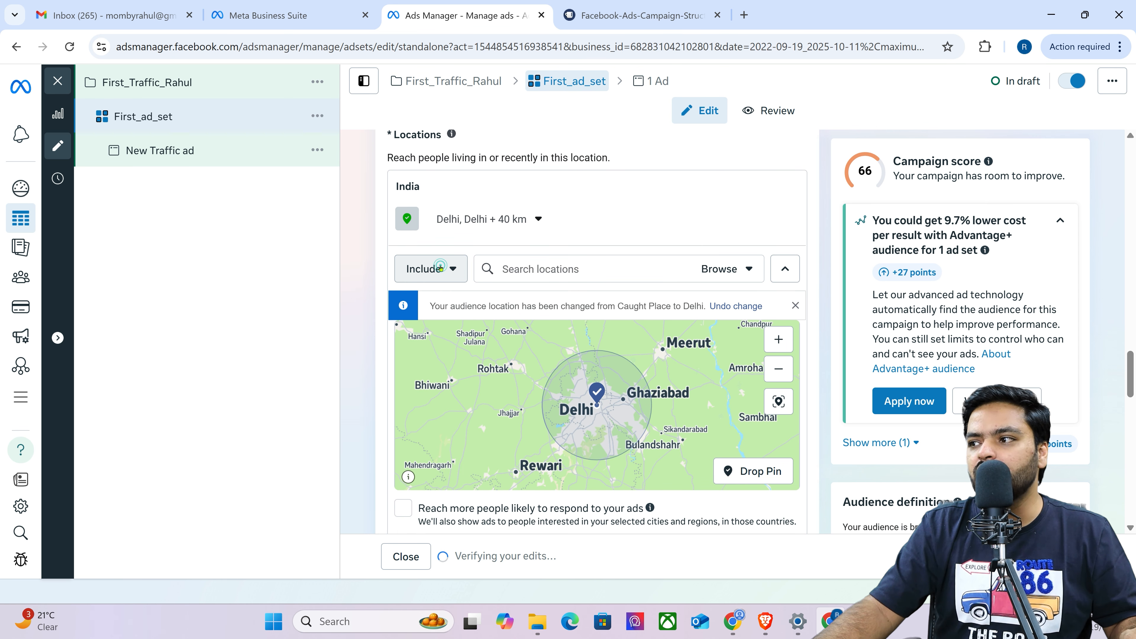
# Exclude Canught Place in Delhi from the ad set's targeted locations.
pyautogui.click(434, 274)
pyautogui.click(434, 334)
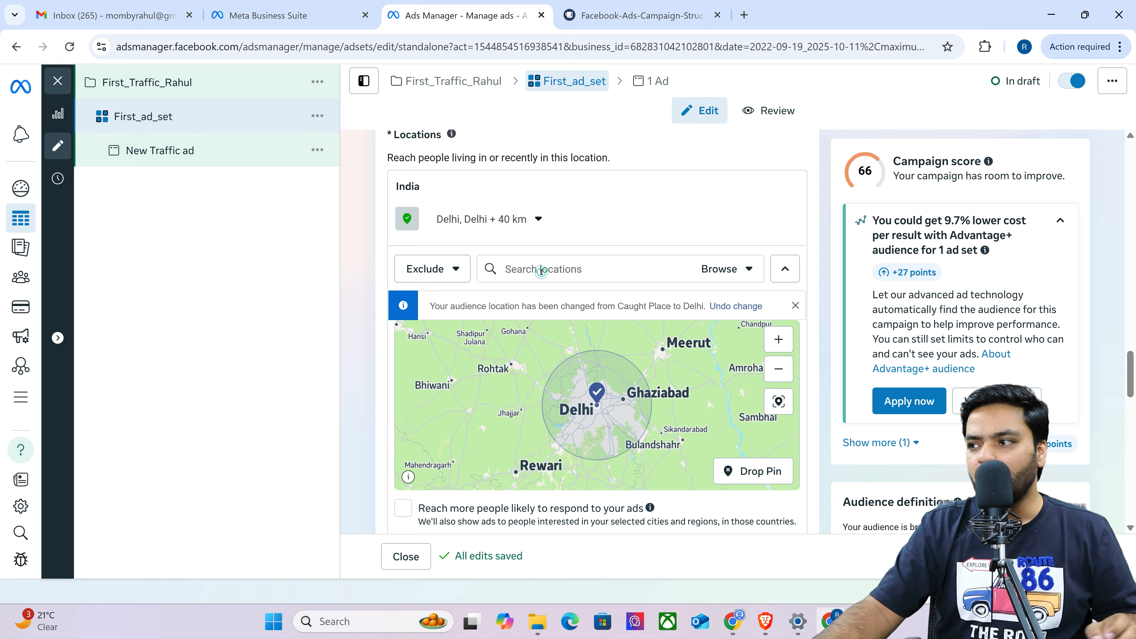
pyautogui.write('canught place')
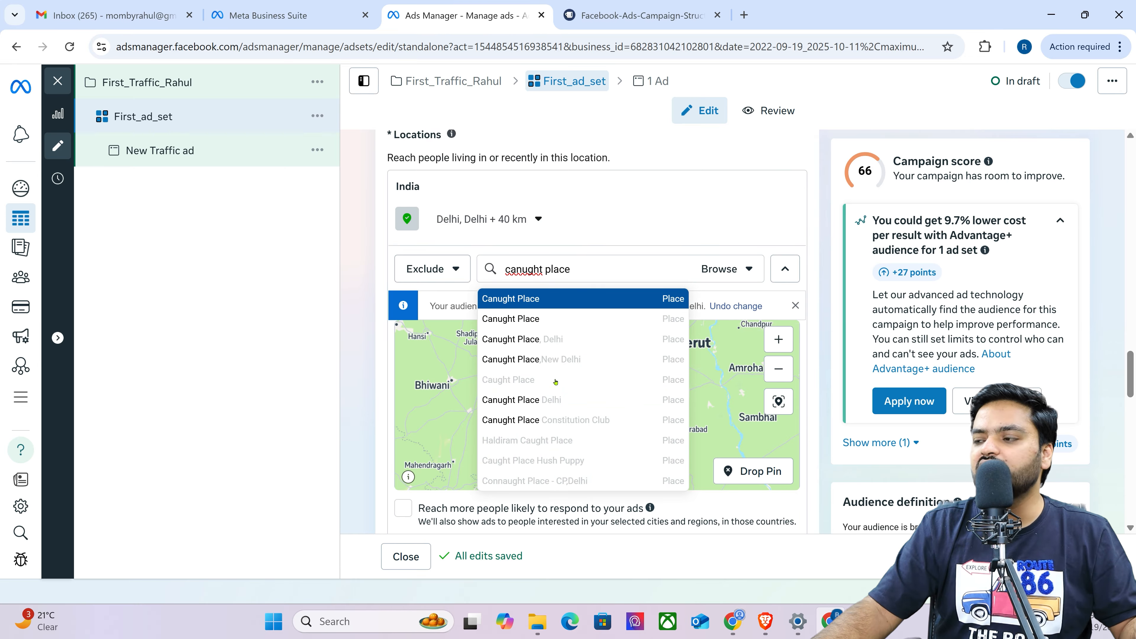
pyautogui.click(595, 400)
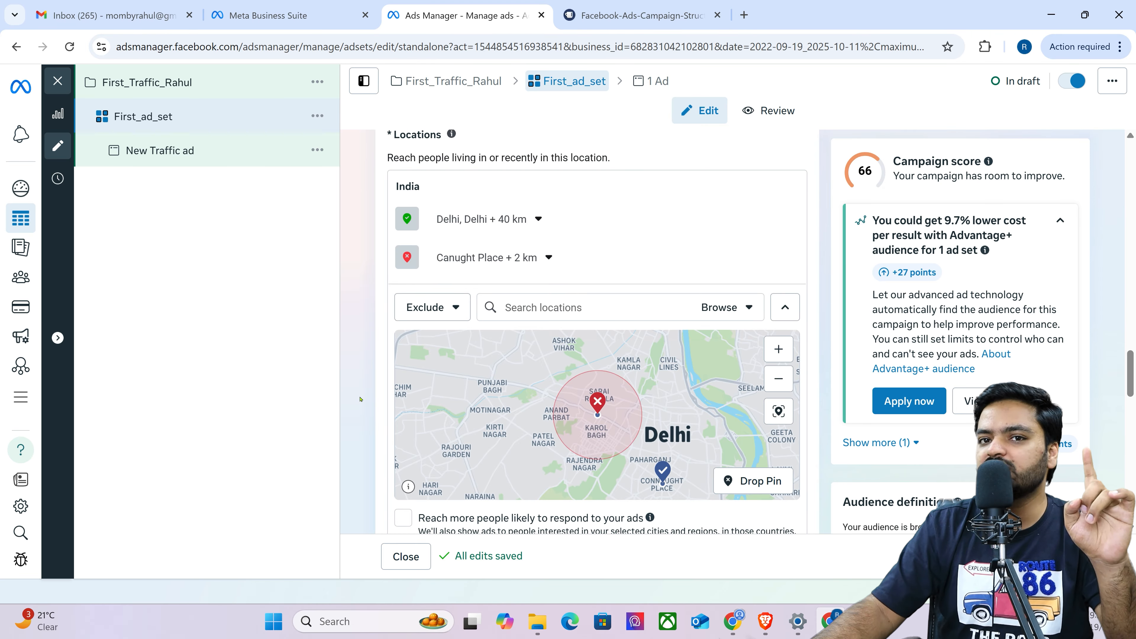
# Set the audience's minimum age to 13 and look back over the location settings.
pyautogui.scroll(-3, 360, 399)
pyautogui.scroll(-5, 361, 401)
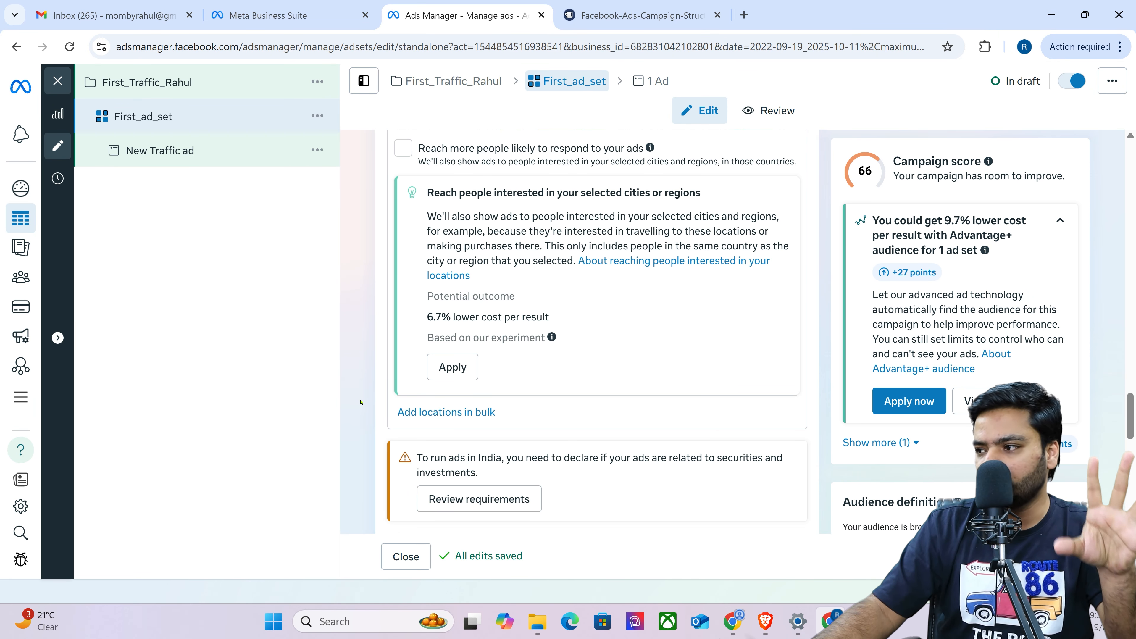
pyautogui.scroll(-3, 362, 402)
pyautogui.scroll(-2, 363, 401)
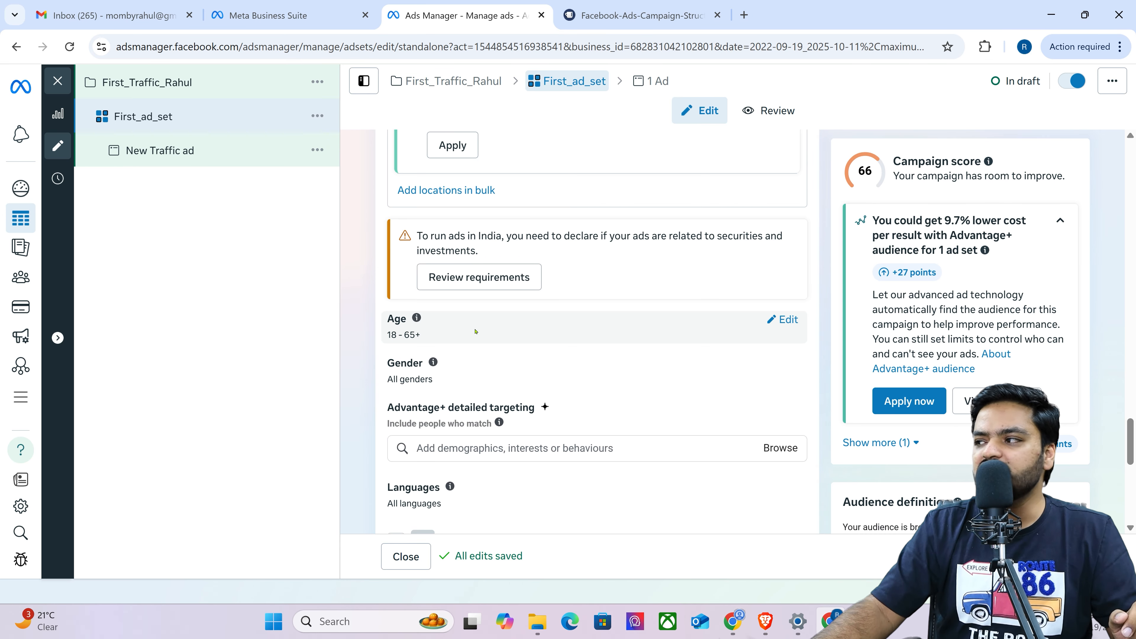
pyautogui.click(786, 319)
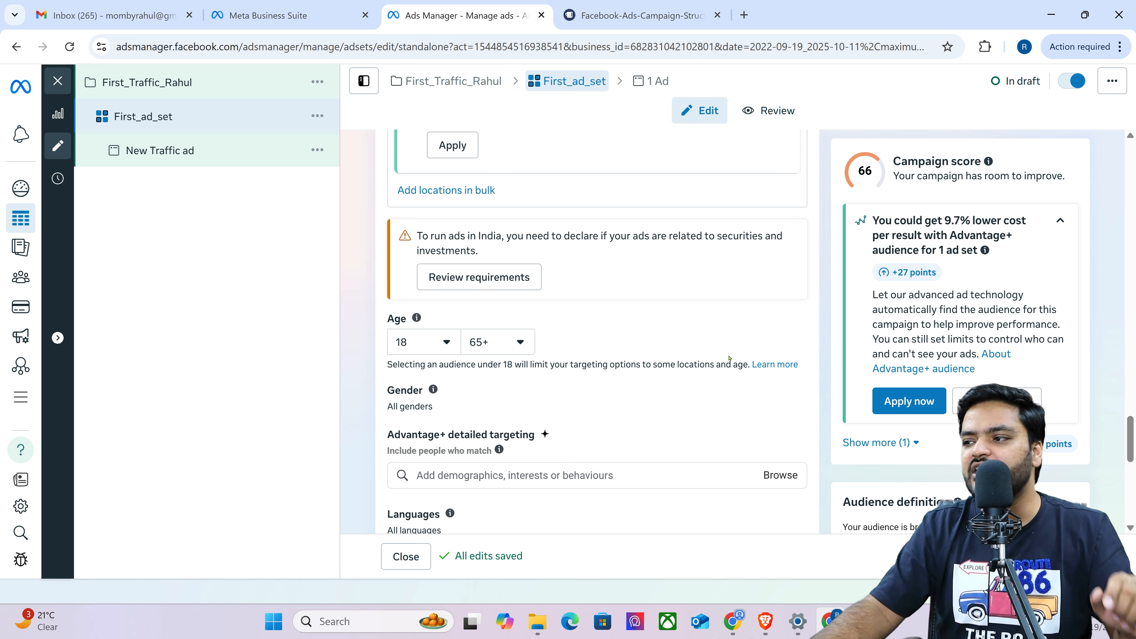
pyautogui.click(423, 341)
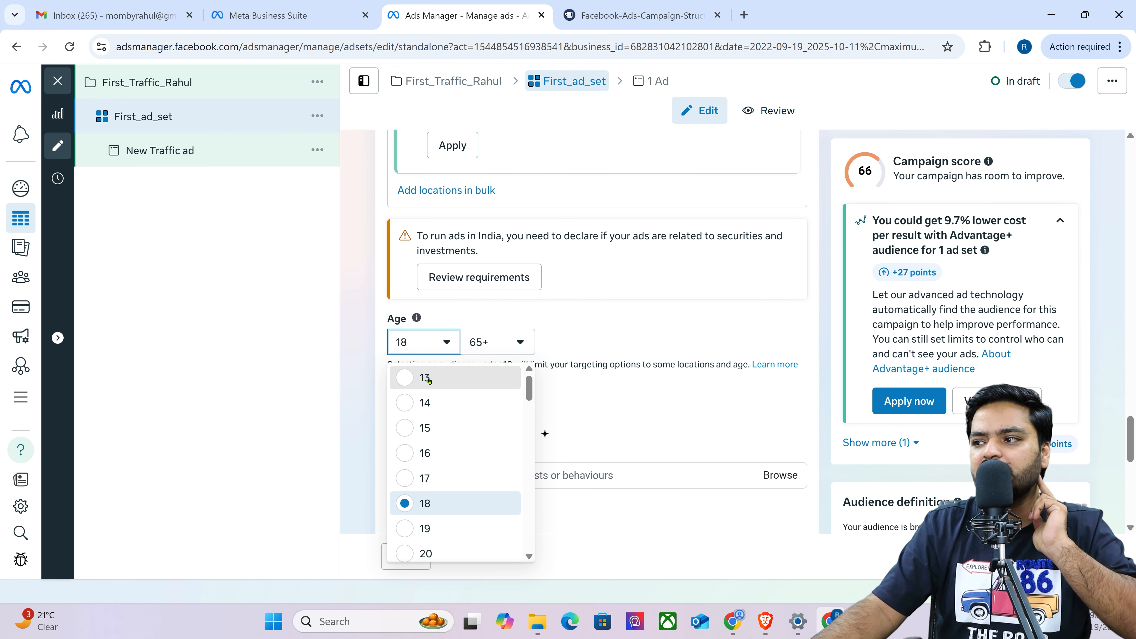
pyautogui.click(448, 394)
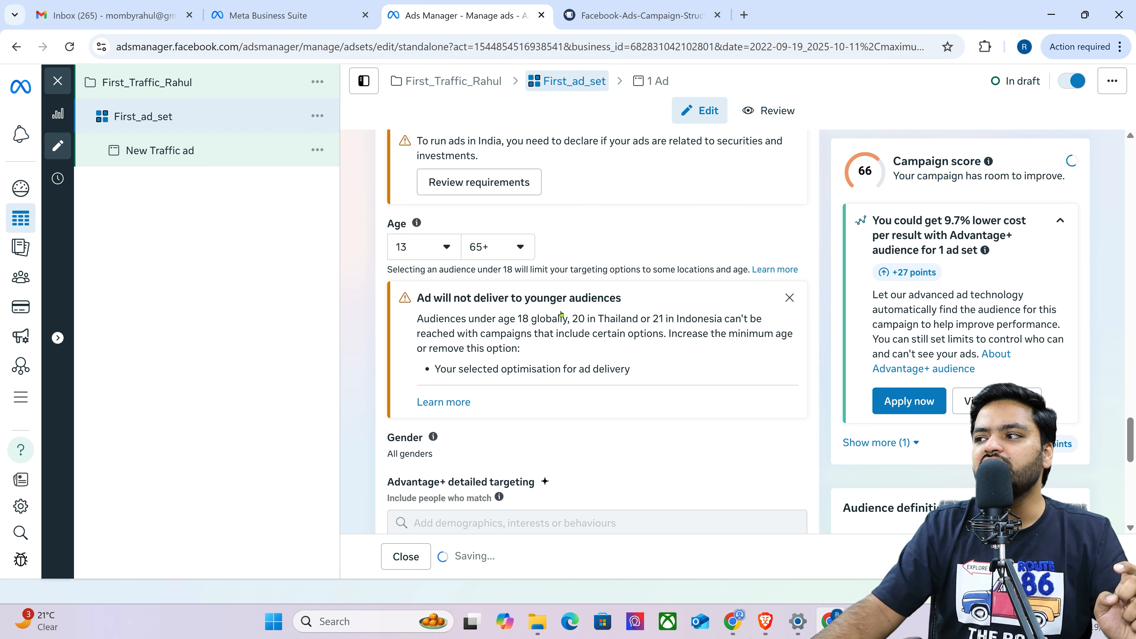
pyautogui.scroll(5, 561, 313)
pyautogui.scroll(-4, 374, 431)
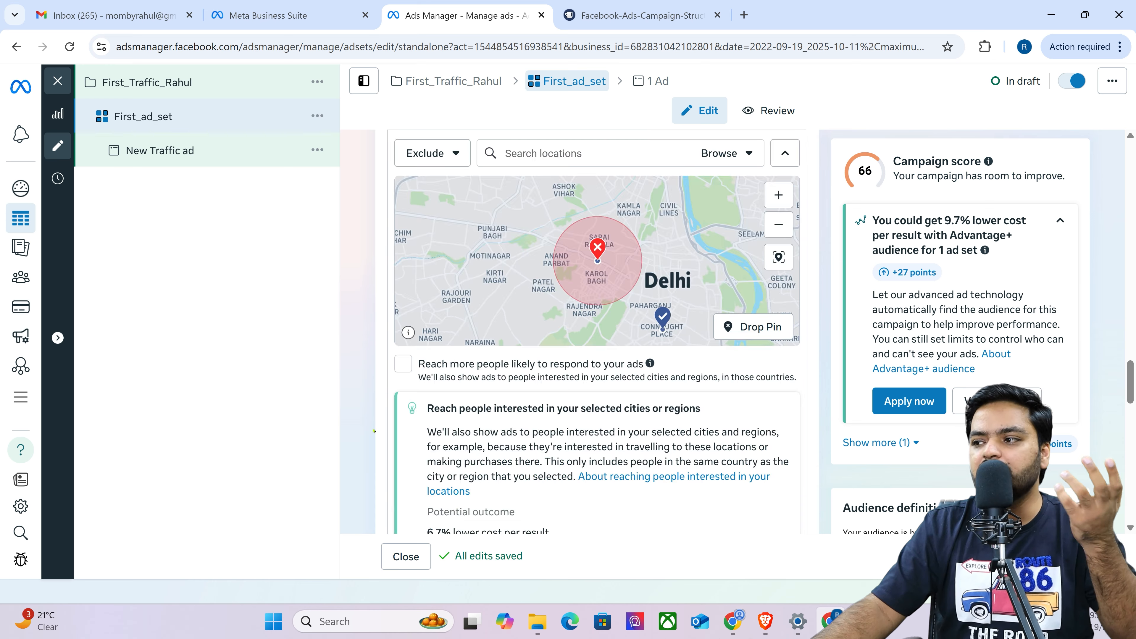
# Set the audience's minimum age to 18 in the ad set.
pyautogui.scroll(-6, 373, 431)
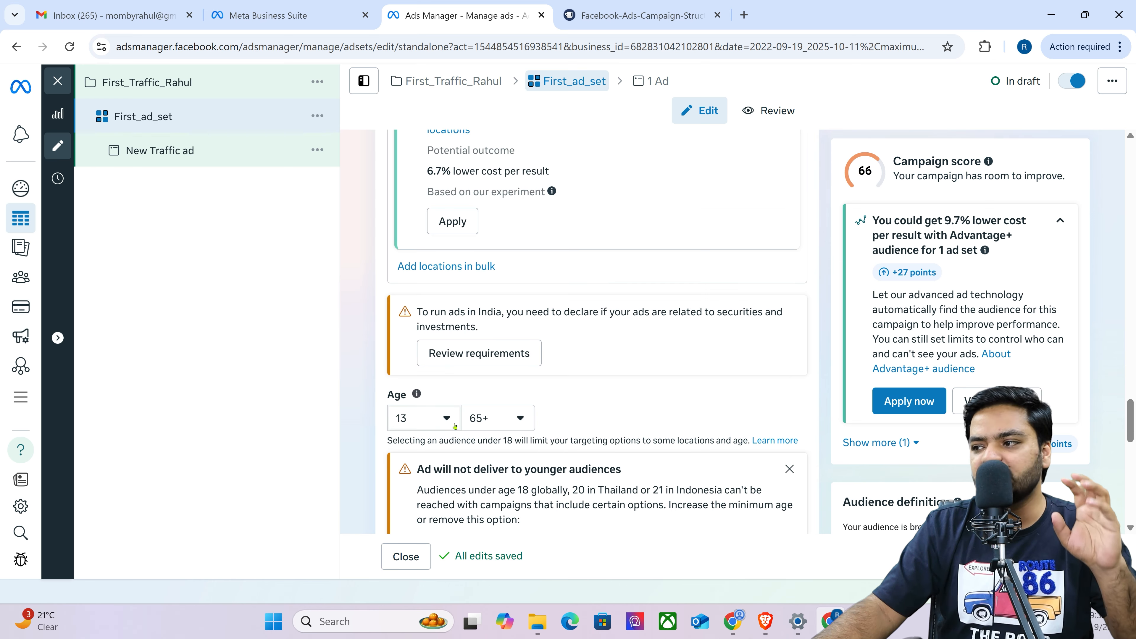
pyautogui.click(451, 421)
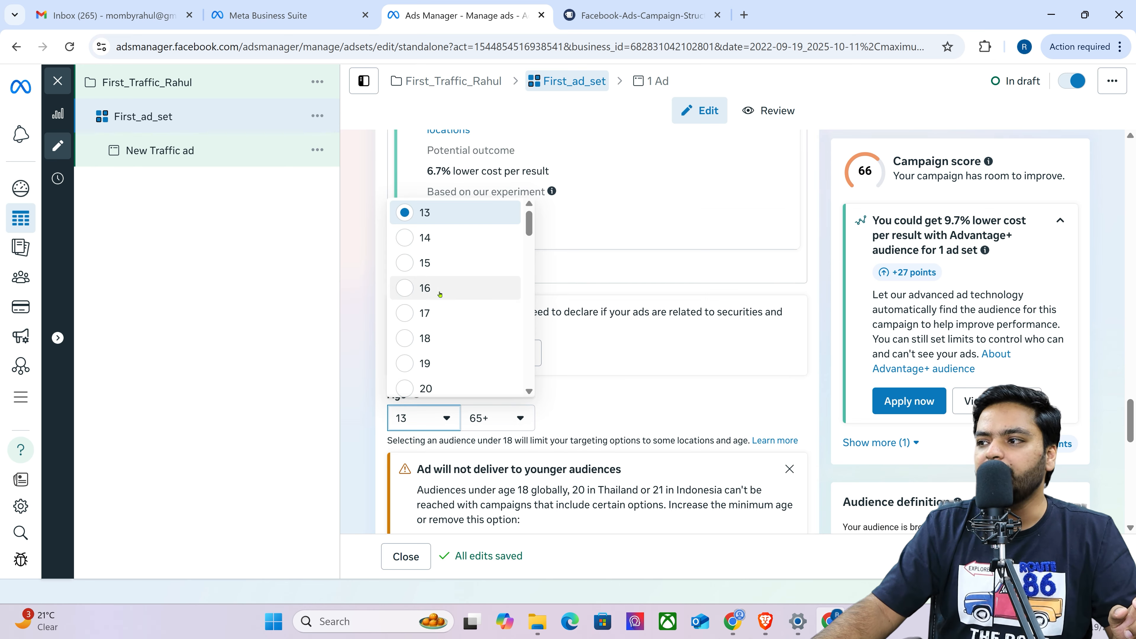
pyautogui.click(455, 338)
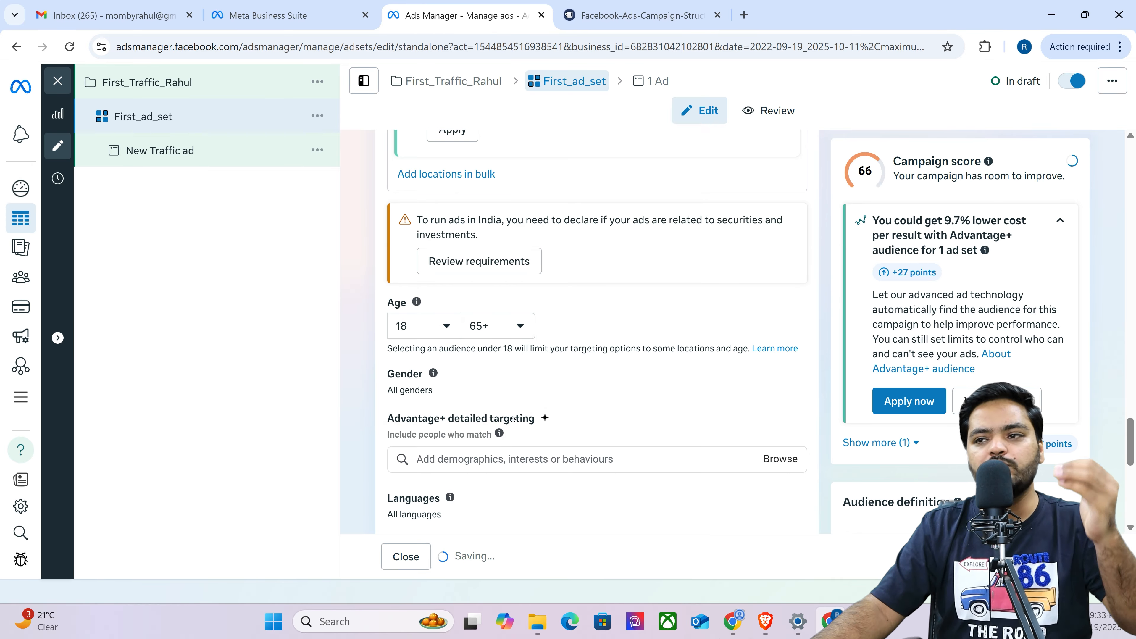
pyautogui.scroll(8, 383, 400)
pyautogui.scroll(-8, 382, 400)
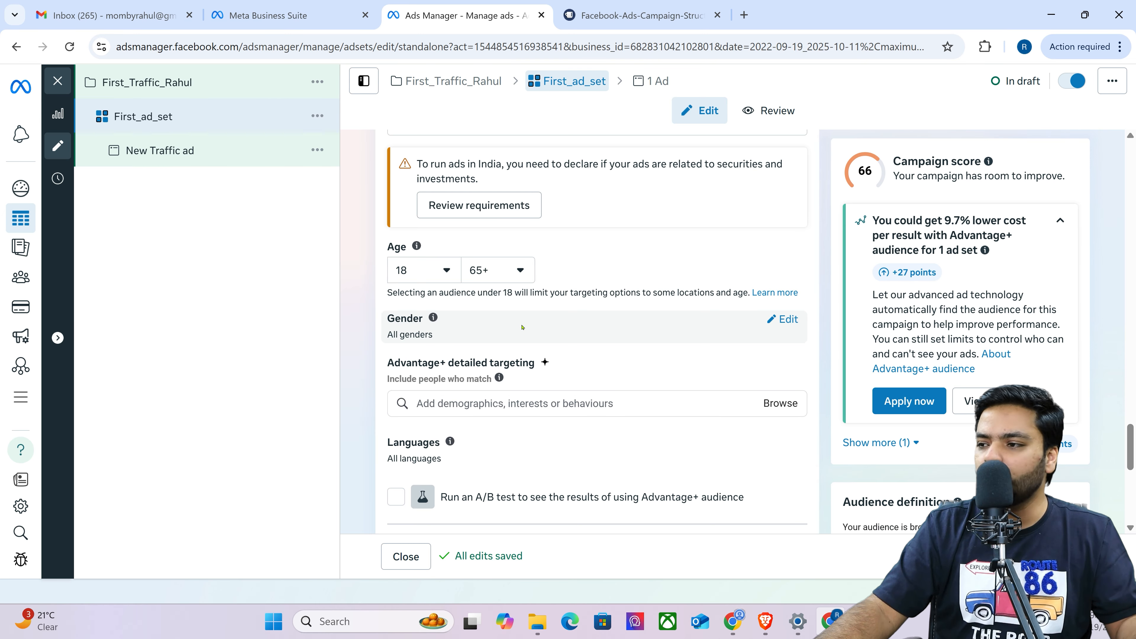
# Search the detailed targeting for "parent", look through the suggested interests and demographics, and clear the search without adding any.
pyautogui.scroll(-2, 387, 395)
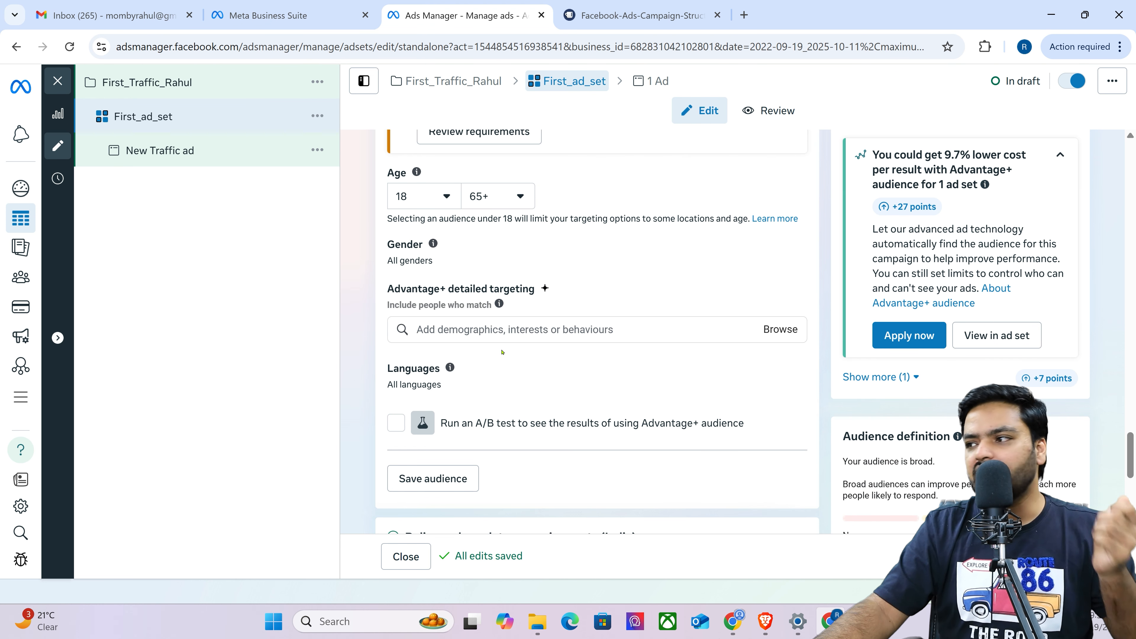
pyautogui.click(653, 336)
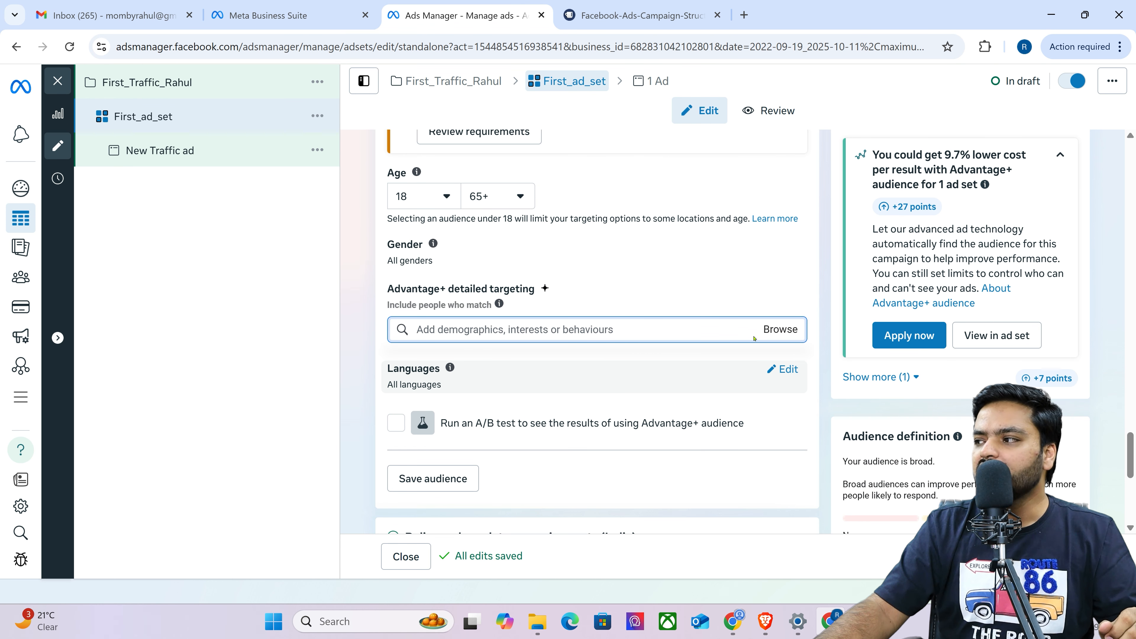
pyautogui.click(554, 321)
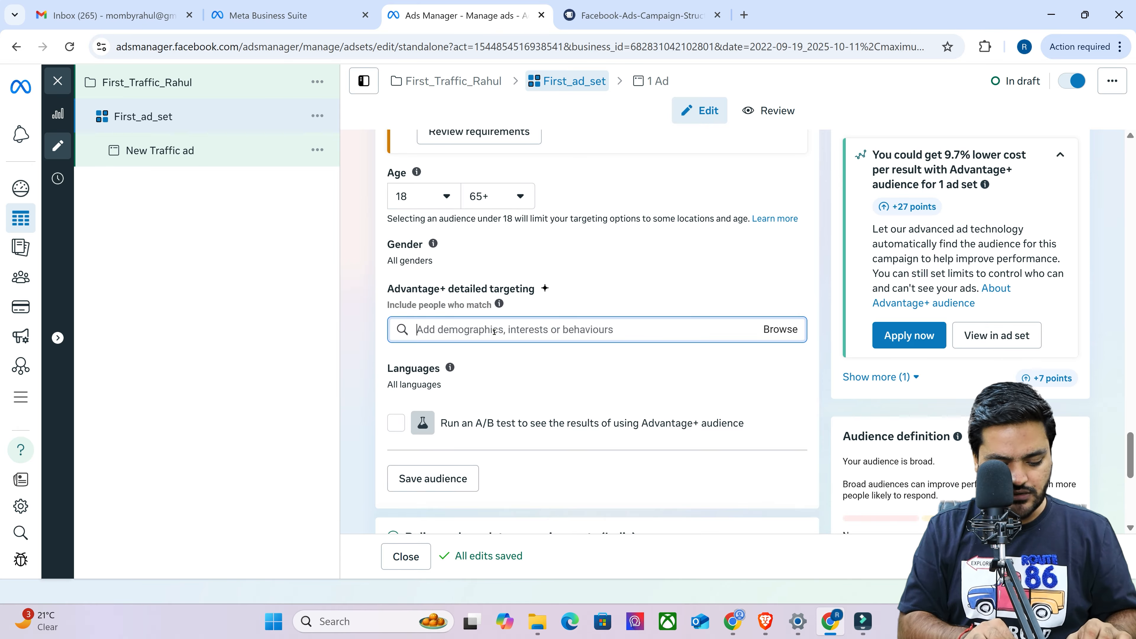
pyautogui.write('parent')
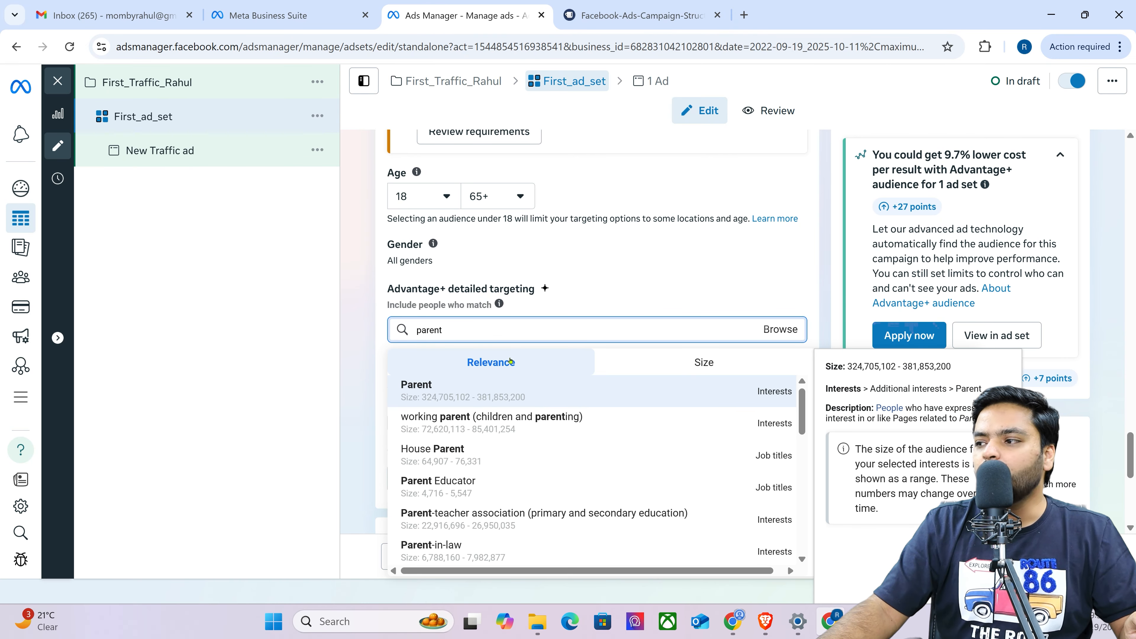
pyautogui.scroll(-3, 529, 466)
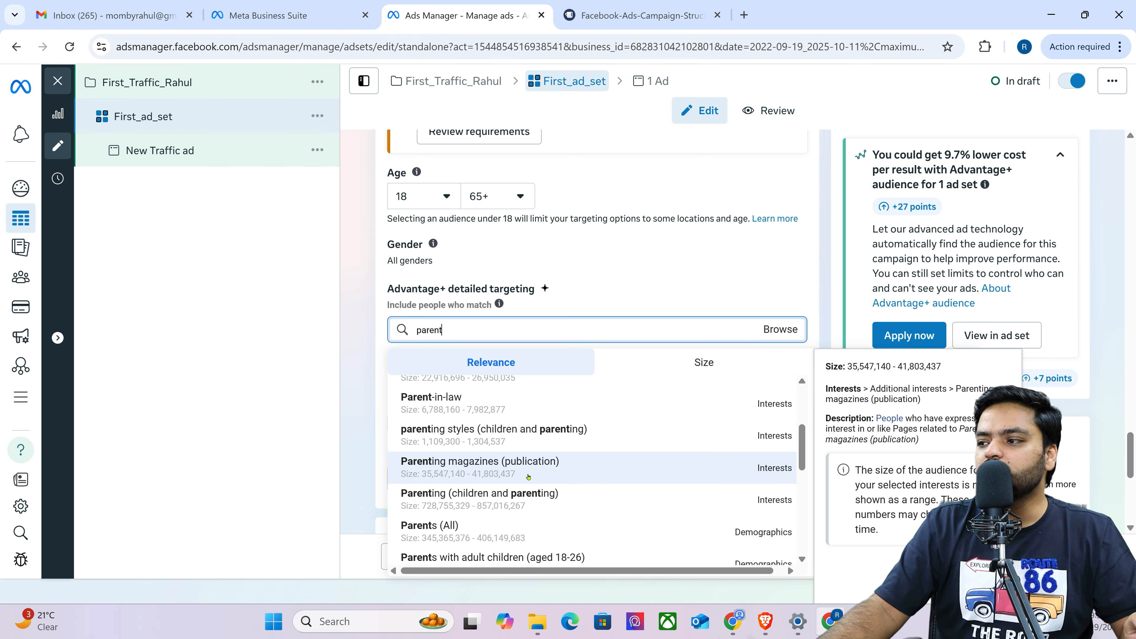
pyautogui.scroll(-6, 600, 481)
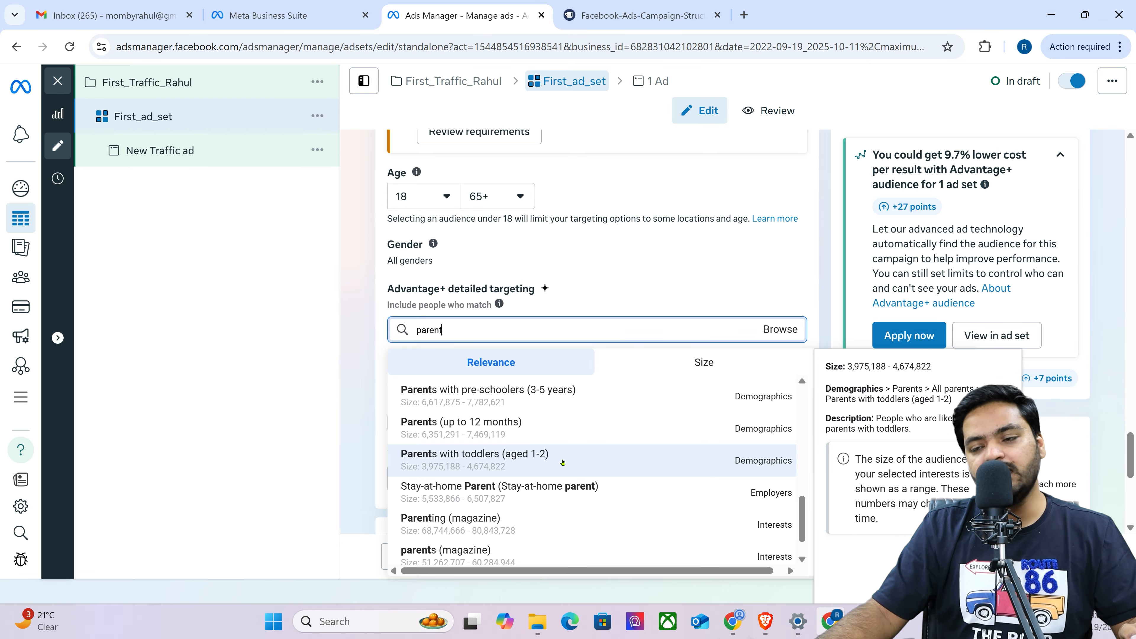
pyautogui.scroll(3, 563, 462)
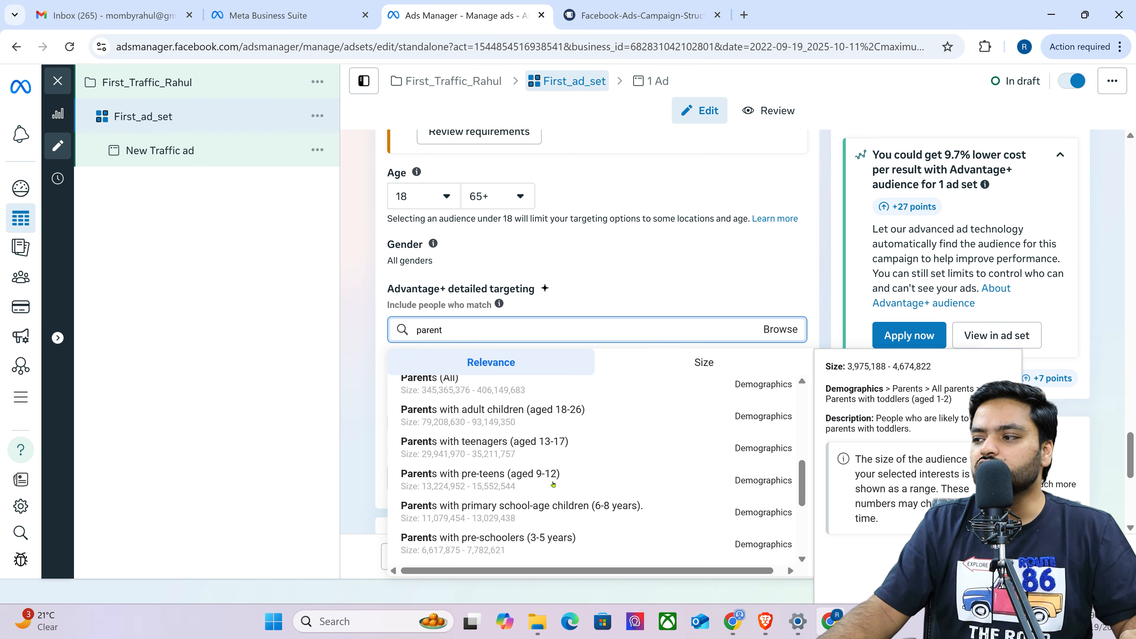
pyautogui.scroll(-2, 533, 474)
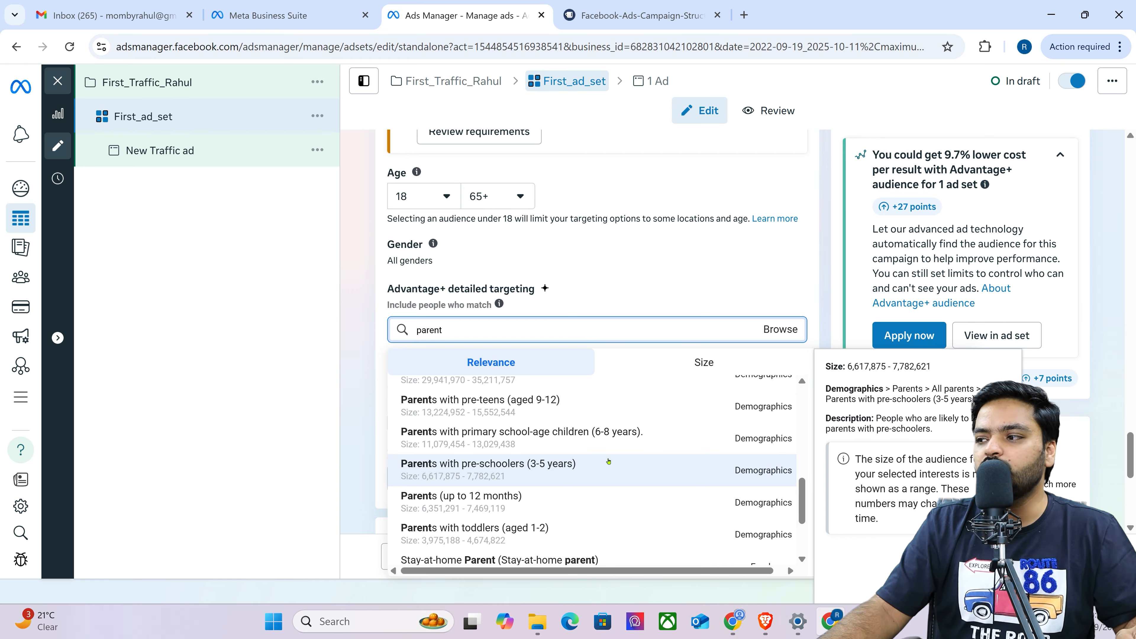
pyautogui.scroll(5, 562, 460)
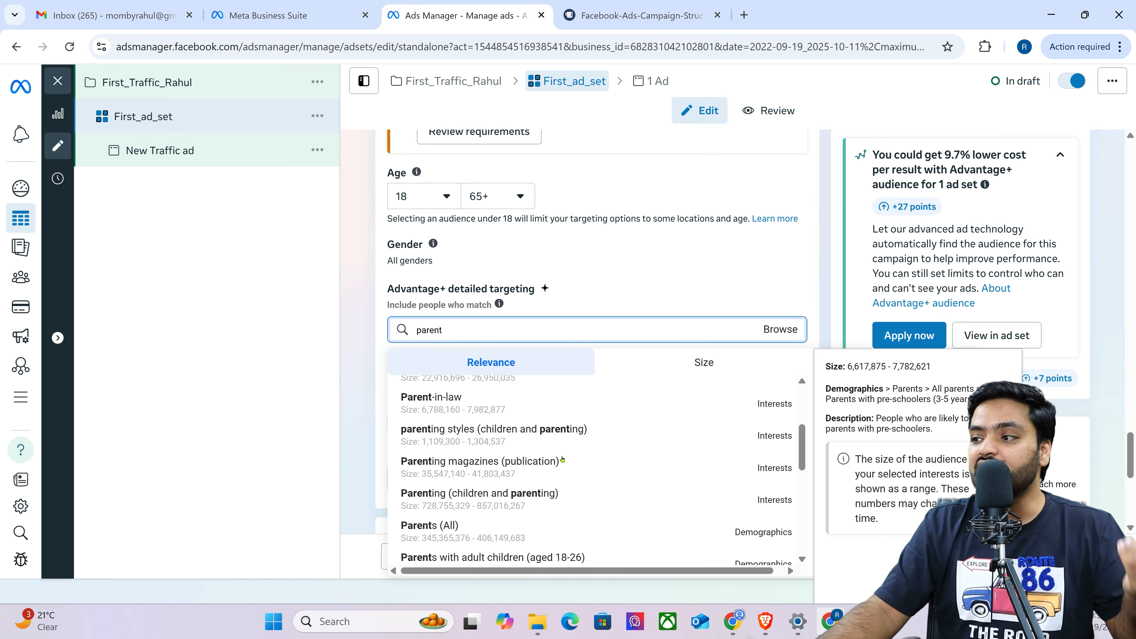
pyautogui.scroll(3, 553, 474)
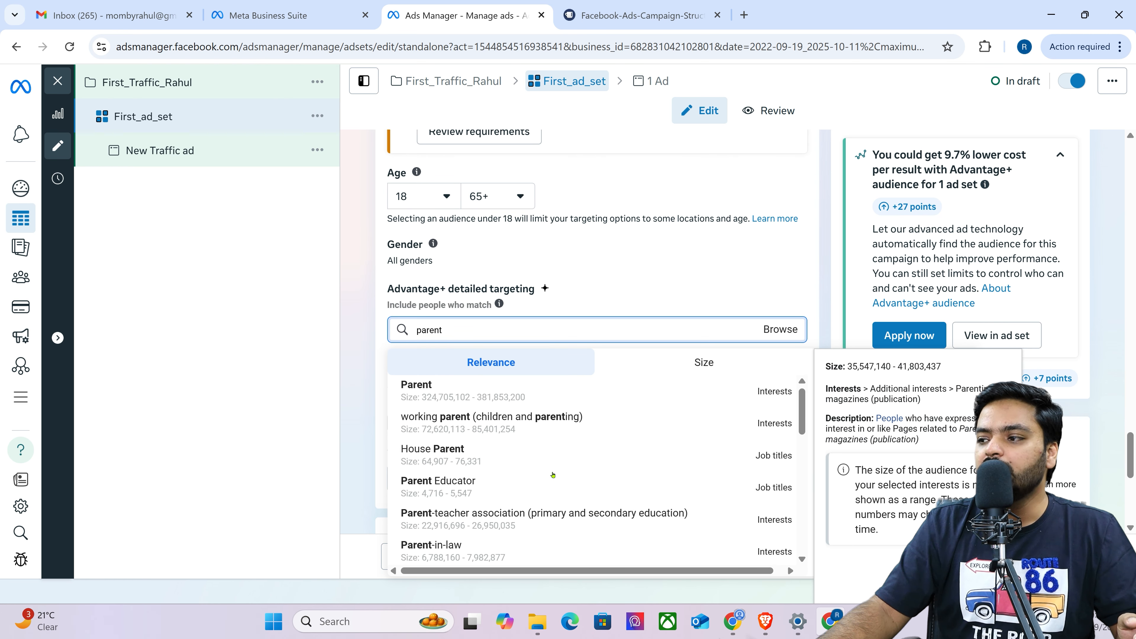
pyautogui.scroll(-5, 553, 474)
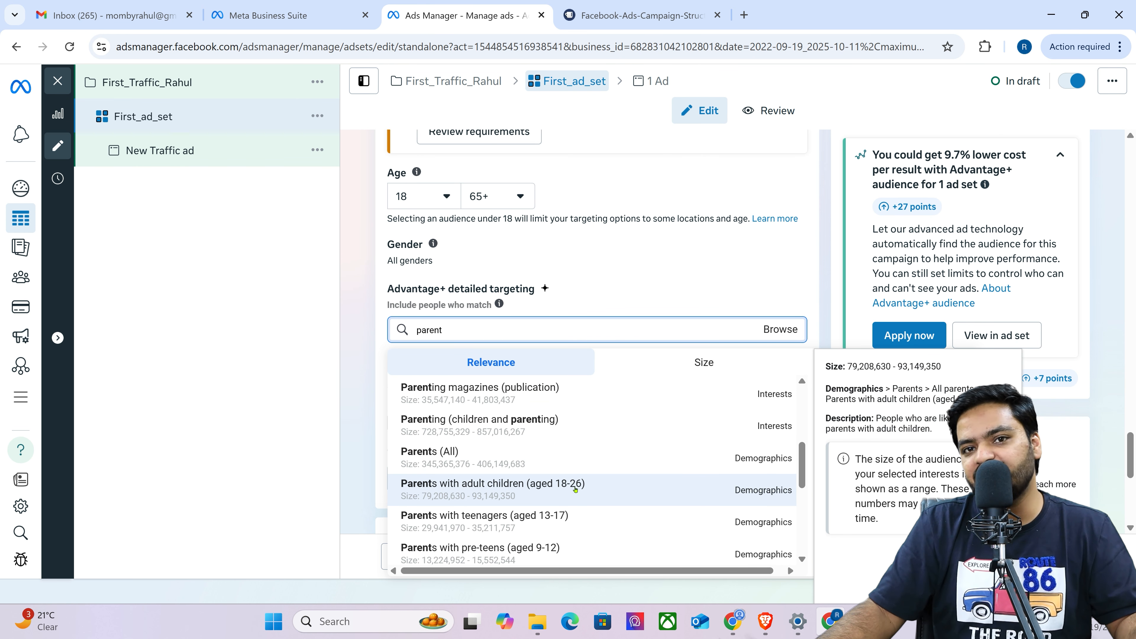
pyautogui.doubleClick(457, 329)
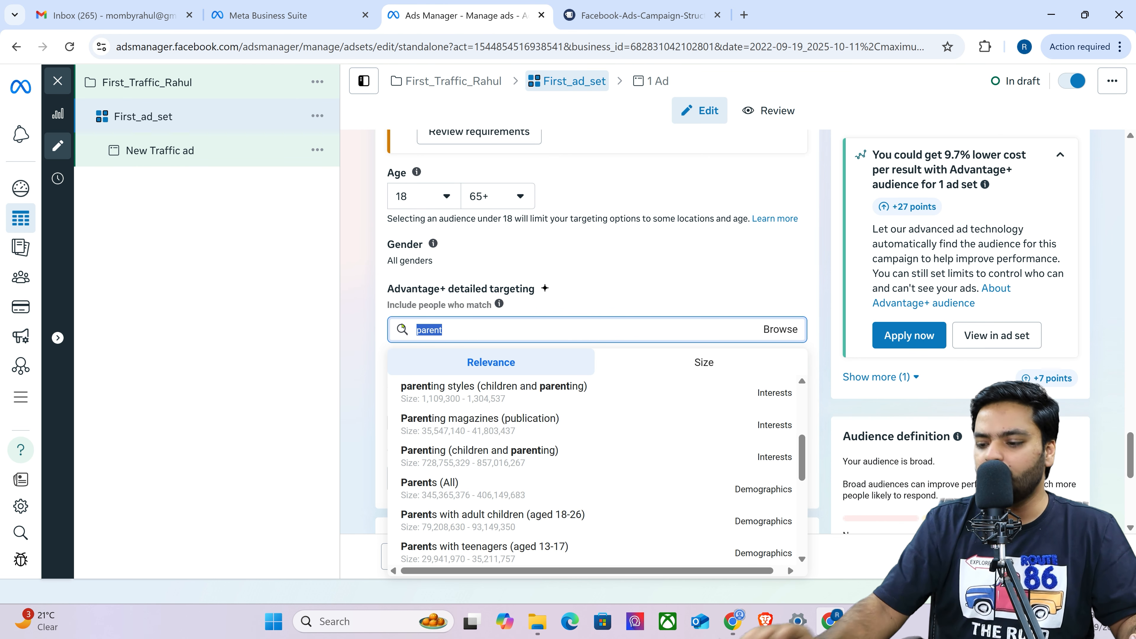
pyautogui.press('BackSpace')
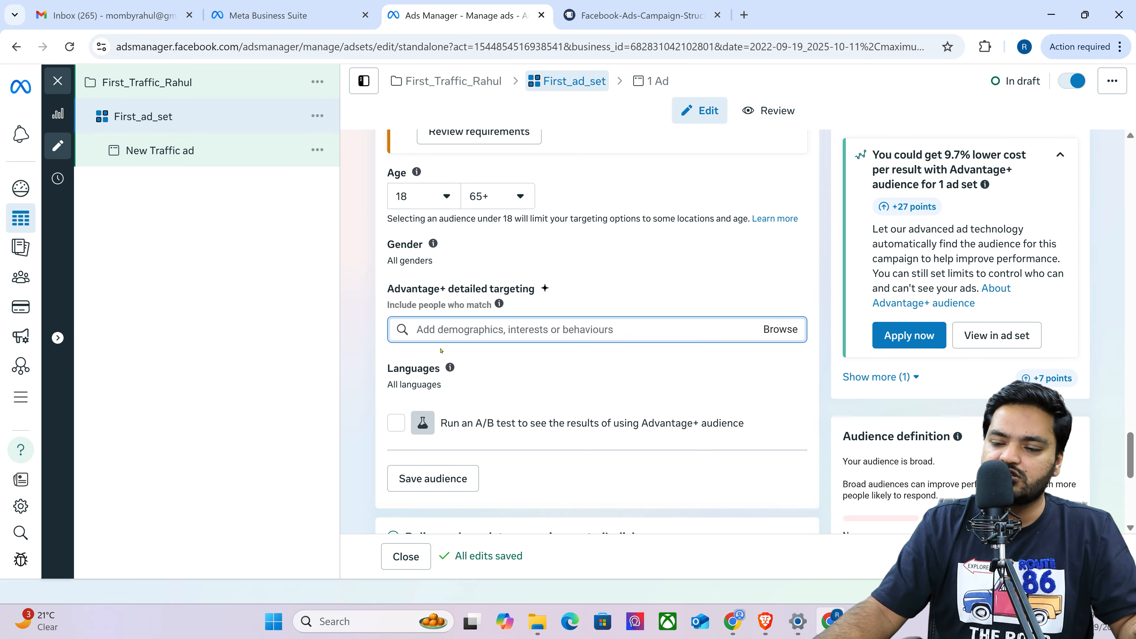
# Review the policy and regulatory requirements for India and expand the additional options of the ad set's placements.
pyautogui.scroll(-7, 402, 358)
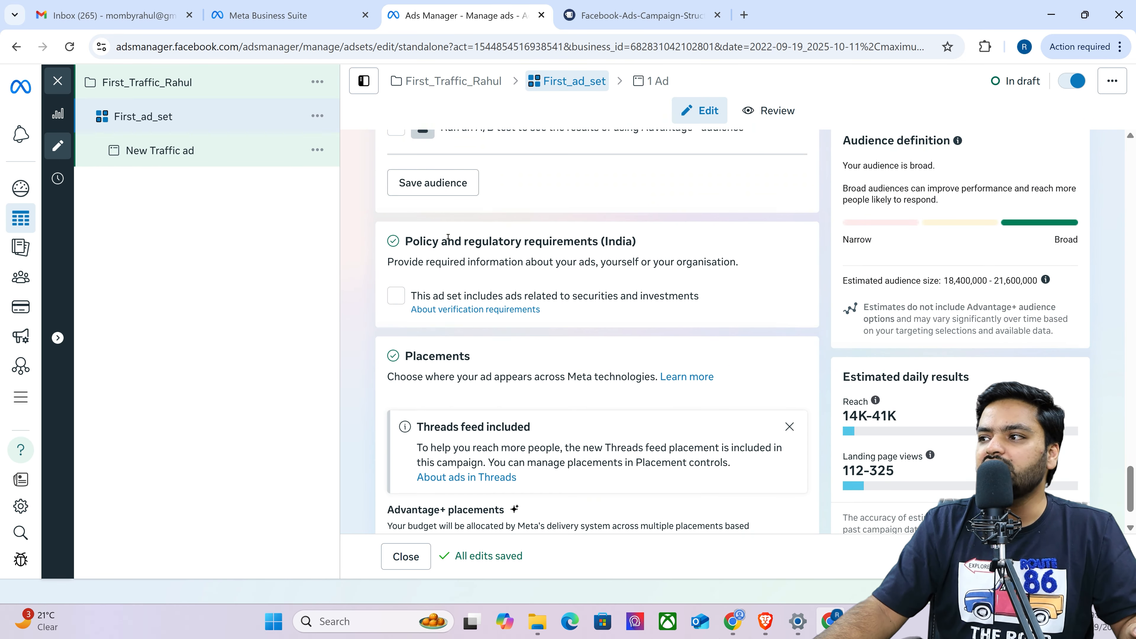
pyautogui.moveTo(416, 242); pyautogui.dragTo(630, 242)
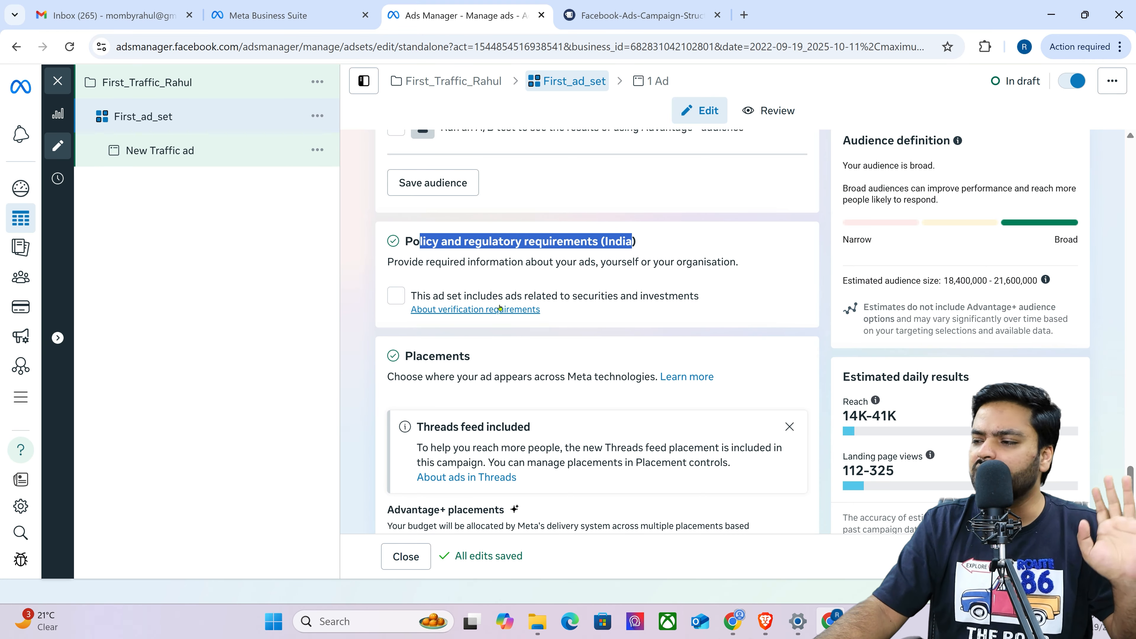
pyautogui.scroll(-1, 528, 335)
pyautogui.moveTo(403, 280); pyautogui.dragTo(470, 281)
pyautogui.click(437, 500)
pyautogui.scroll(-3, 379, 427)
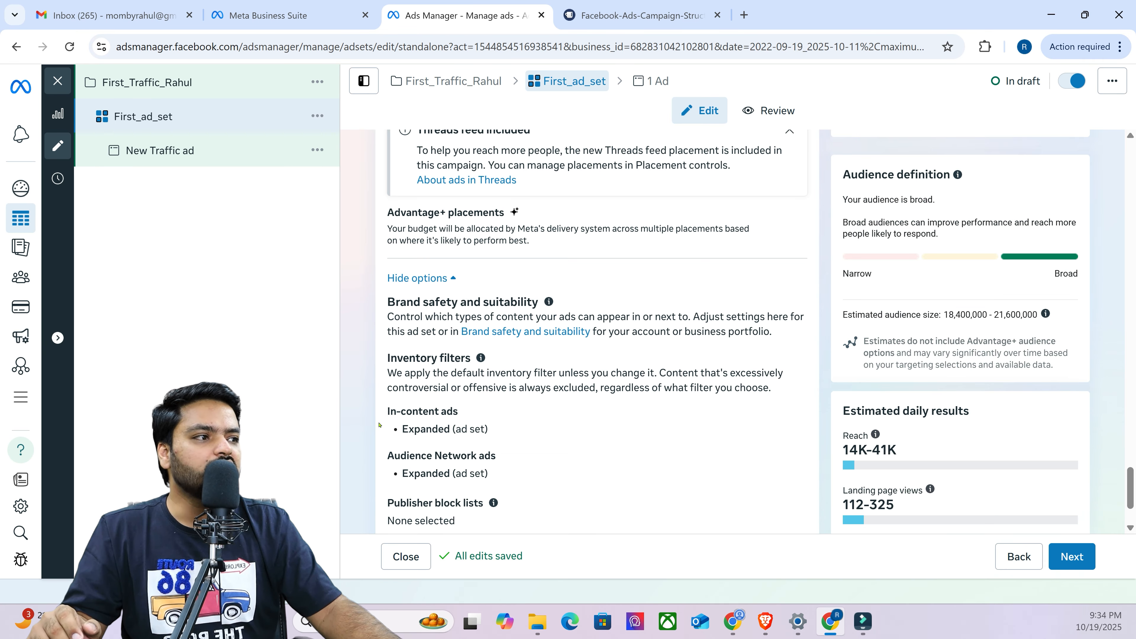
# Try manual placements for the ad set and look over the available platforms and asset customisation.
pyautogui.moveTo(789, 215)
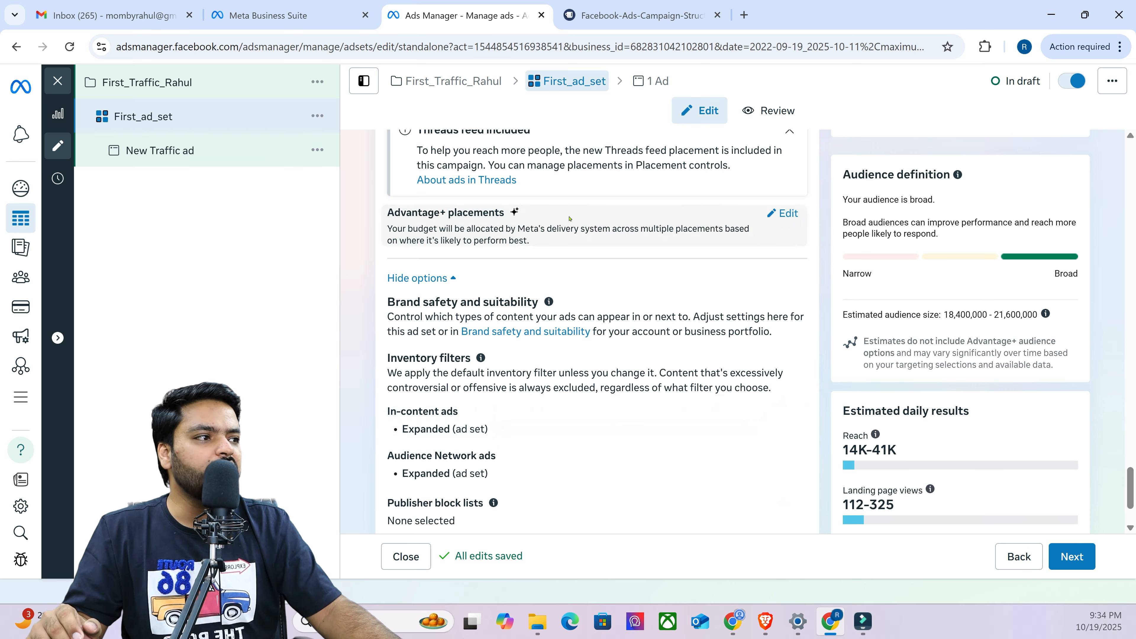
pyautogui.click(789, 213)
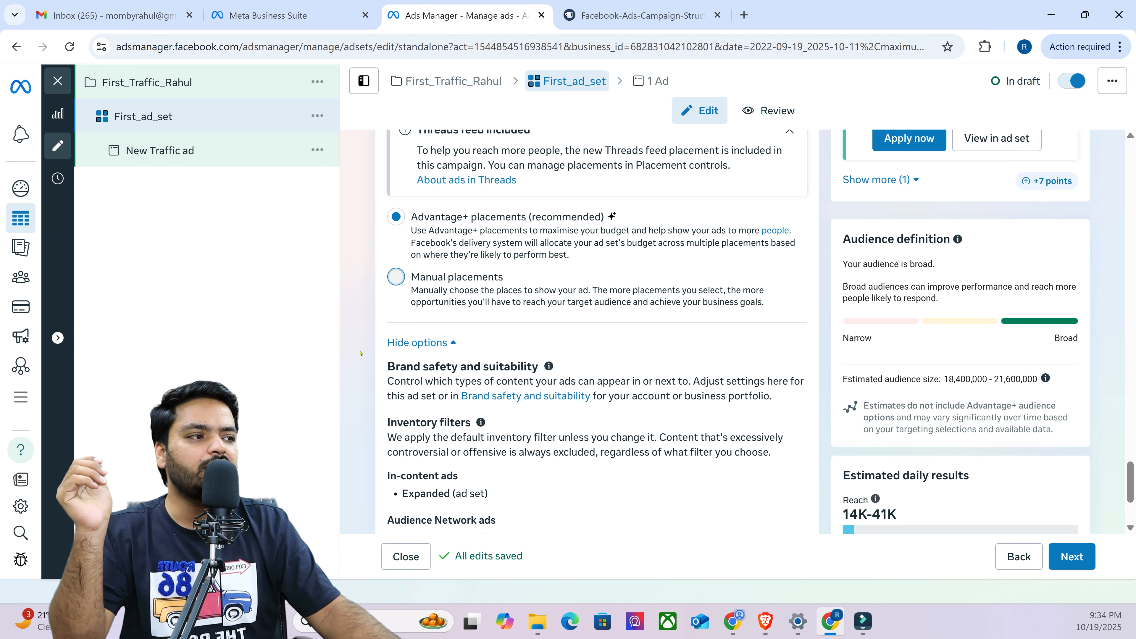
pyautogui.click(395, 277)
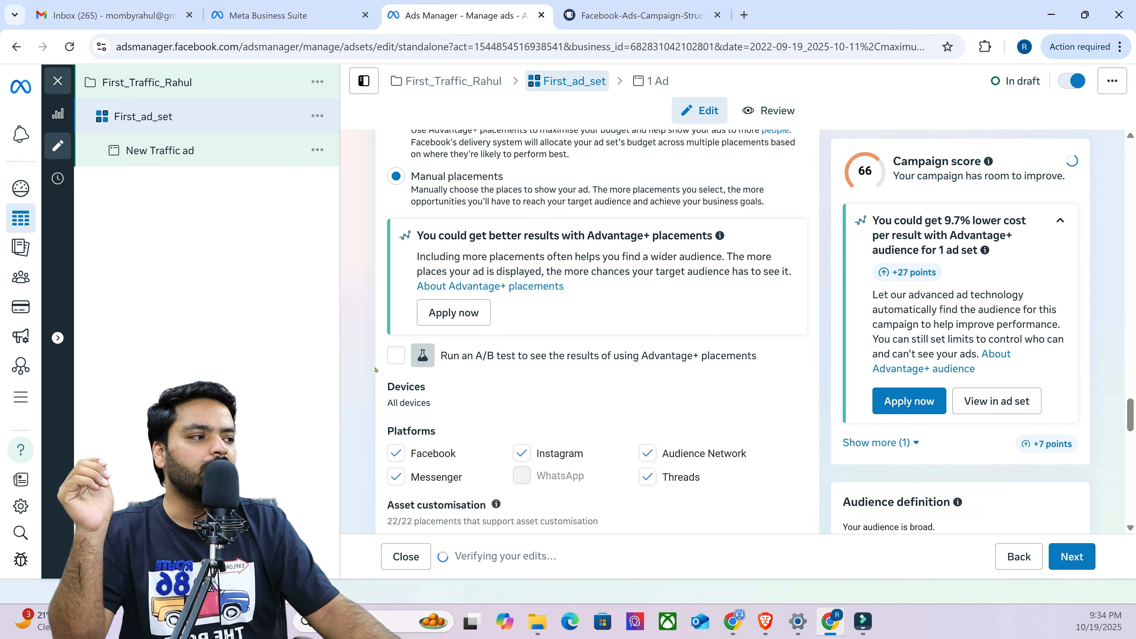
pyautogui.scroll(-3, 425, 344)
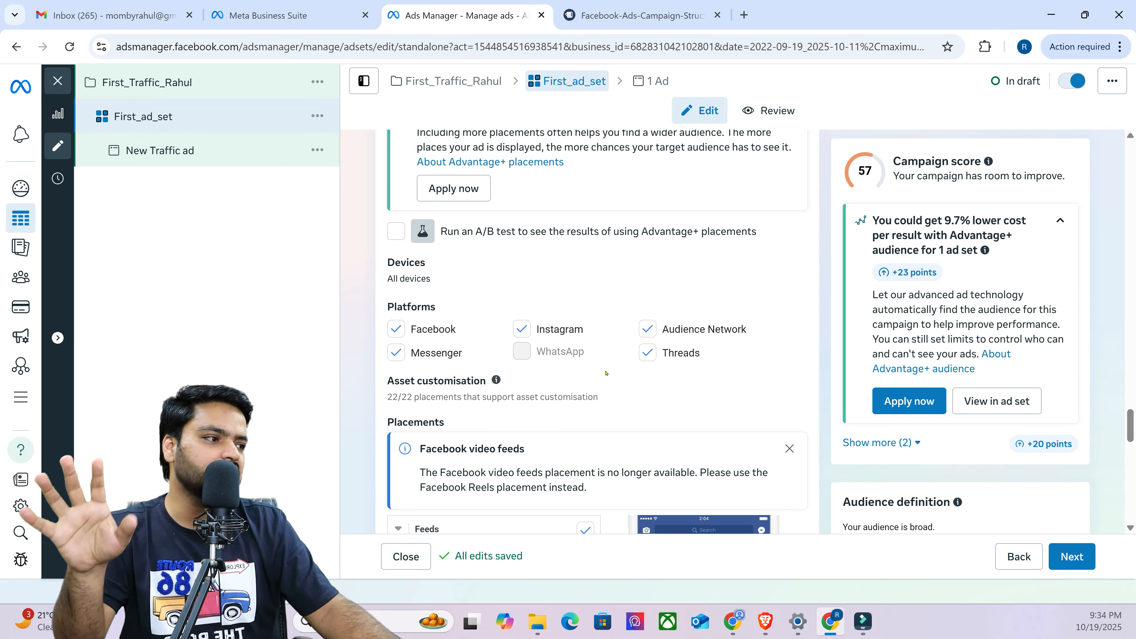
pyautogui.scroll(-2, 393, 369)
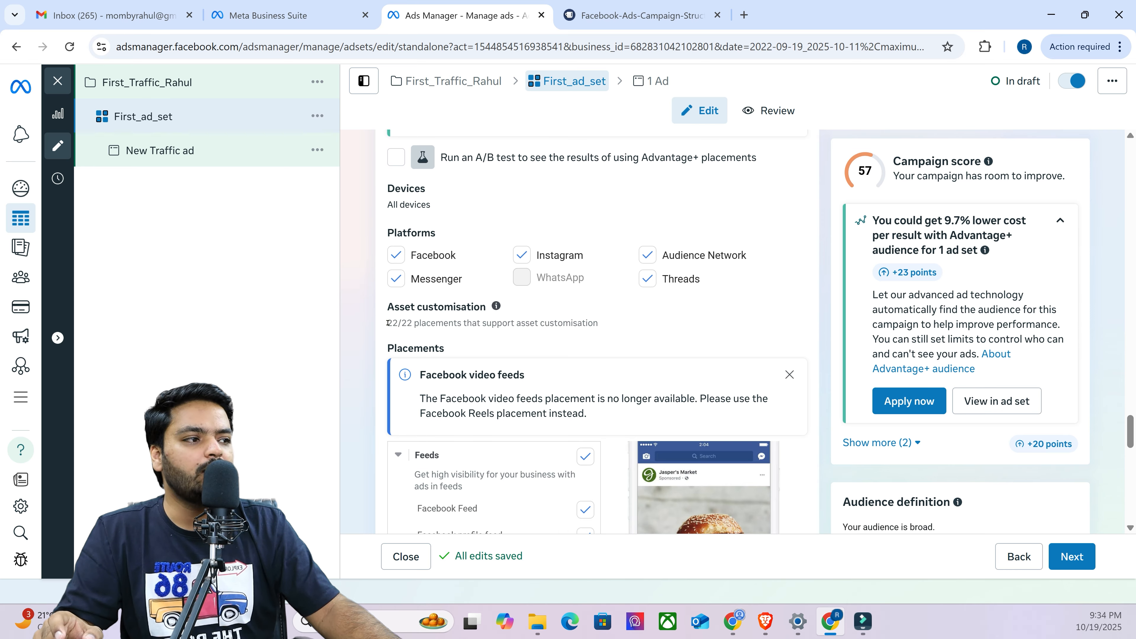
pyautogui.moveTo(388, 323); pyautogui.dragTo(581, 323)
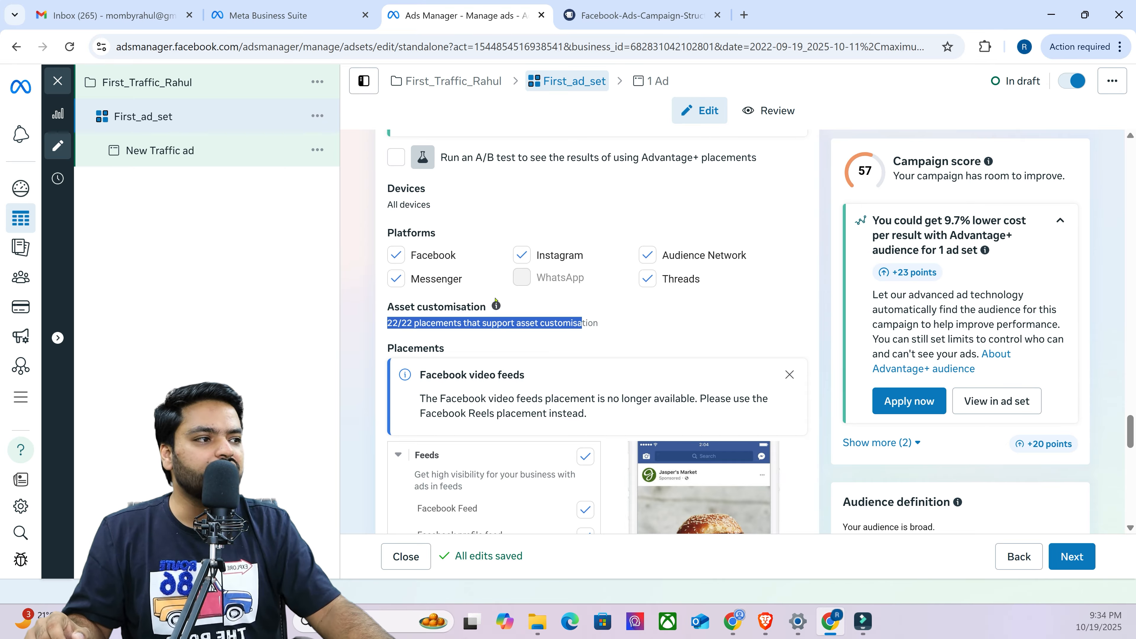
# Try limiting the platforms to Instagram by deselecting Facebook, Messenger, Audience Network and Threads, and return to Advantage+ placements.
pyautogui.click(396, 255)
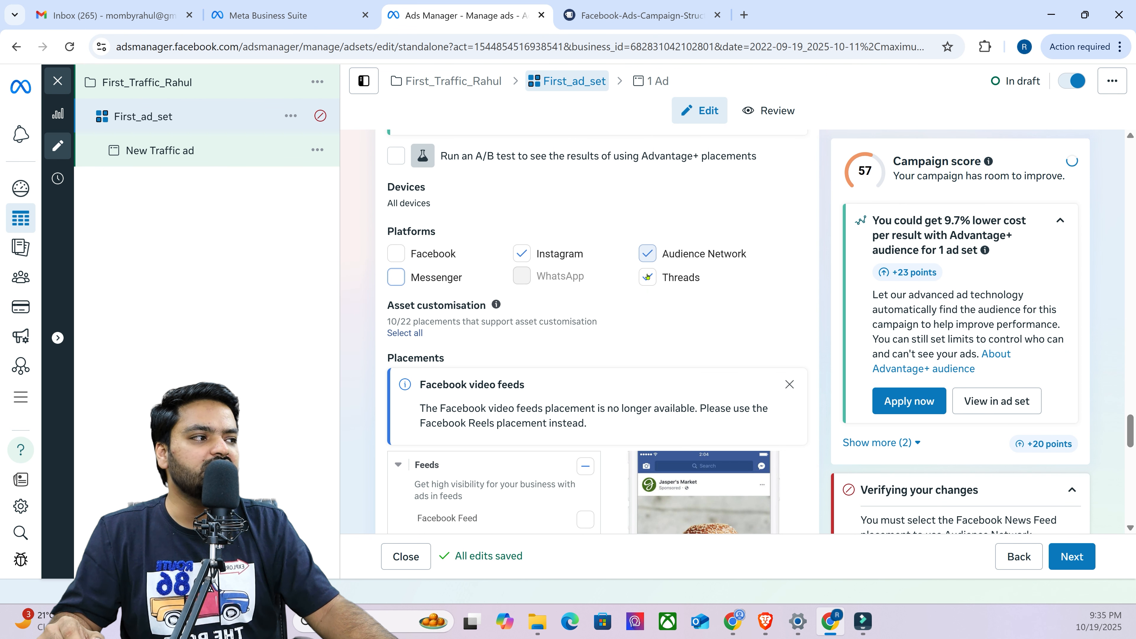
pyautogui.click(648, 281)
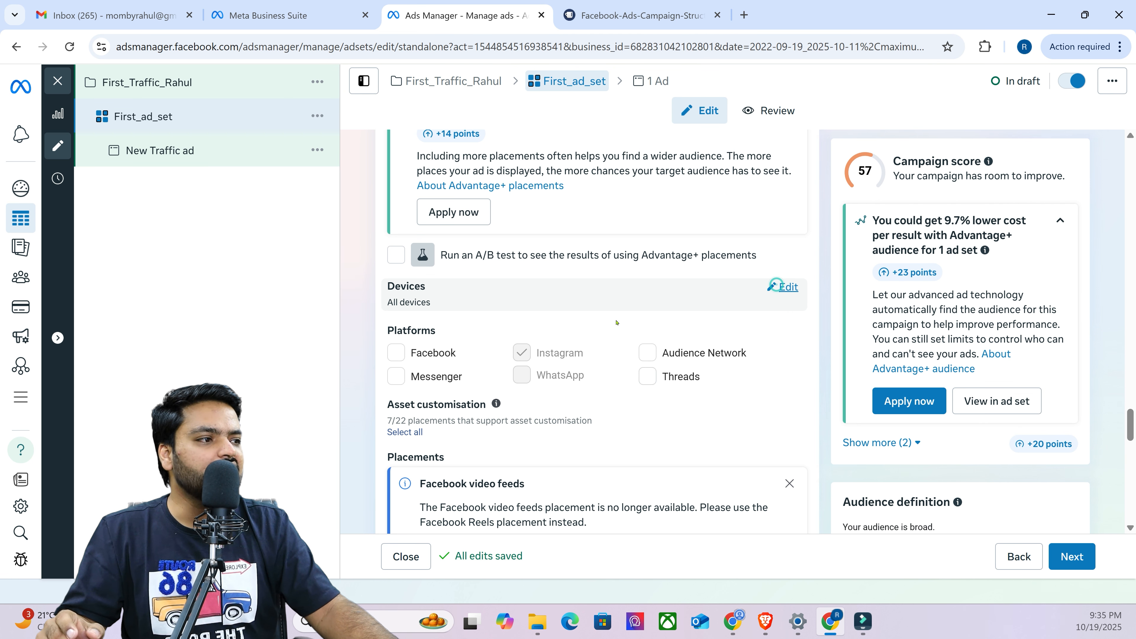
pyautogui.click(780, 287)
pyautogui.scroll(7, 453, 358)
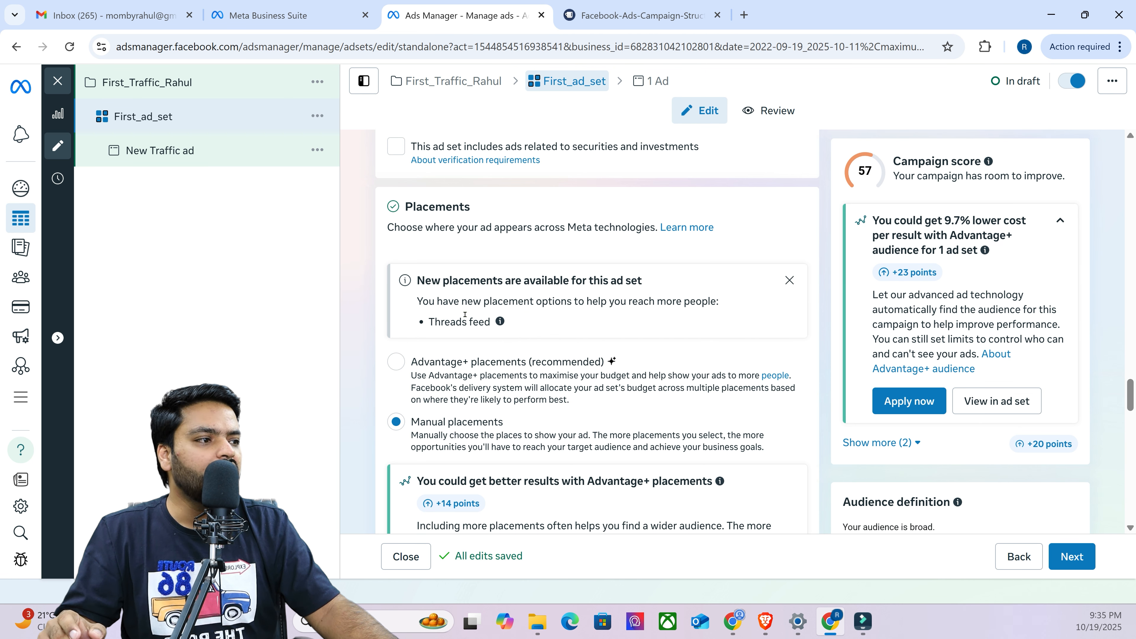
# Check the estimated daily reach and landing page views for the ad set.
pyautogui.scroll(-10, 366, 404)
pyautogui.moveTo(899, 341); pyautogui.dragTo(843, 341)
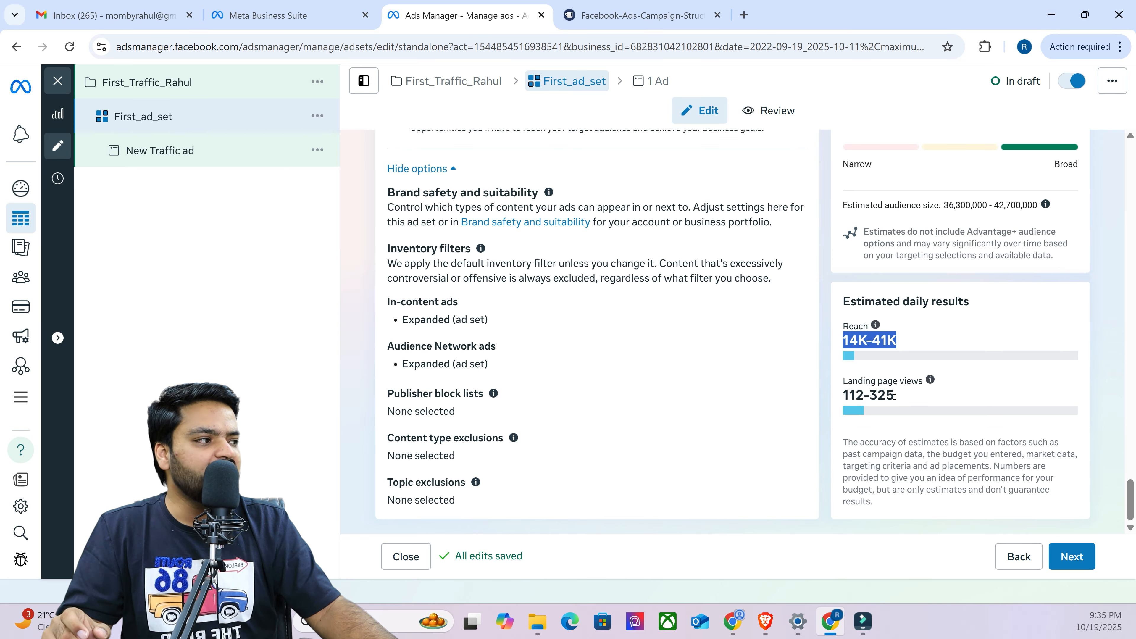
pyautogui.moveTo(895, 396); pyautogui.dragTo(843, 395)
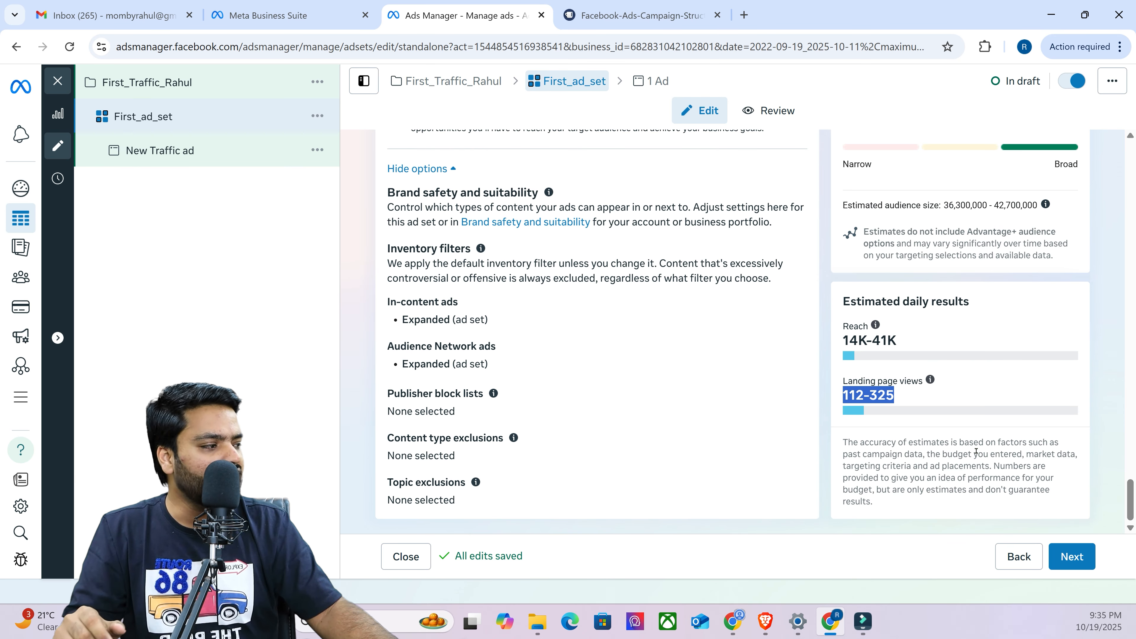
# Open the New Traffic ad and check the Instagram account choices in its identity settings.
pyautogui.click(240, 155)
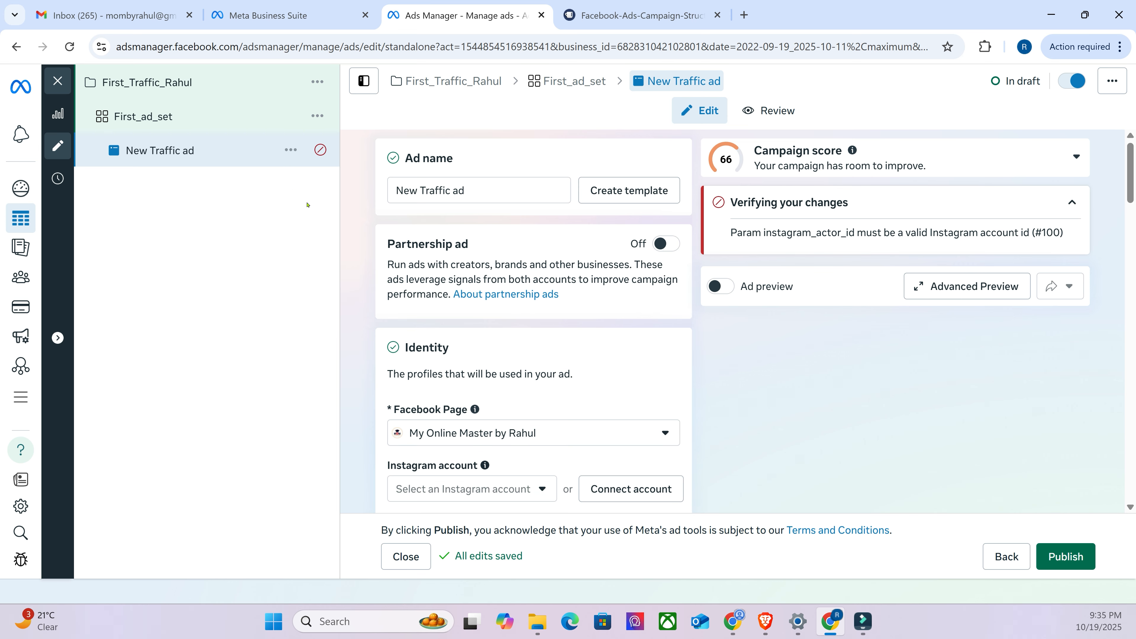
pyautogui.scroll(-2, 357, 360)
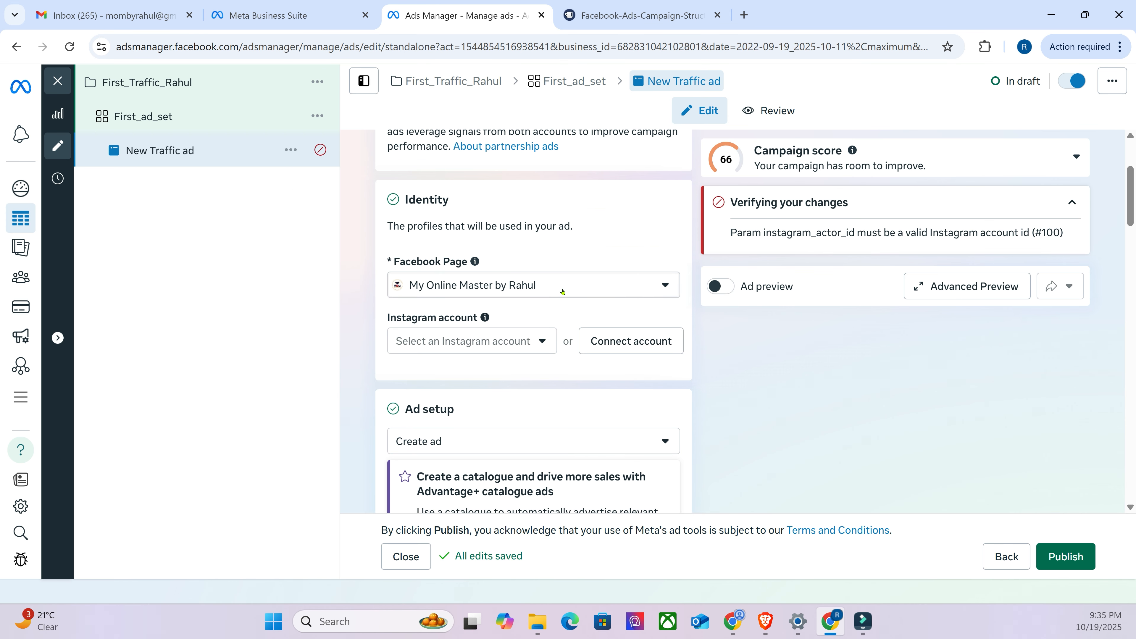
pyautogui.click(518, 344)
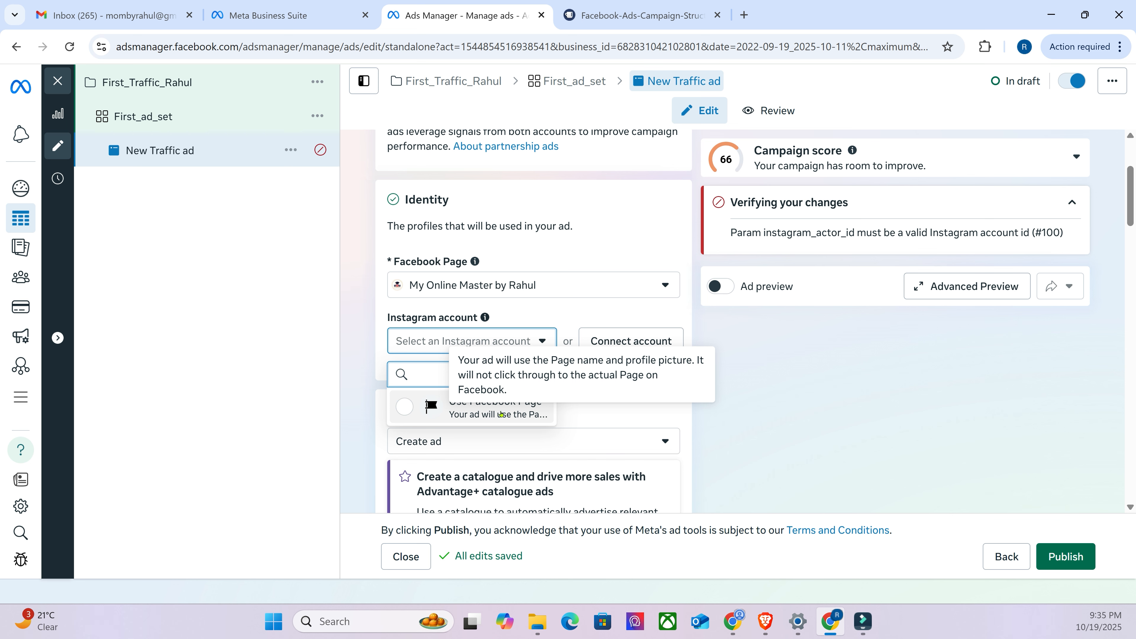
pyautogui.click(380, 384)
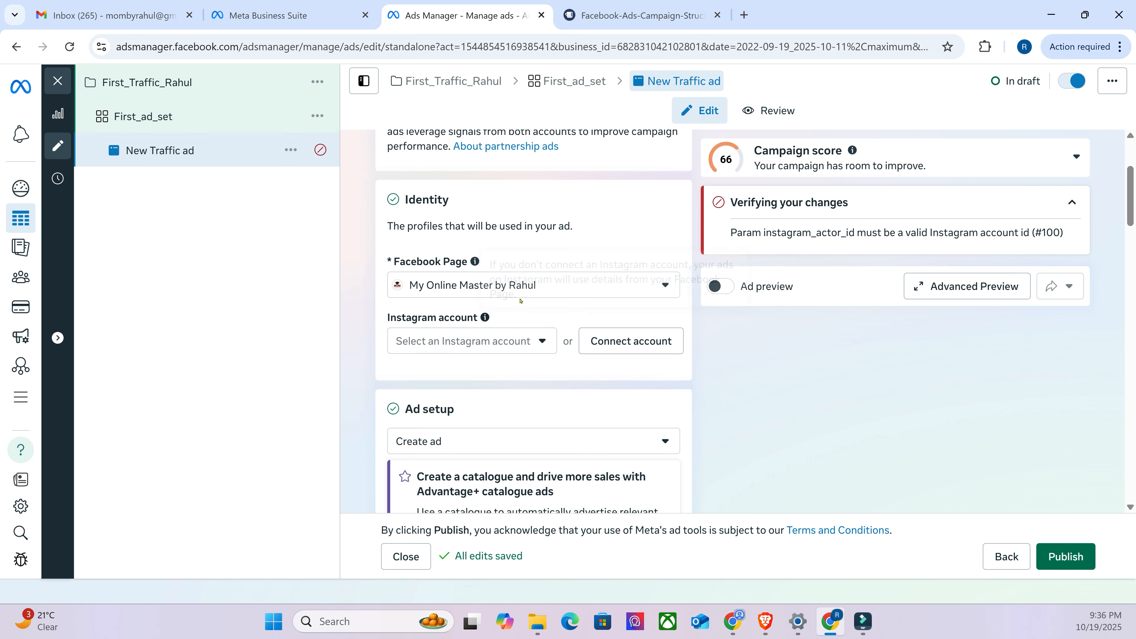
# Rename the ad as Image Ad Copy.
pyautogui.scroll(3, 387, 374)
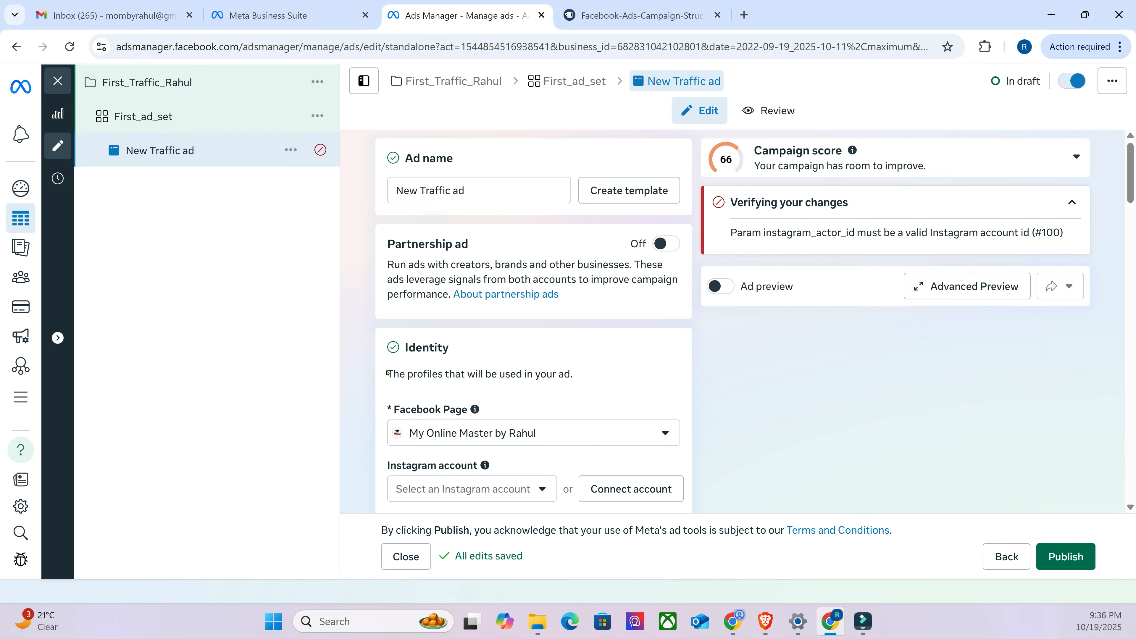
pyautogui.scroll(-3, 448, 269)
pyautogui.scroll(3, 505, 184)
pyautogui.tripleClick(485, 191)
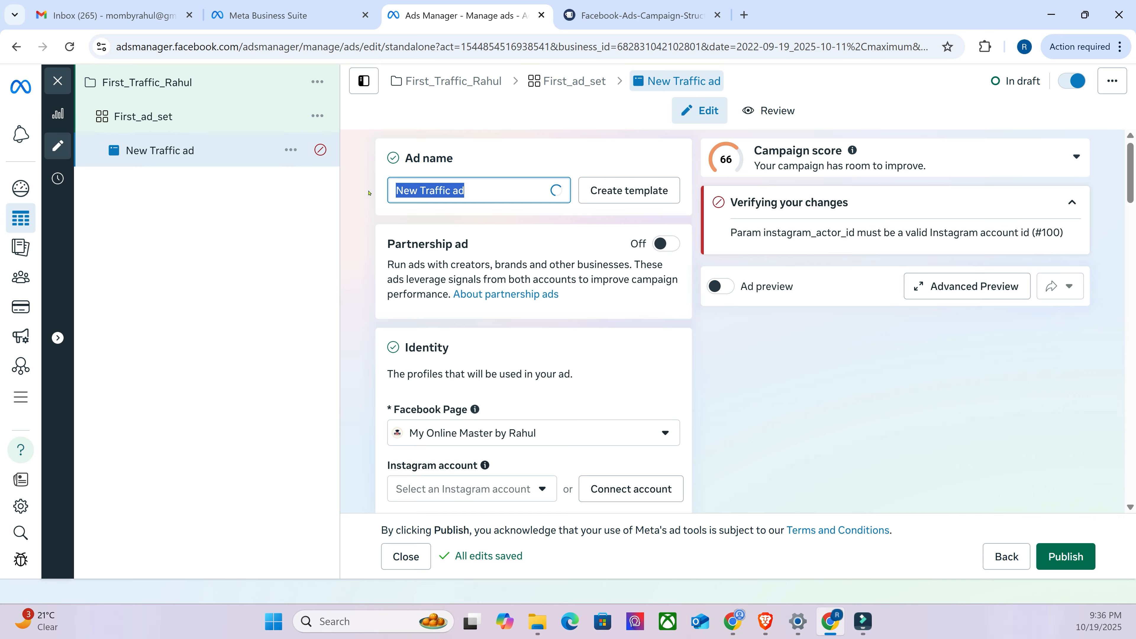
pyautogui.press('BackSpace')
pyautogui.write('Image')
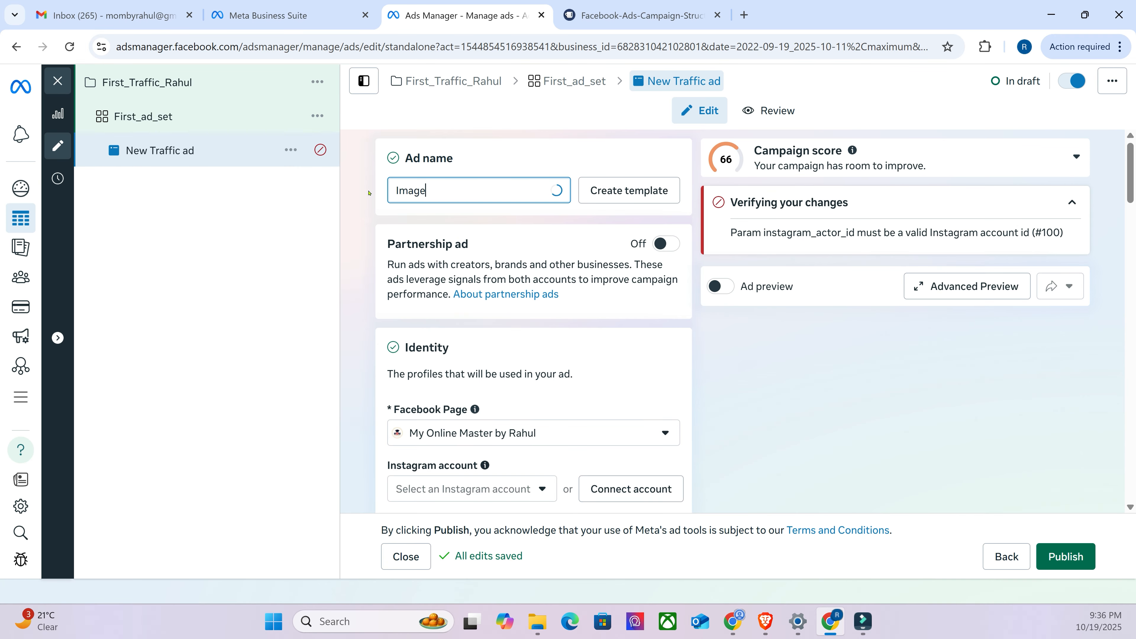
pyautogui.write(' A')
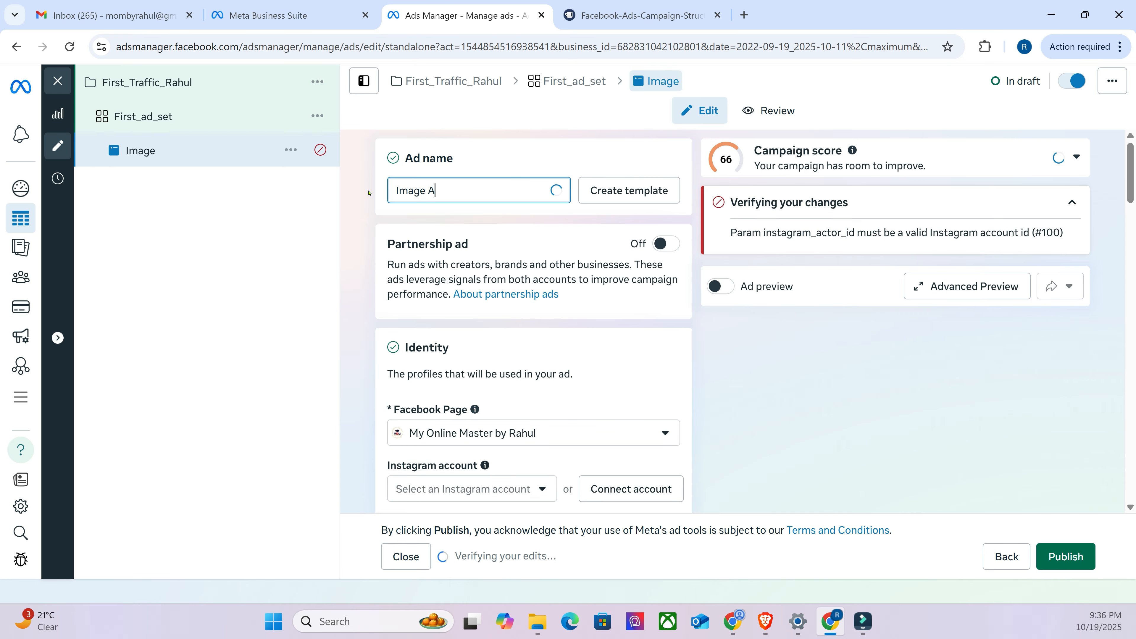
pyautogui.write('d Copy')
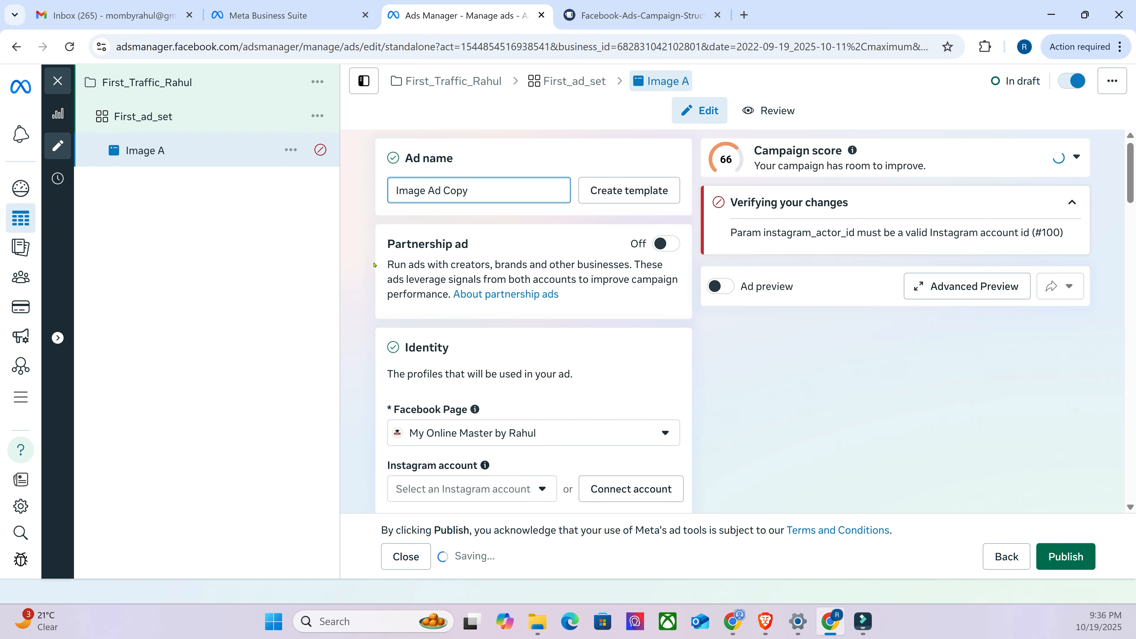
pyautogui.click(373, 264)
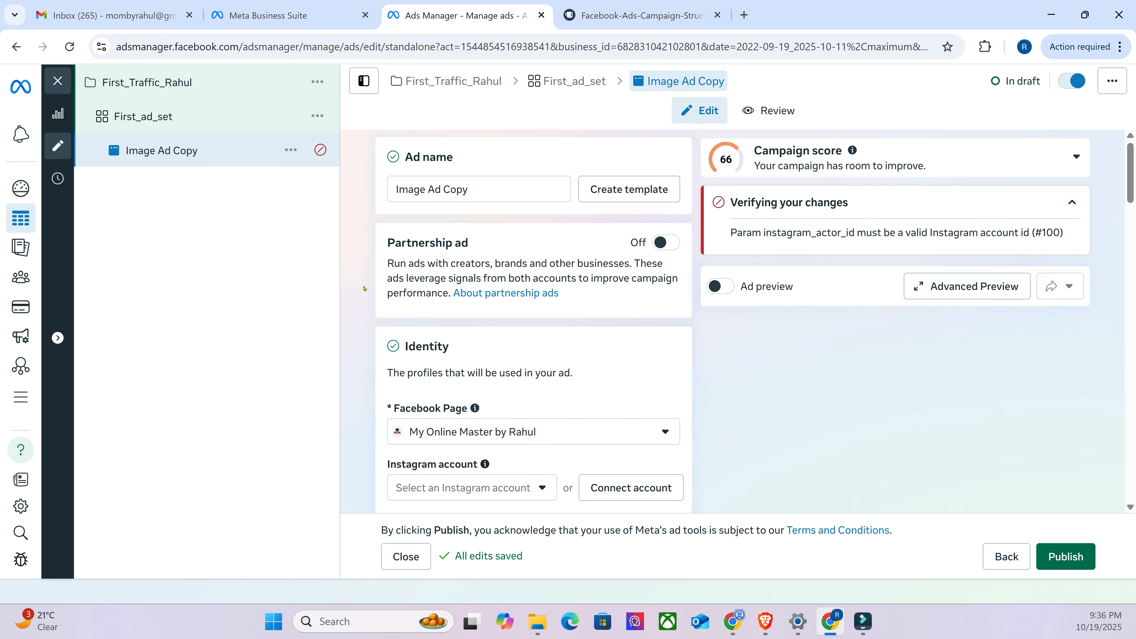
# Review the ad setup choices, creative source and format options for the ad.
pyautogui.scroll(-5, 478, 286)
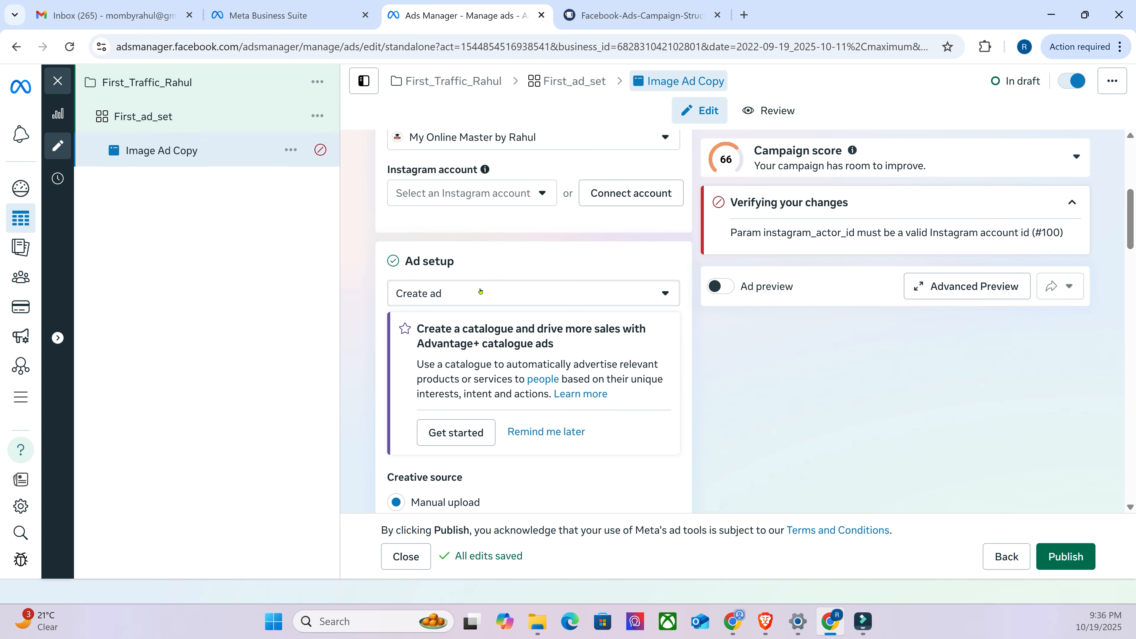
pyautogui.click(478, 289)
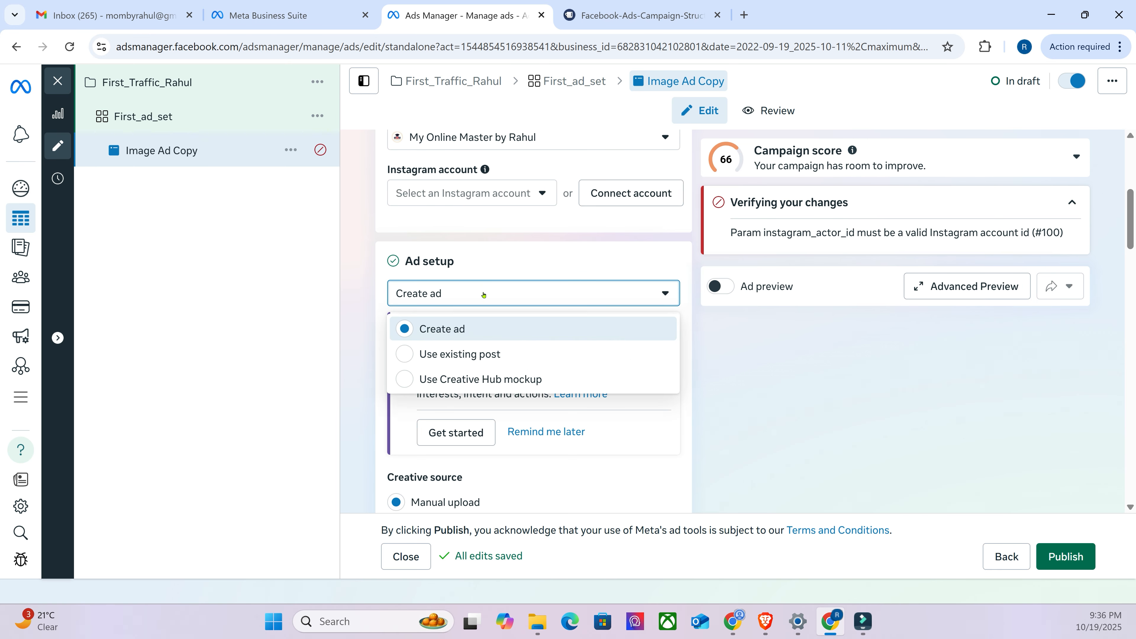
pyautogui.click(498, 296)
pyautogui.scroll(-4, 383, 330)
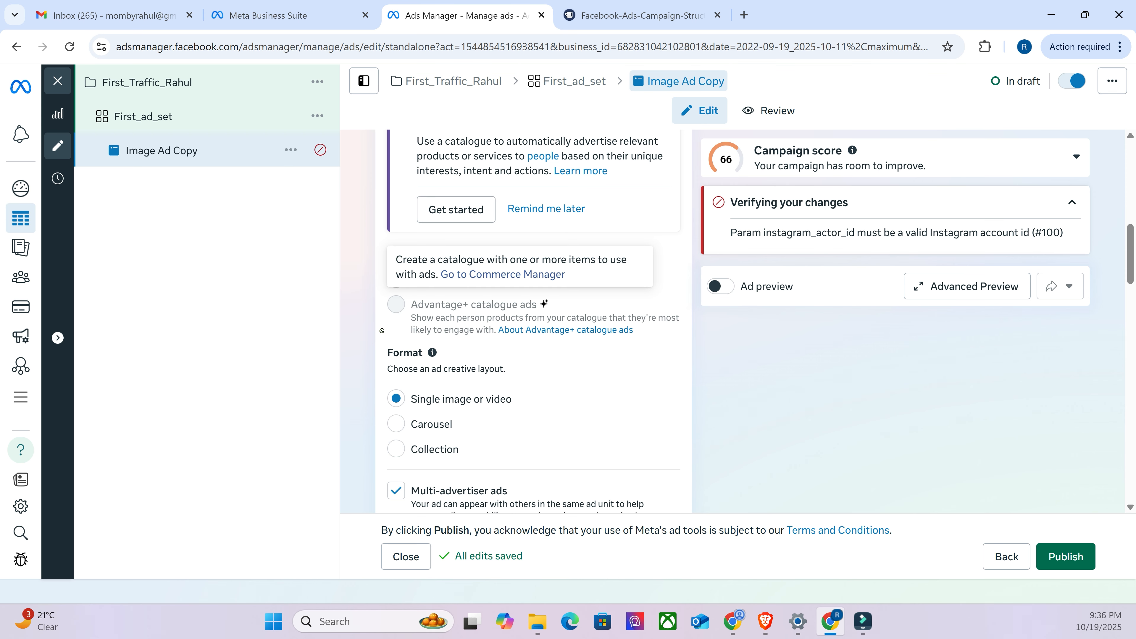
pyautogui.scroll(-3, 488, 274)
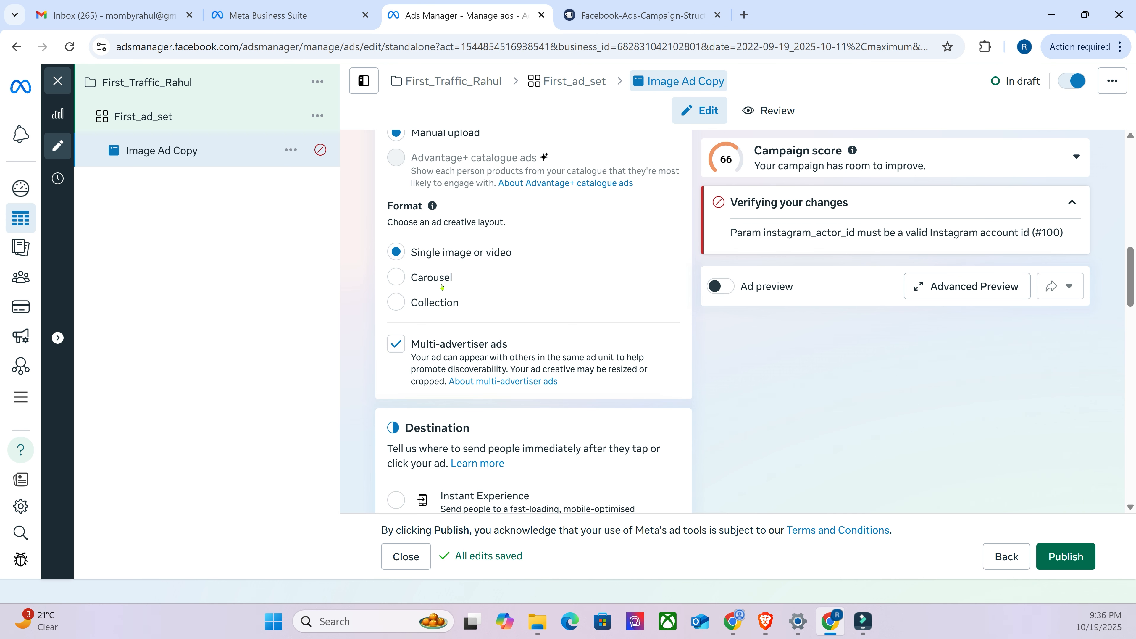
pyautogui.scroll(-3, 436, 305)
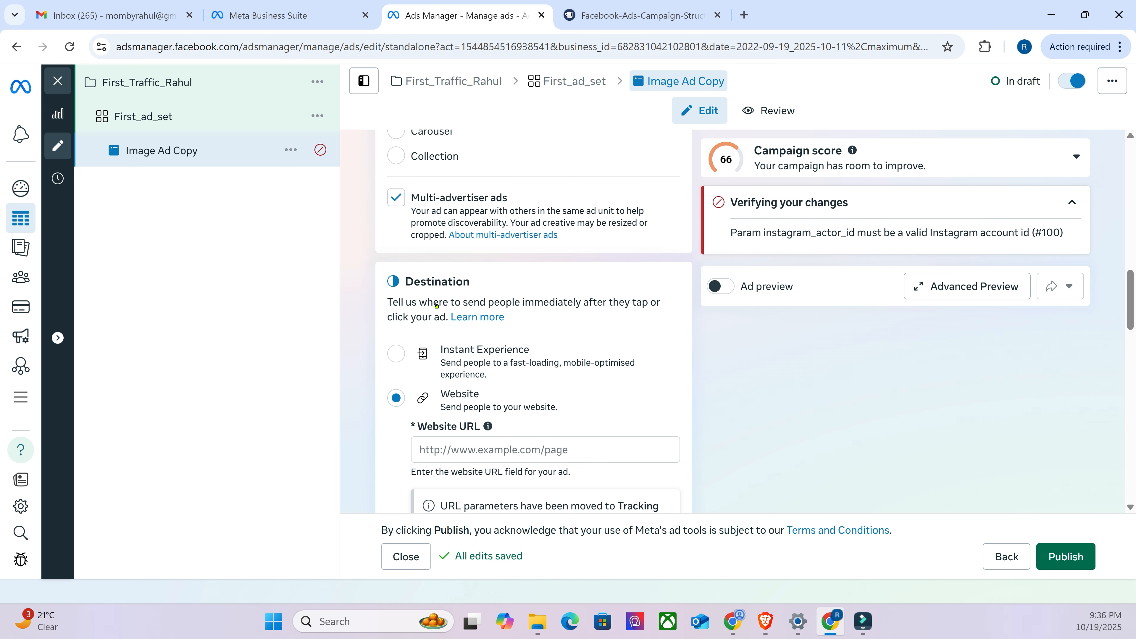
pyautogui.scroll(-2, 424, 339)
pyautogui.click(523, 374)
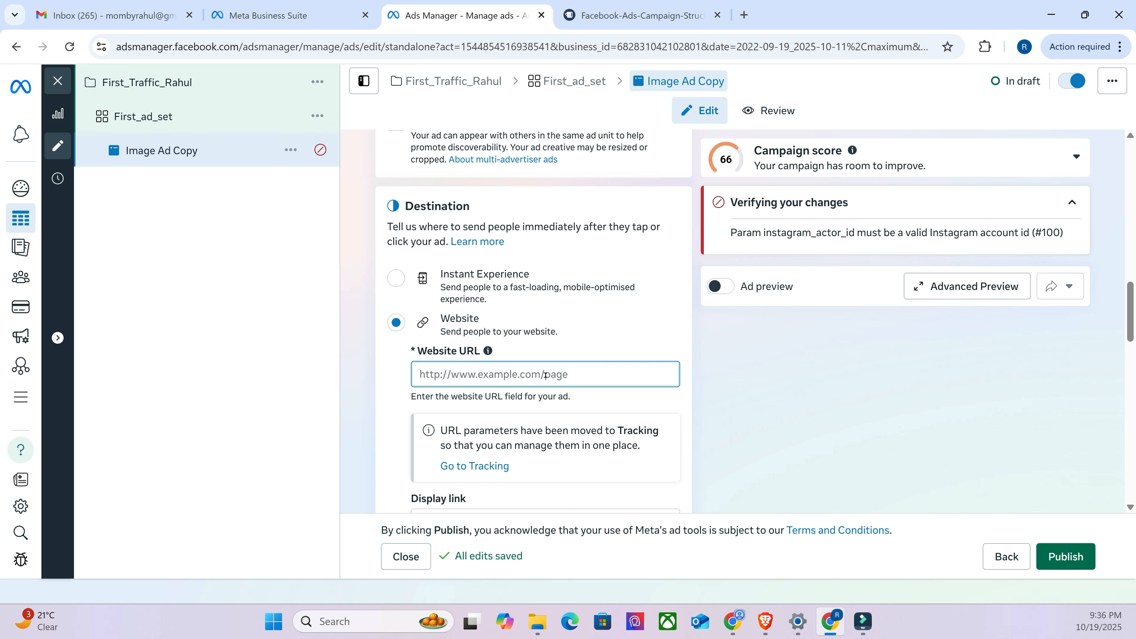
pyautogui.write('myonlinem')
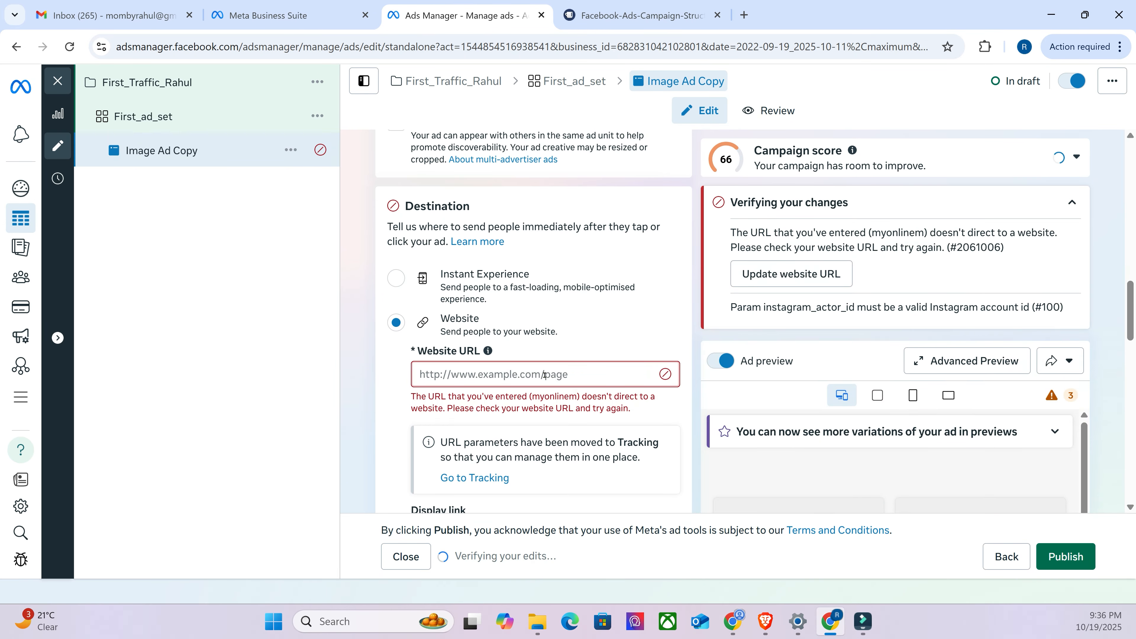
pyautogui.write('https://')
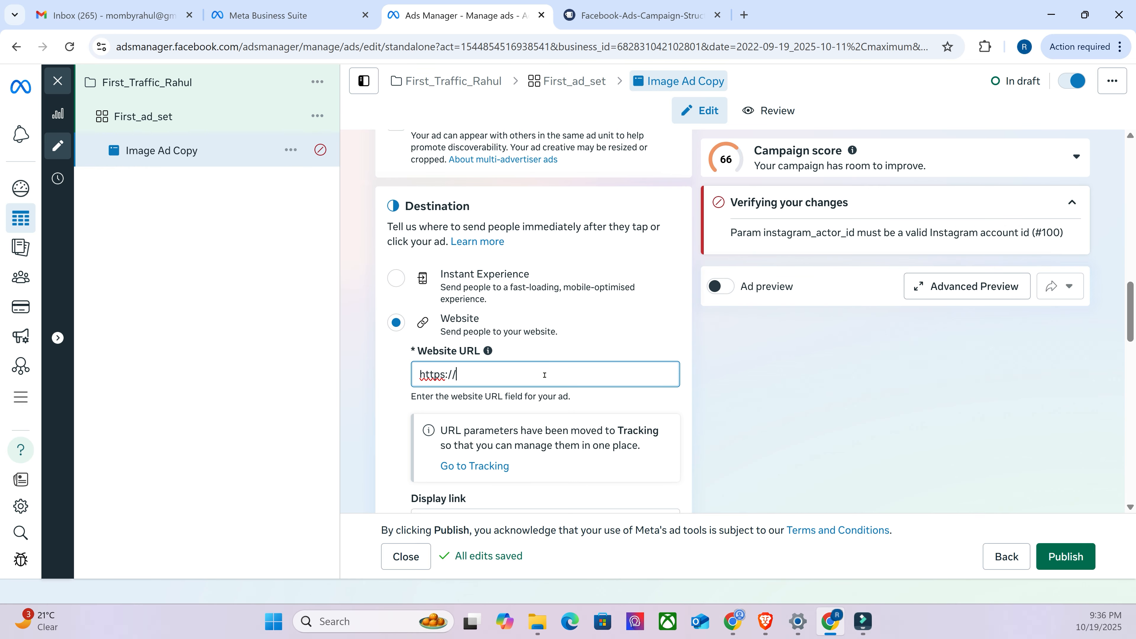
pyautogui.write('yonlinema')
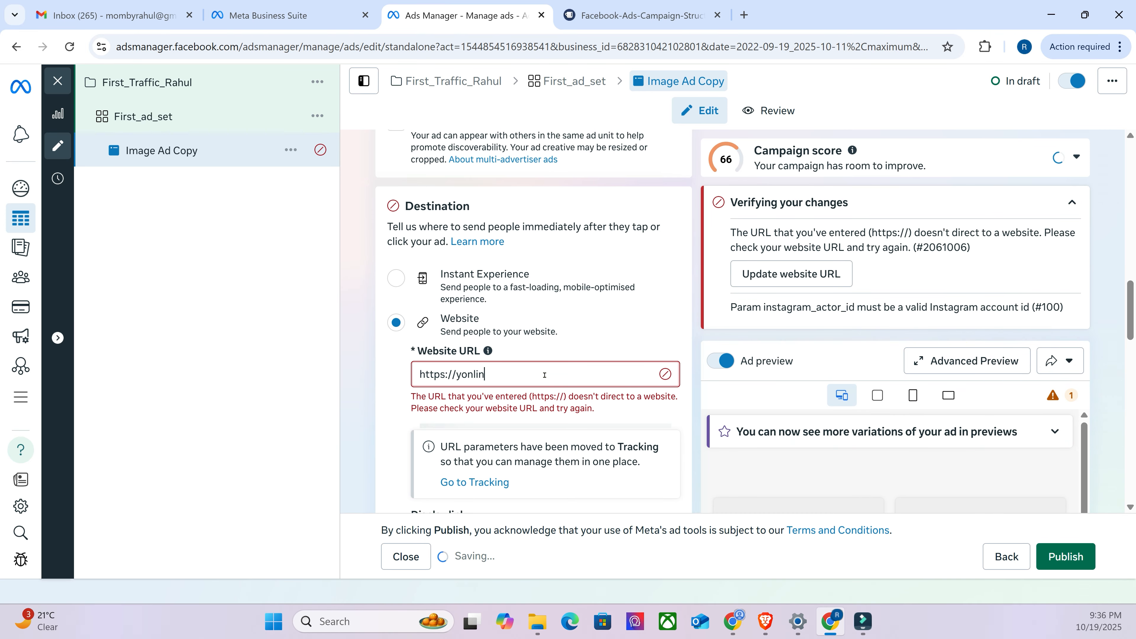
pyautogui.press('BackSpace')
pyautogui.press('BackSpace')
pyautogui.press('BackSpace')
pyautogui.press('BackSpace')
pyautogui.press('BackSpace')
pyautogui.press('BackSpace')
pyautogui.press('BackSpace')
pyautogui.press('BackSpace')
pyautogui.press('BackSpace')
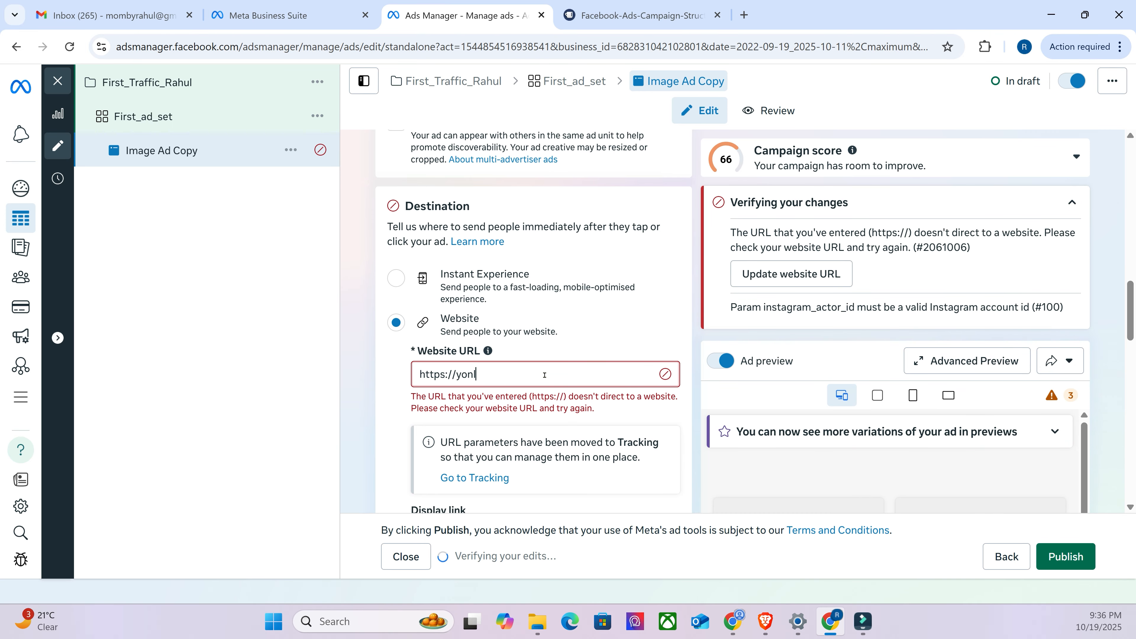
pyautogui.write('myonlinems')
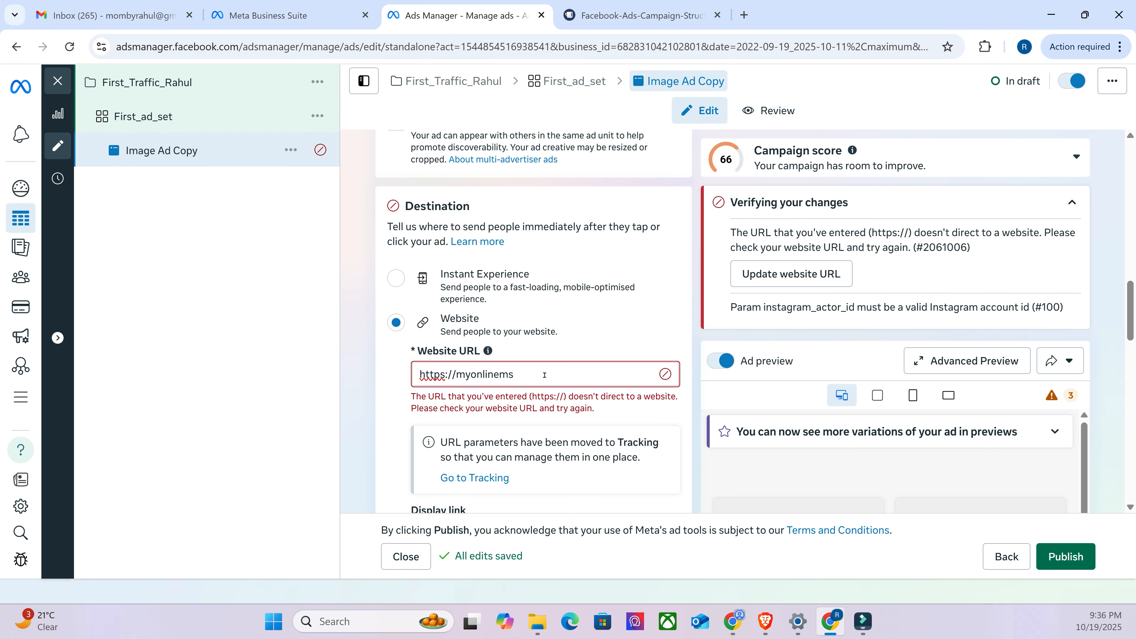
pyautogui.press('BackSpace')
pyautogui.write('aster')
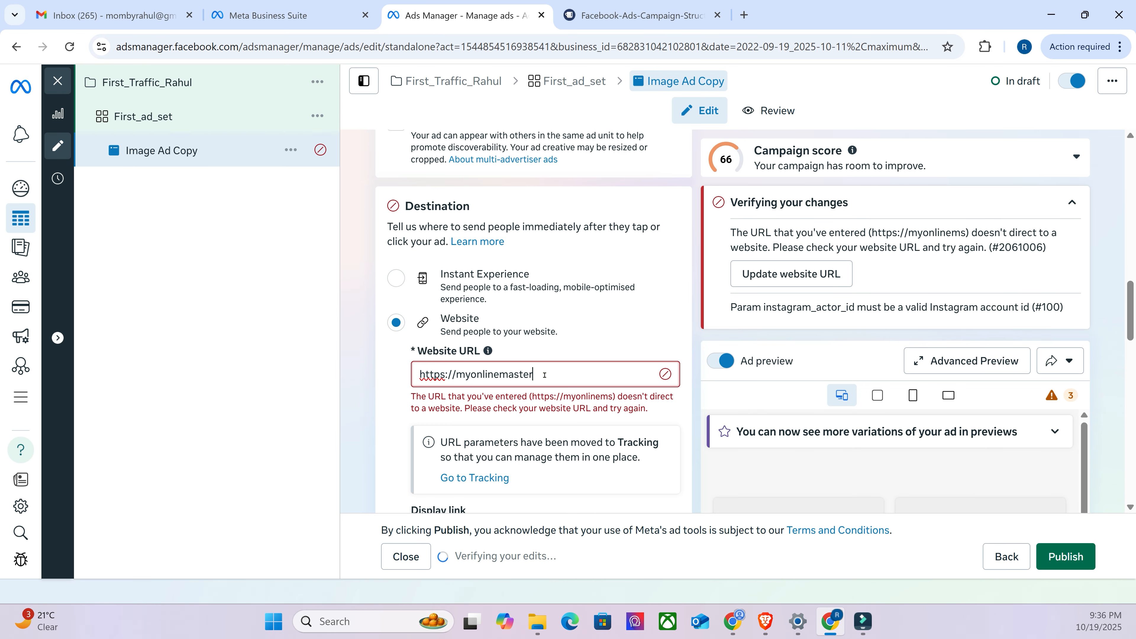
pyautogui.write('.in')
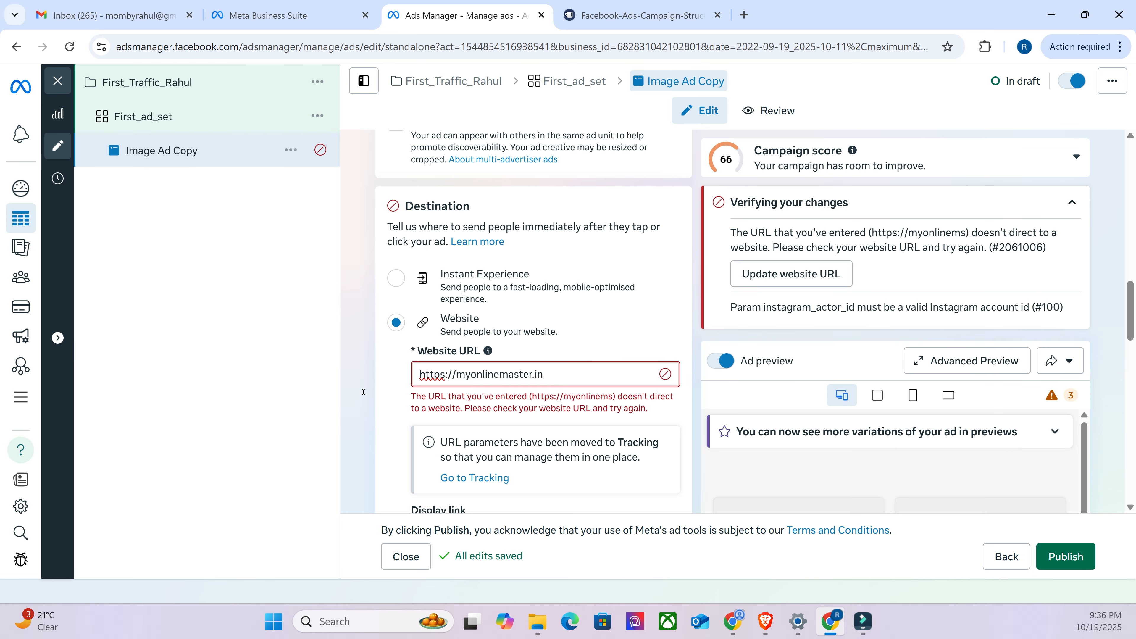
# Start setting up an image ad creative and proceed through its creative setup to the media selection.
pyautogui.scroll(-6, 383, 399)
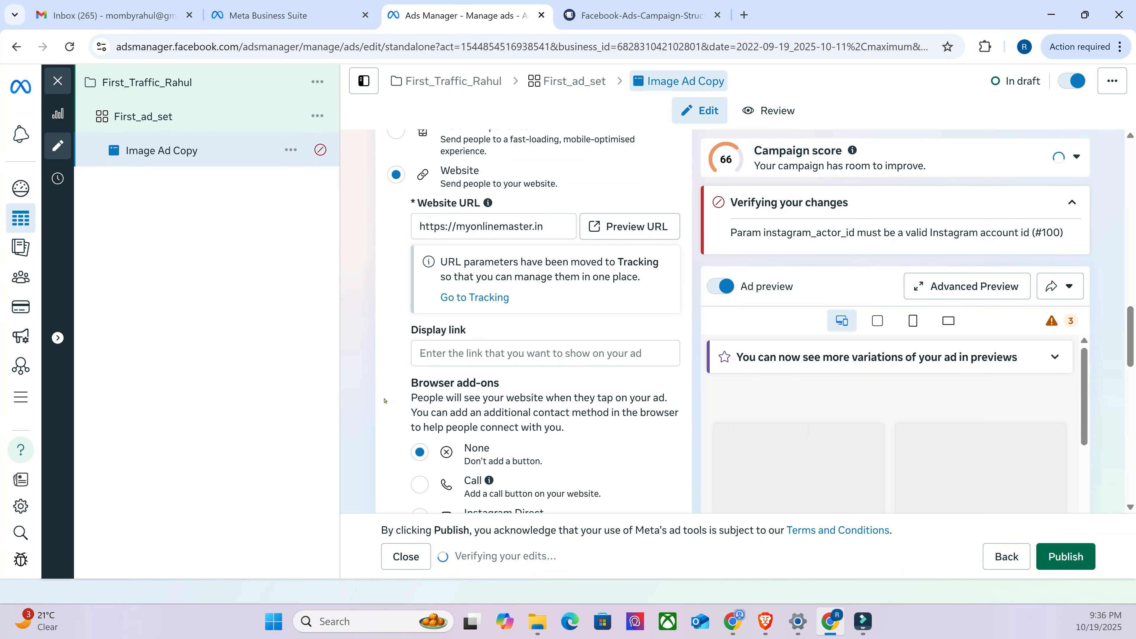
pyautogui.scroll(-3, 448, 230)
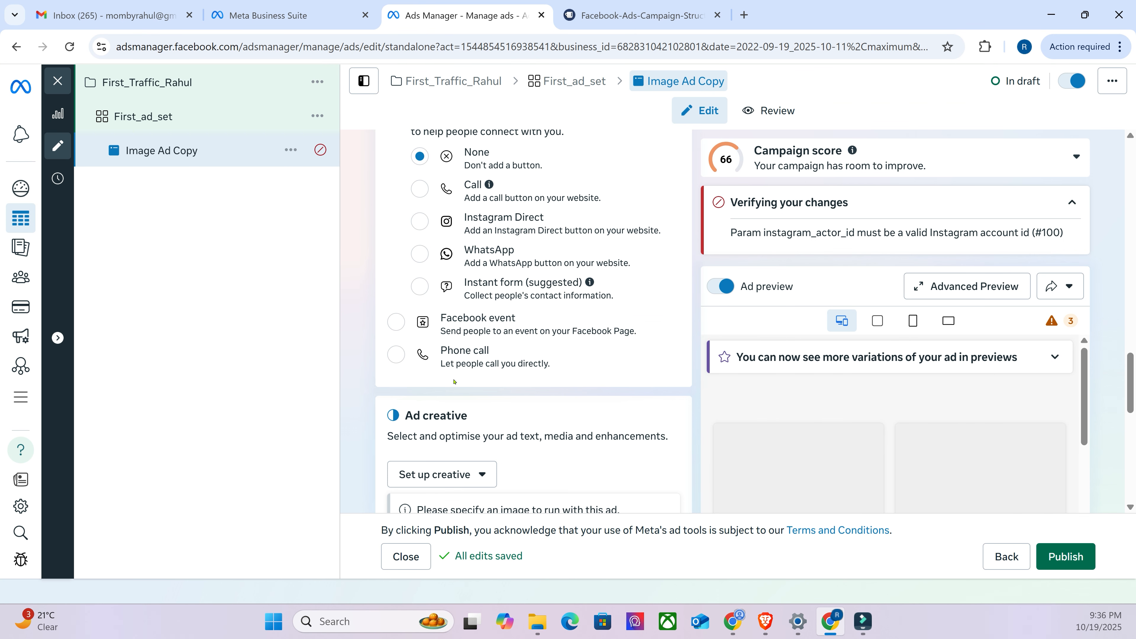
pyautogui.scroll(-3, 454, 382)
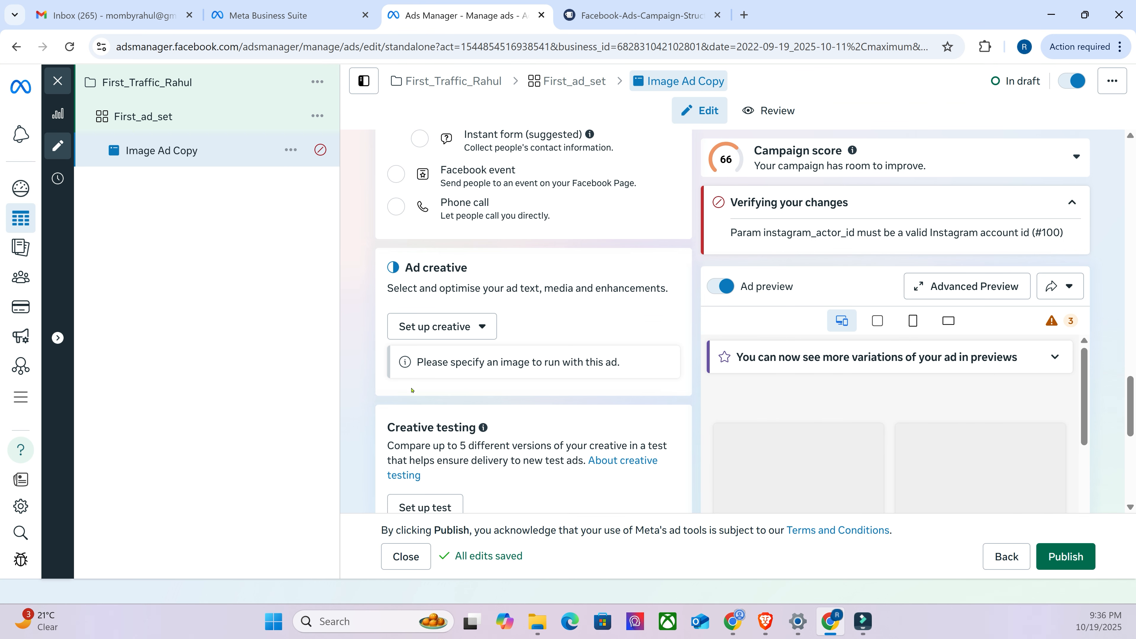
pyautogui.click(449, 330)
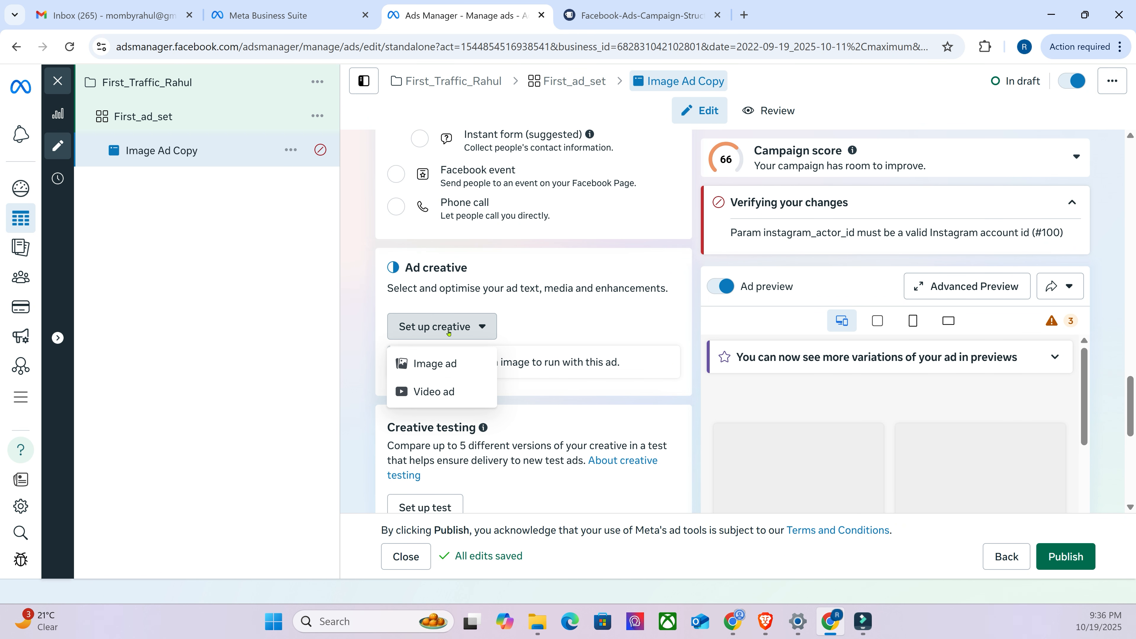
pyautogui.click(456, 368)
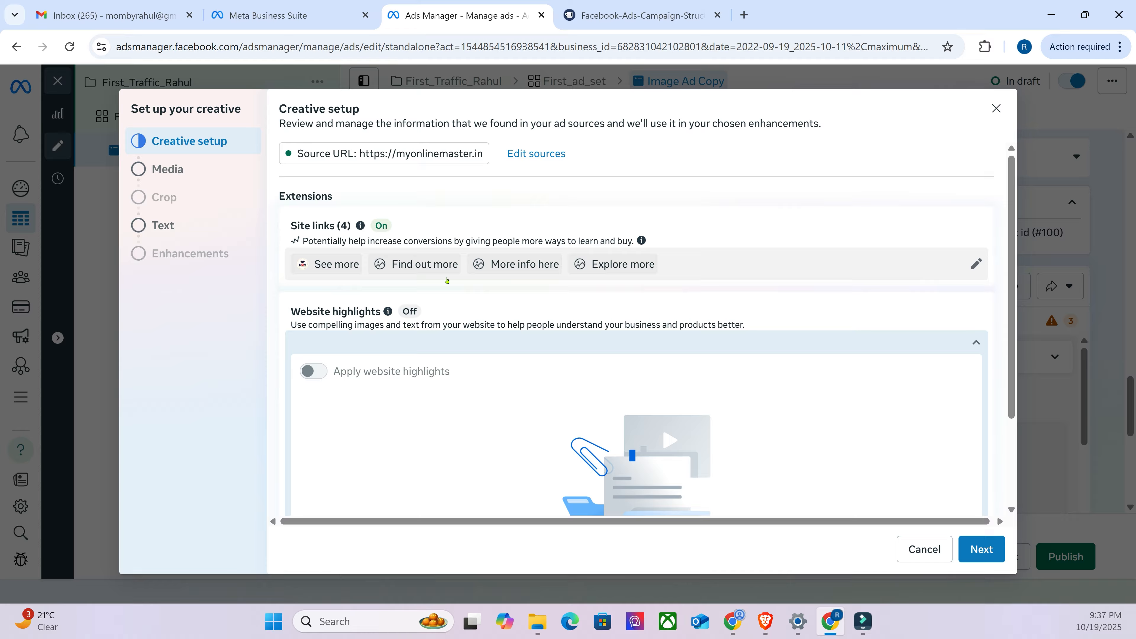
pyautogui.scroll(-3, 447, 280)
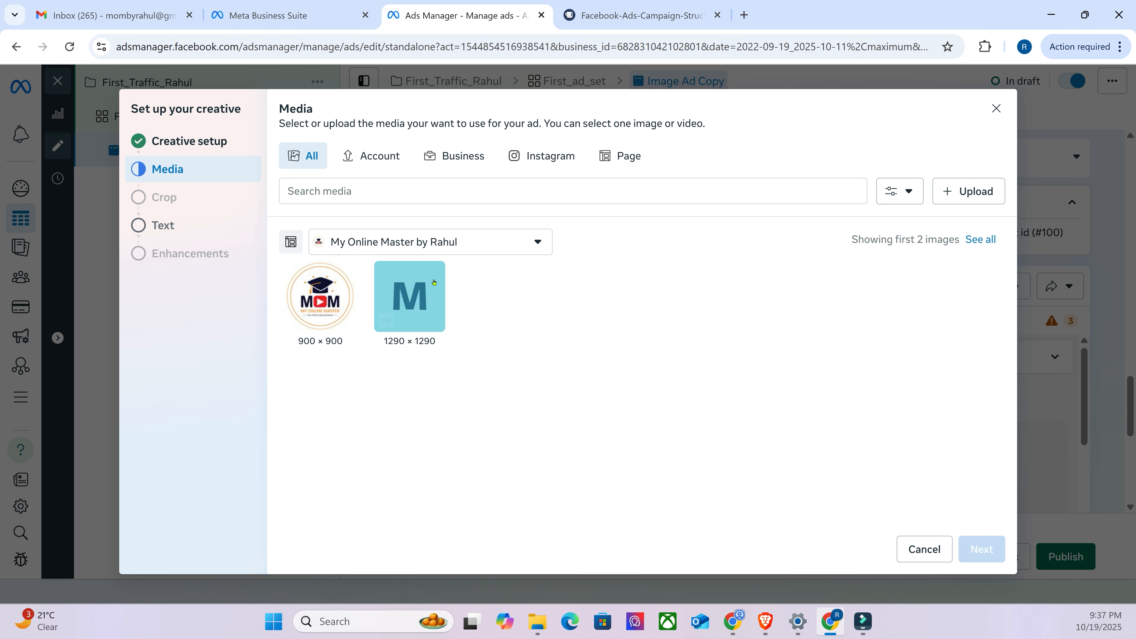
# Use the 900 × 900 My Online Master logo as the ad image and accept the original crops for all placements.
pyautogui.click(312, 308)
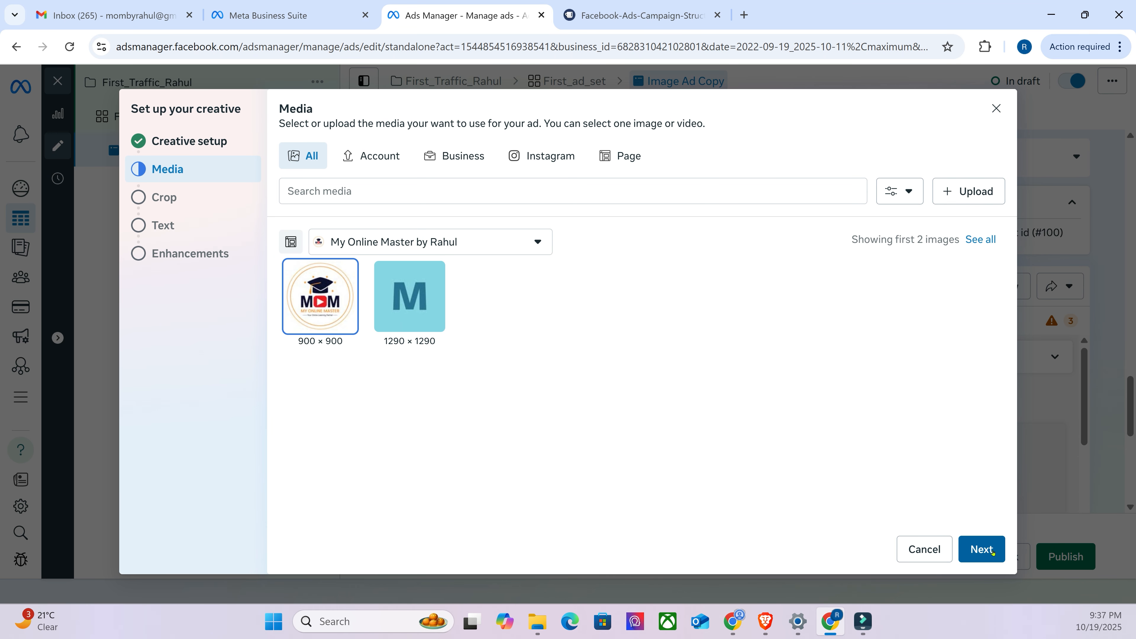
pyautogui.click(981, 549)
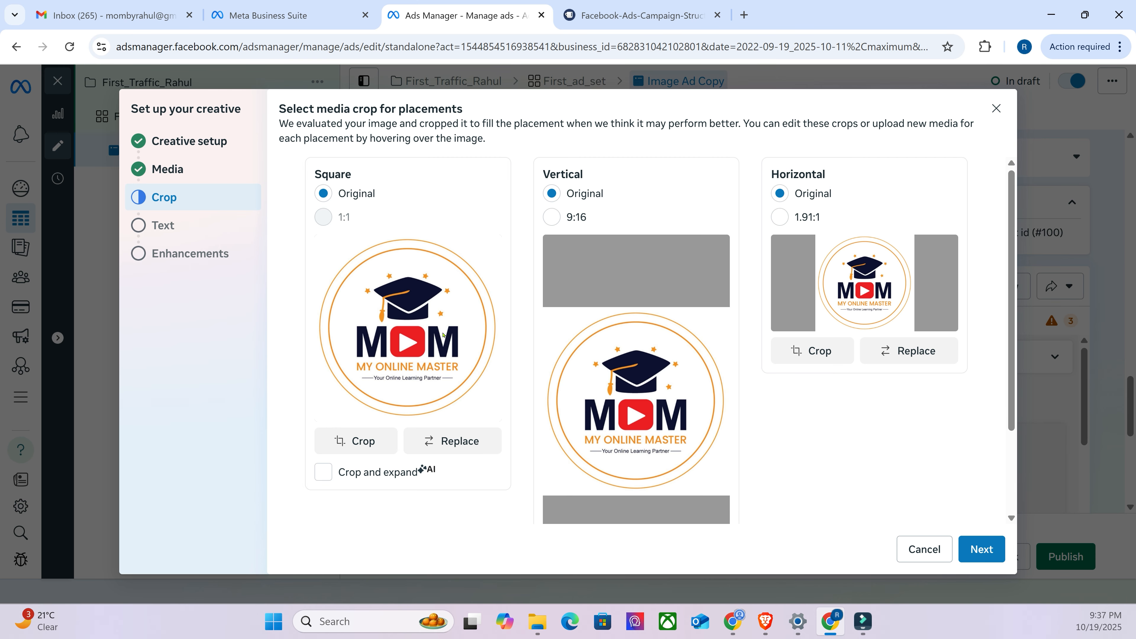
pyautogui.click(1001, 551)
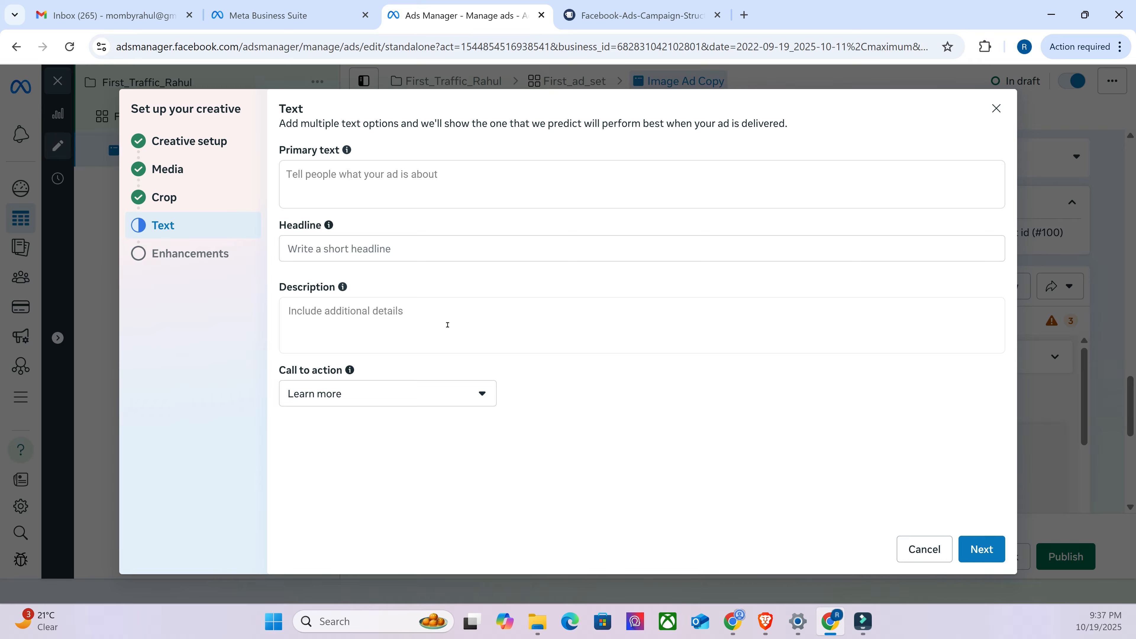
# Fill in the ad text with primary text fdfg, headline gfd and description gfd, and proceed with the Learn more call to action.
pyautogui.click(399, 186)
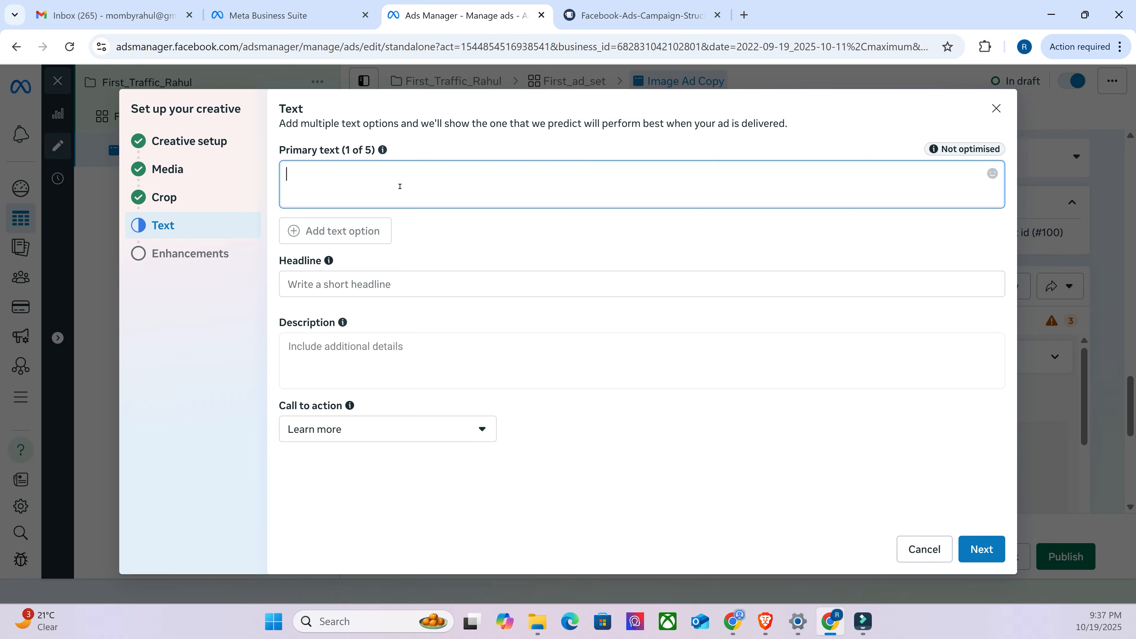
pyautogui.write('fdfg')
pyautogui.click(392, 287)
pyautogui.write('gfd')
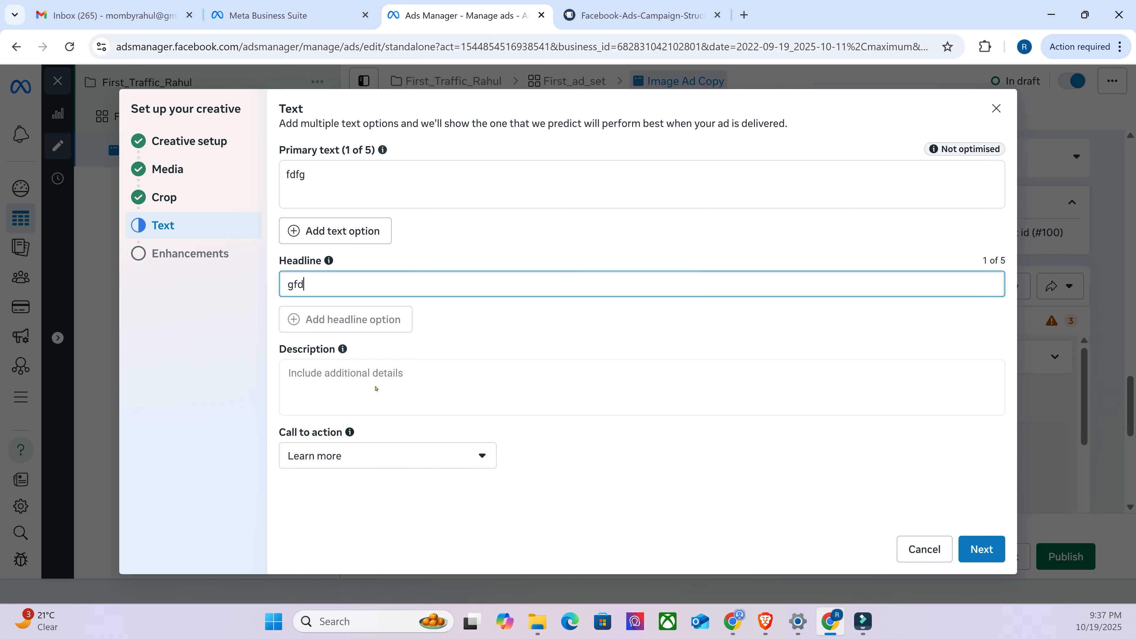
pyautogui.click(383, 387)
pyautogui.write('gfd')
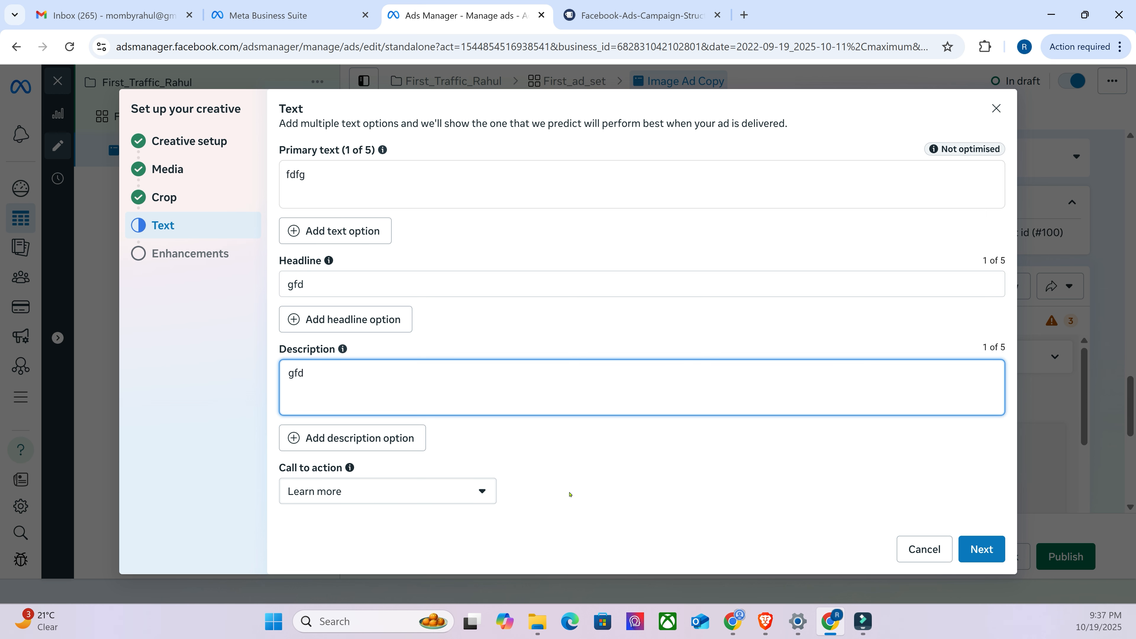
pyautogui.click(547, 496)
pyautogui.click(978, 550)
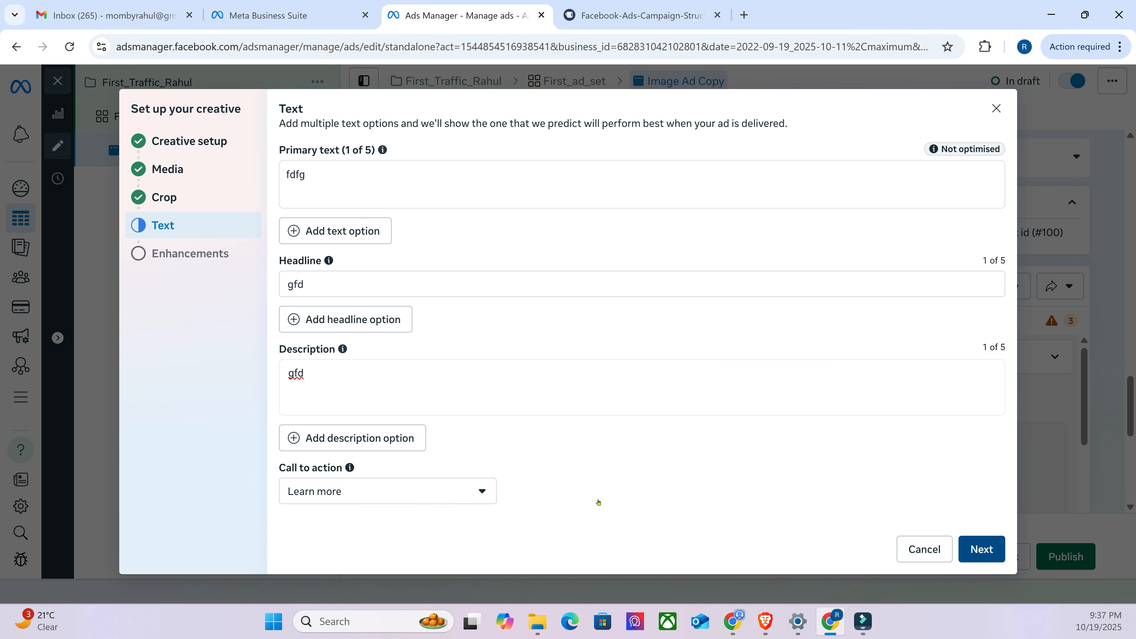